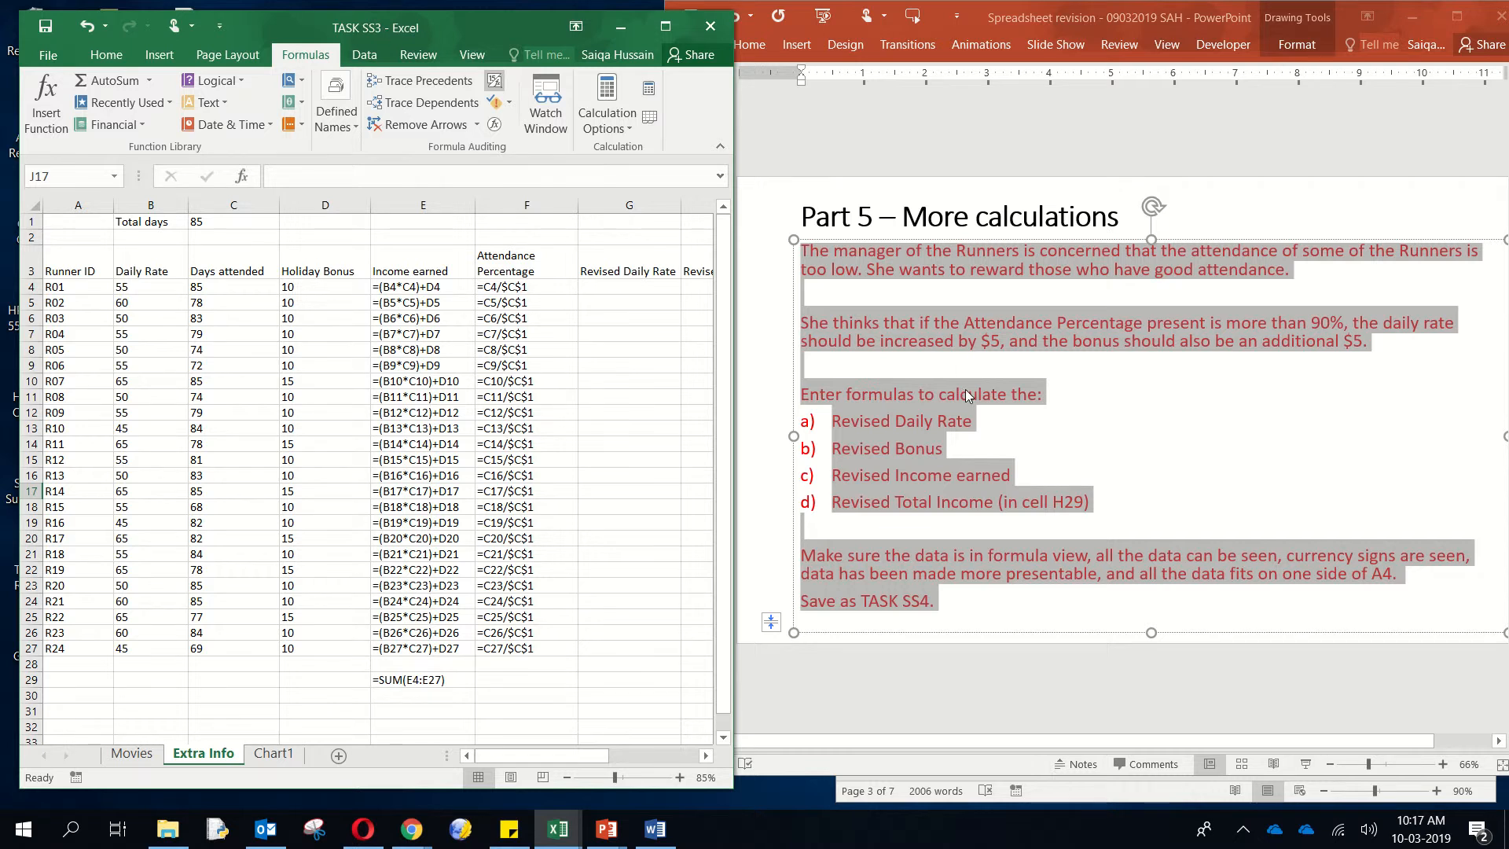
# - Maximize the TASK SS3 workbook and turn off formula view on the Extra Info sheet
pyautogui.moveTo(662, 14)
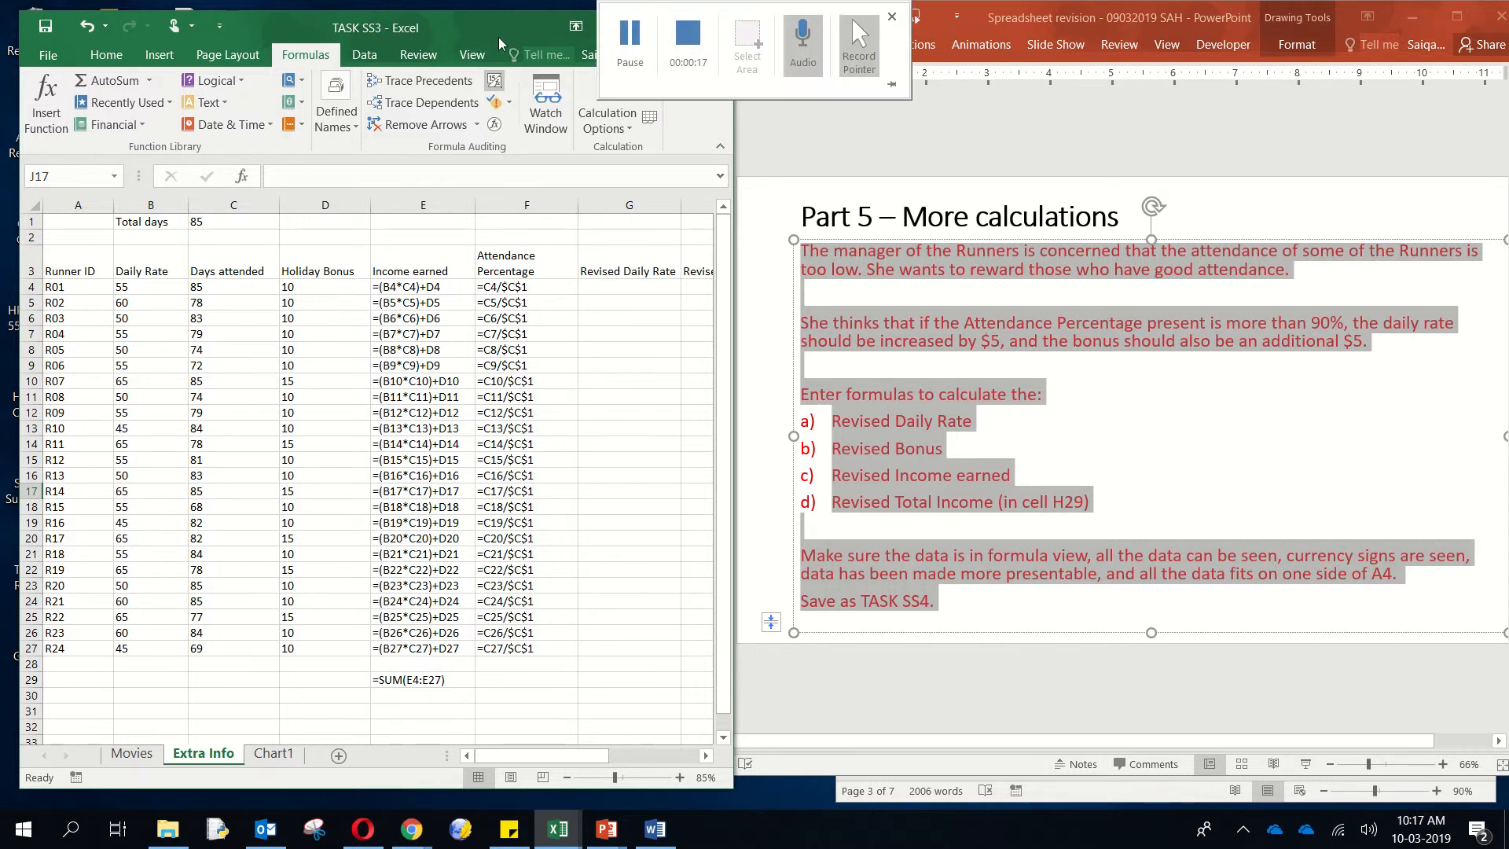
pyautogui.click(676, 24)
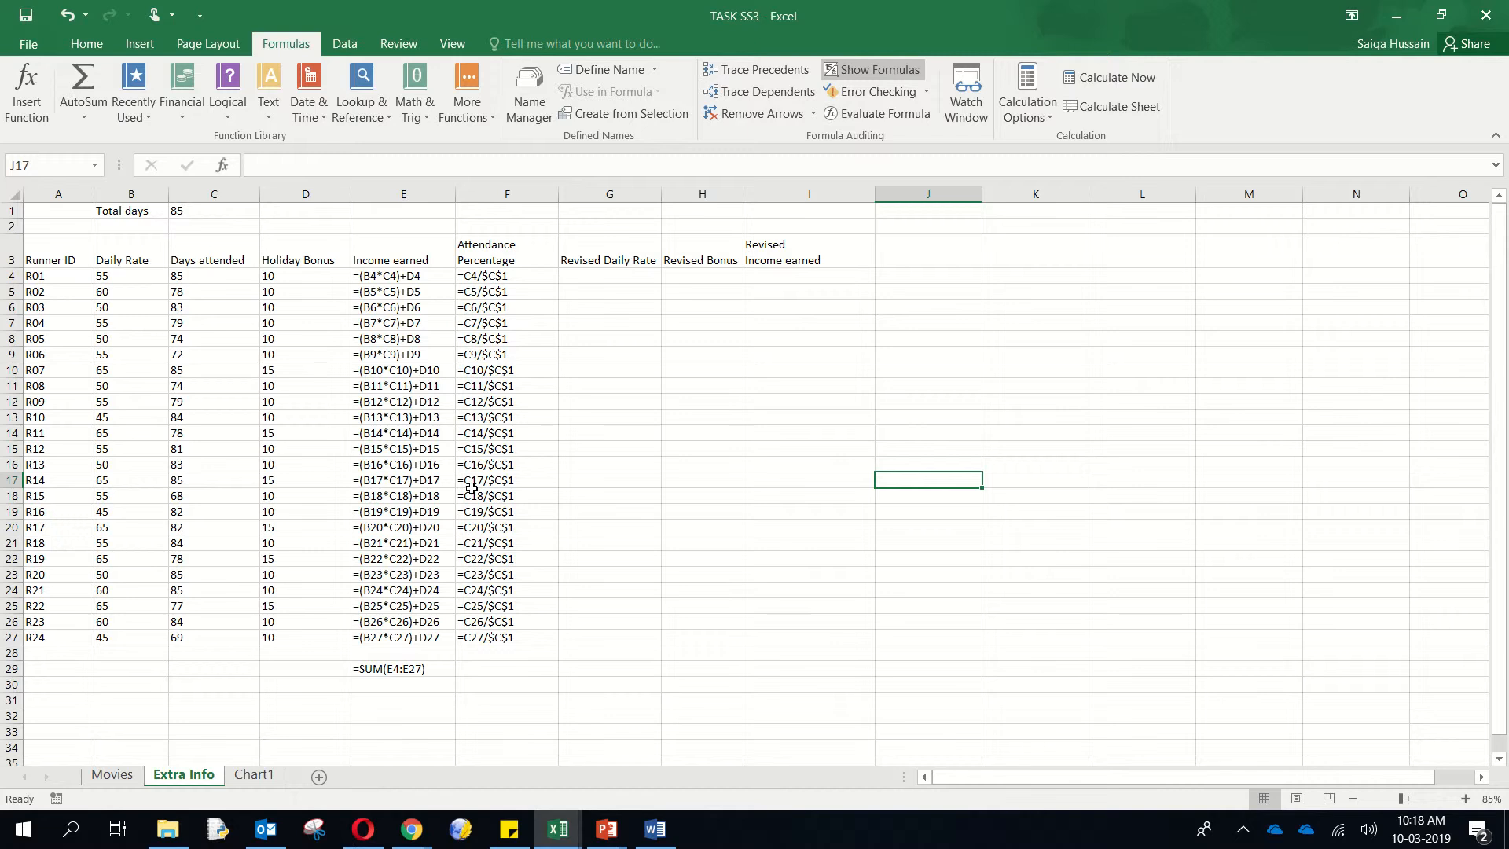
pyautogui.click(835, 74)
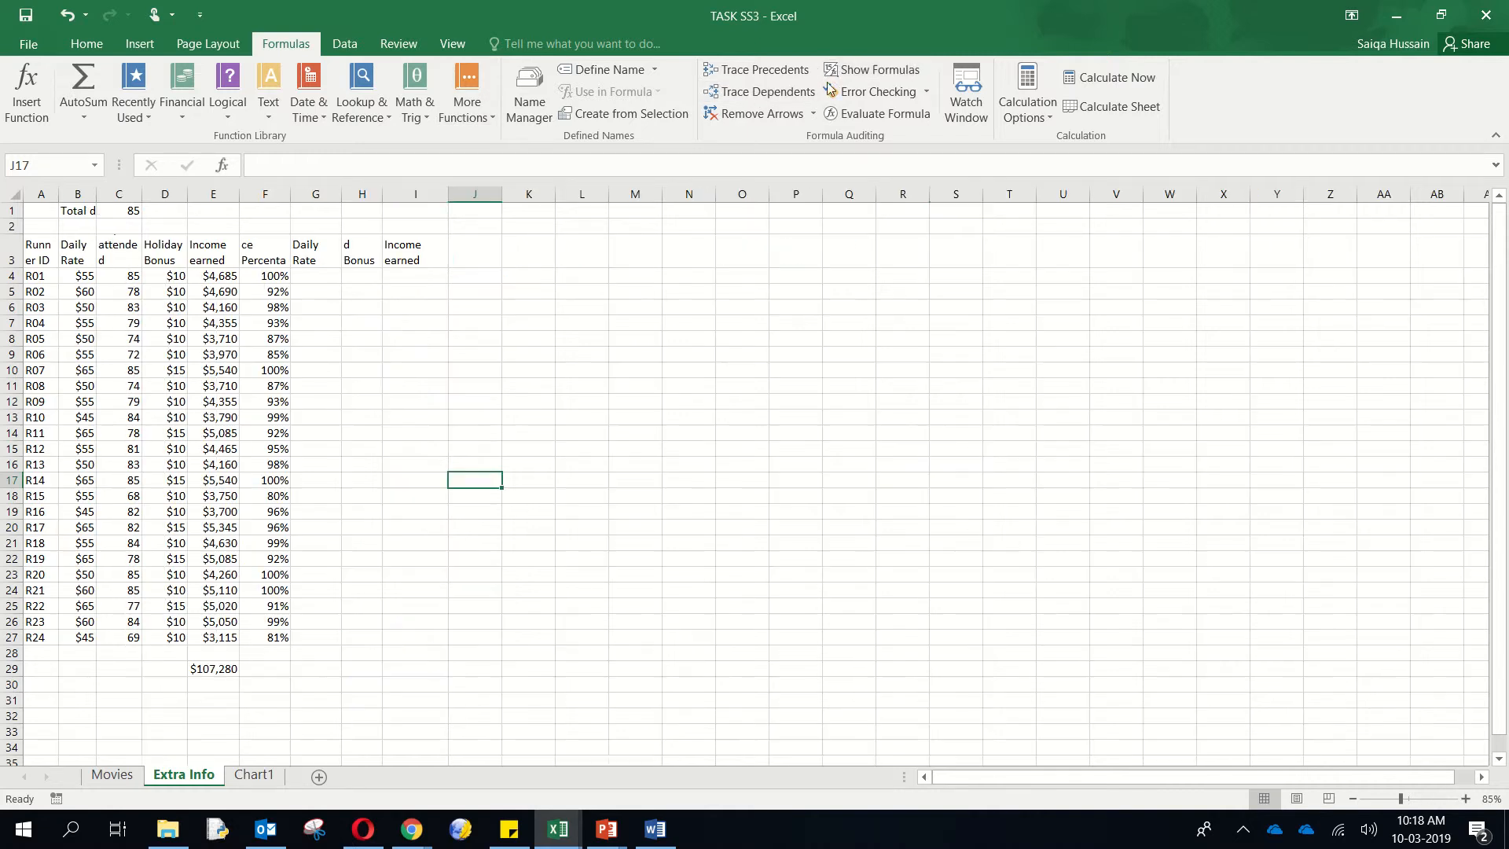
# - Adjust the widths of columns A to I so that the runner table's headings fit
pyautogui.moveTo(409, 192); pyautogui.dragTo(41, 193)
pyautogui.doubleClick(59, 193)
pyautogui.click(292, 433)
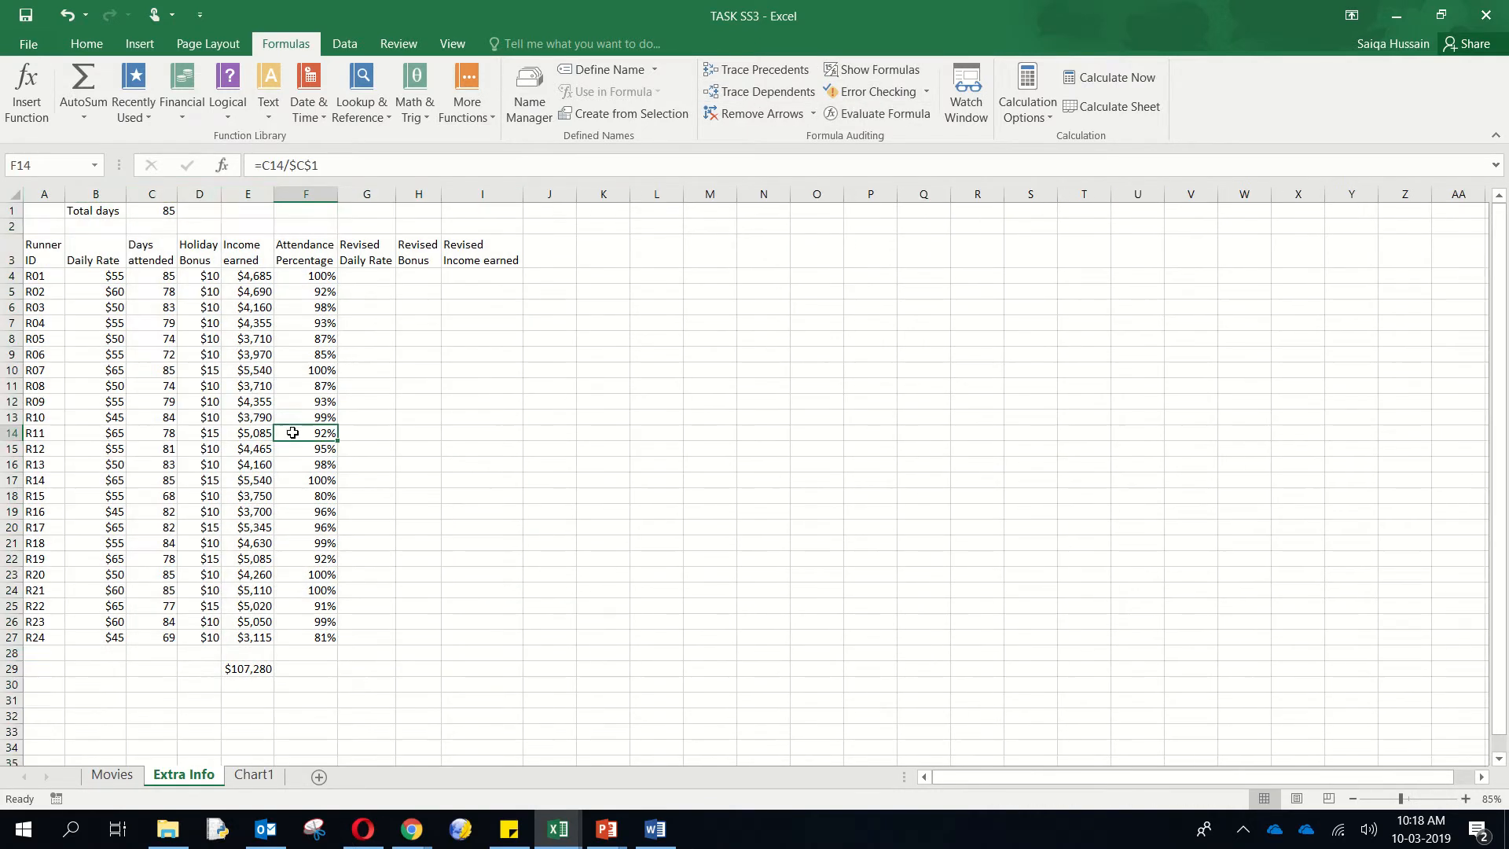
pyautogui.doubleClick(62, 193)
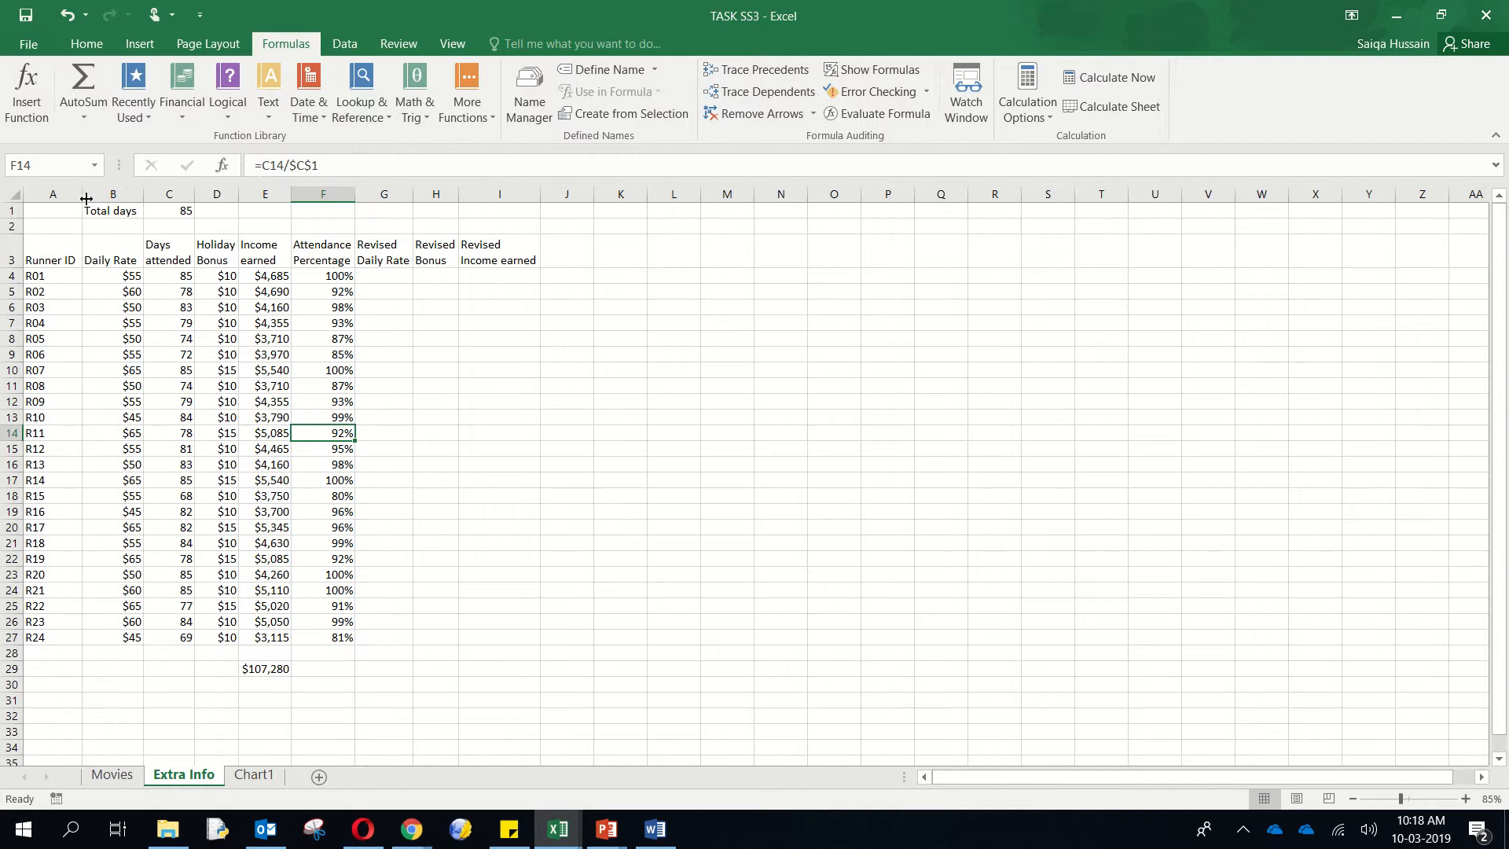
pyautogui.doubleClick(195, 193)
pyautogui.doubleClick(270, 193)
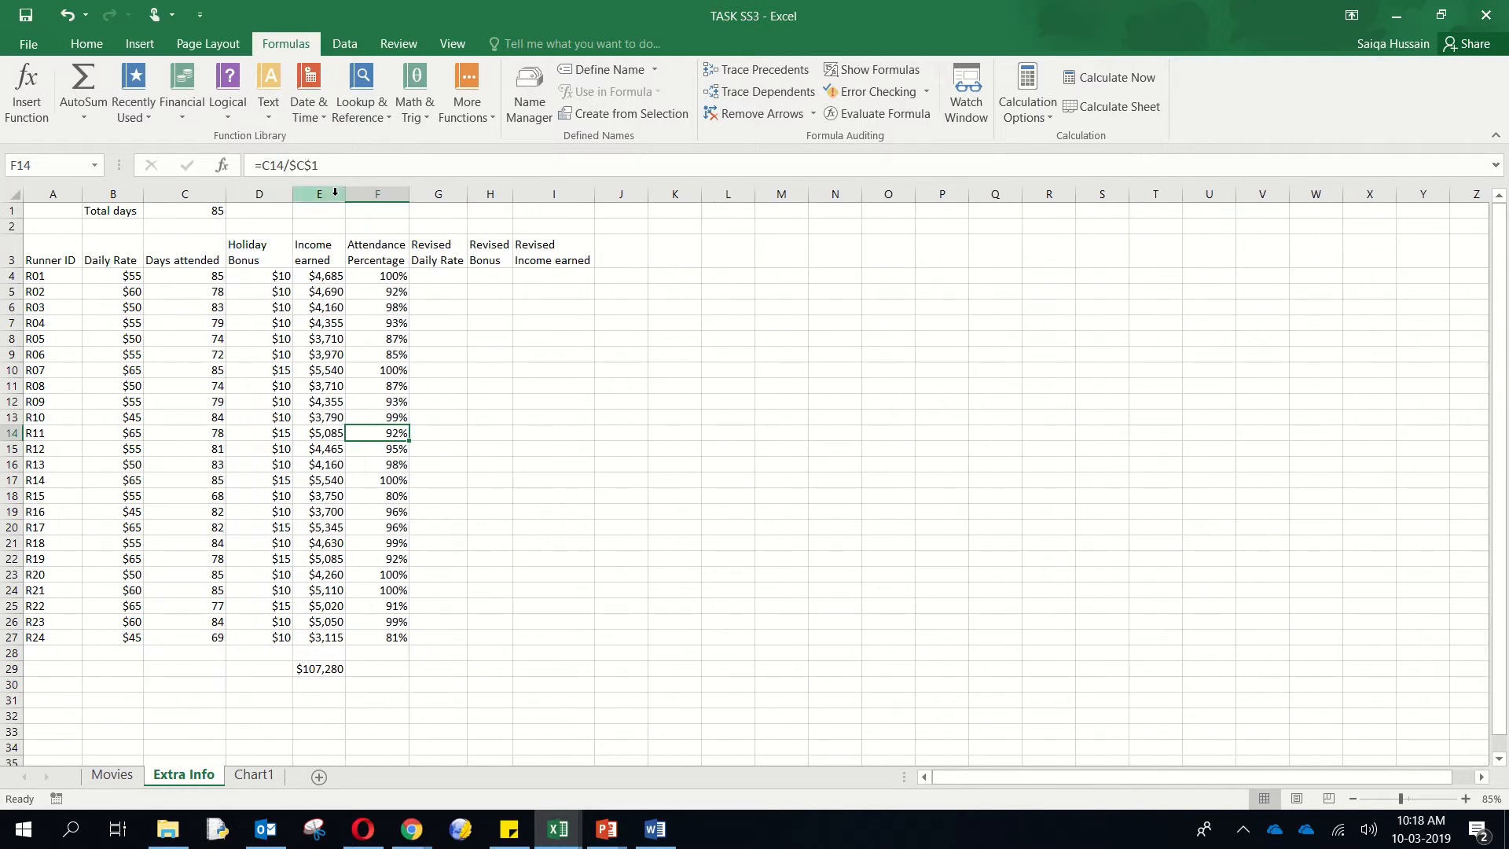
pyautogui.doubleClick(345, 194)
pyautogui.moveTo(436, 193); pyautogui.dragTo(468, 193)
pyautogui.click(640, 509)
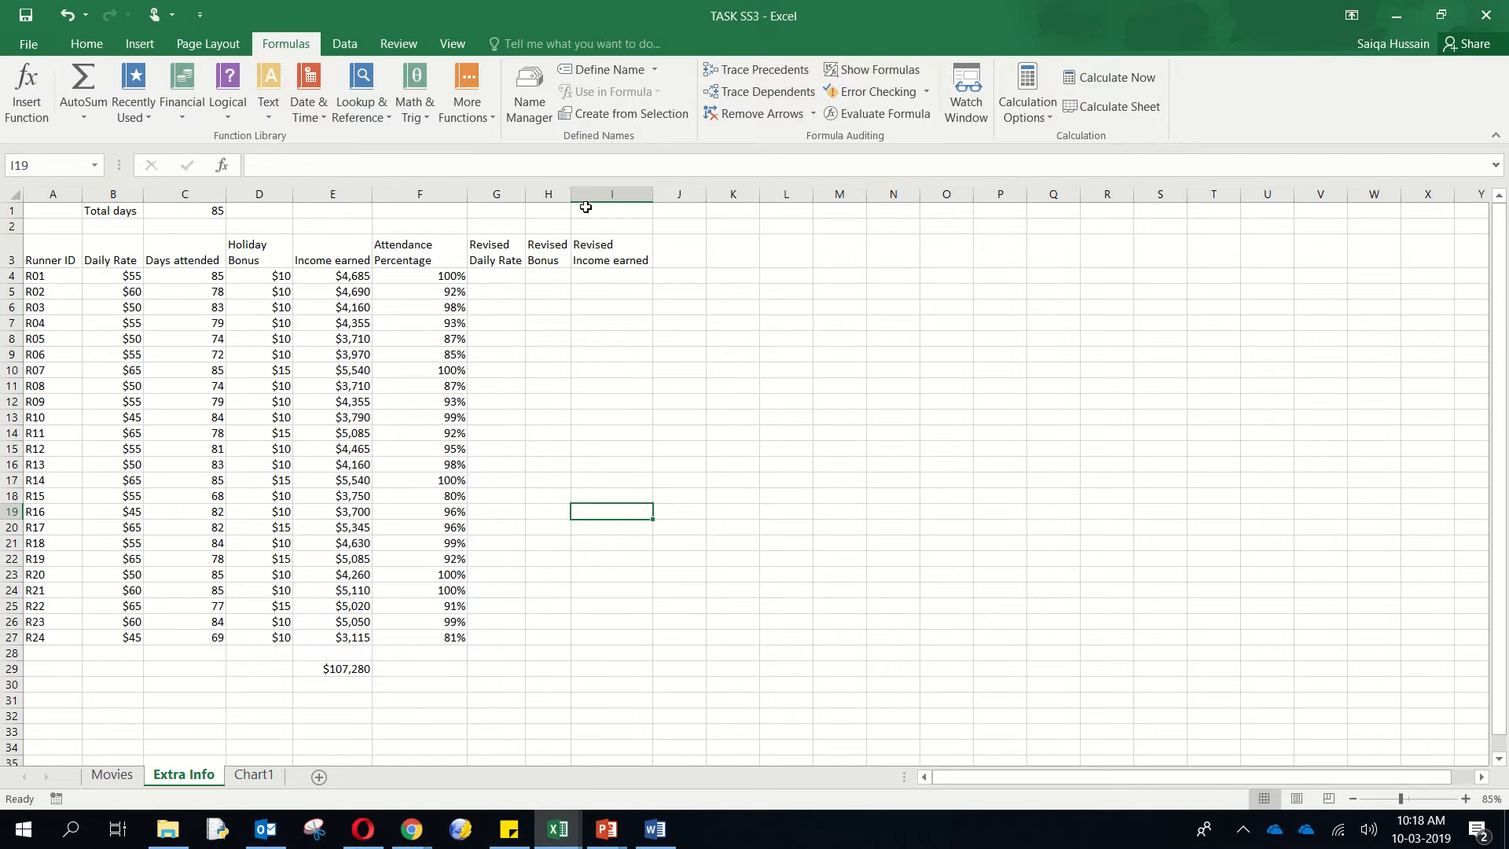
pyautogui.moveTo(572, 193); pyautogui.dragTo(598, 259)
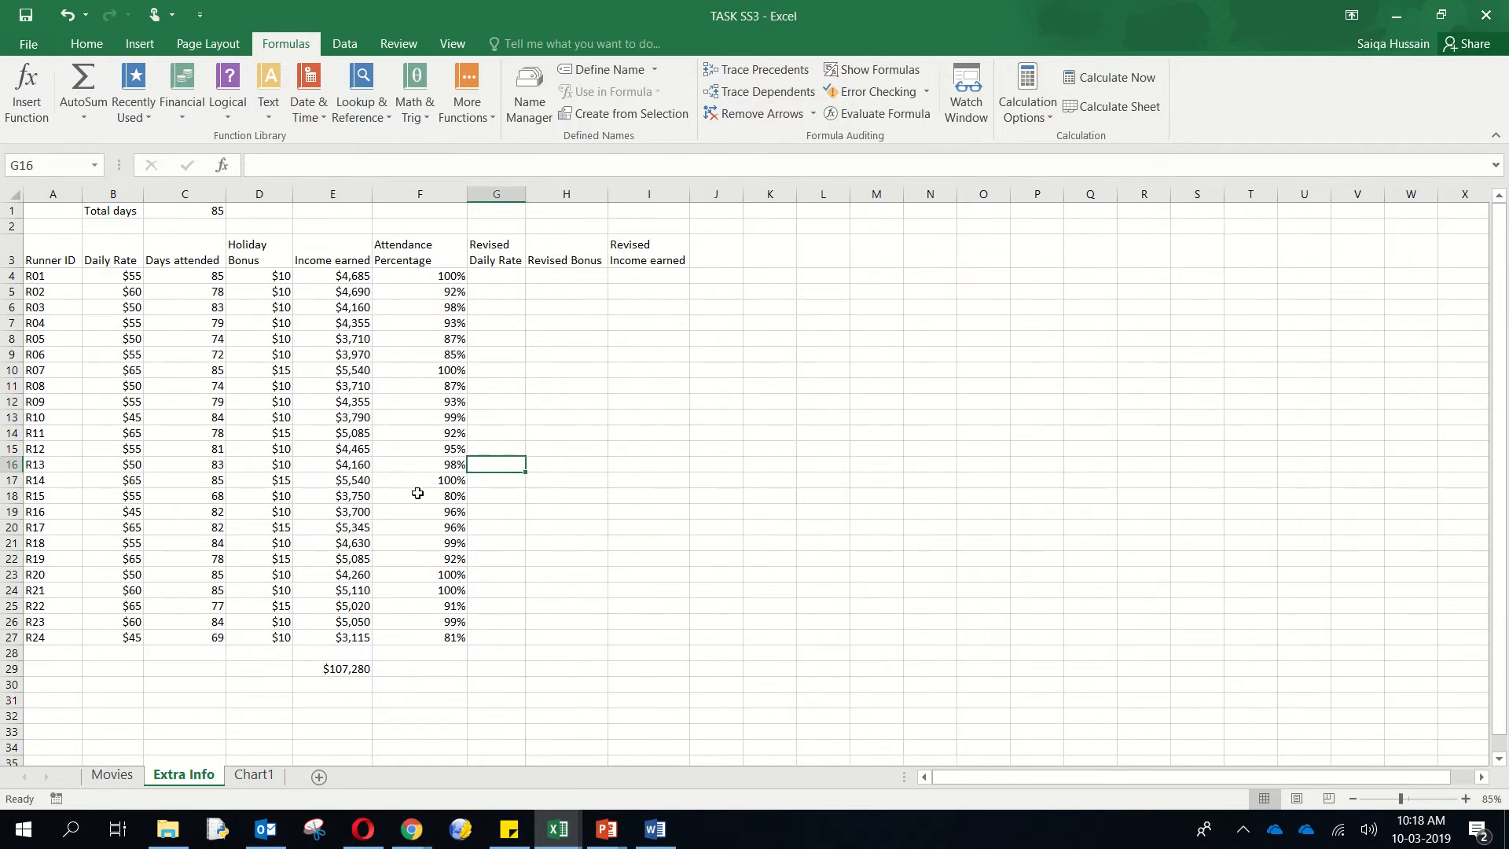
pyautogui.click(652, 650)
# - Restore the workbook beside the presentation and read the Part 5 rules on attendance, daily rate and bonus increases
pyautogui.click(1442, 14)
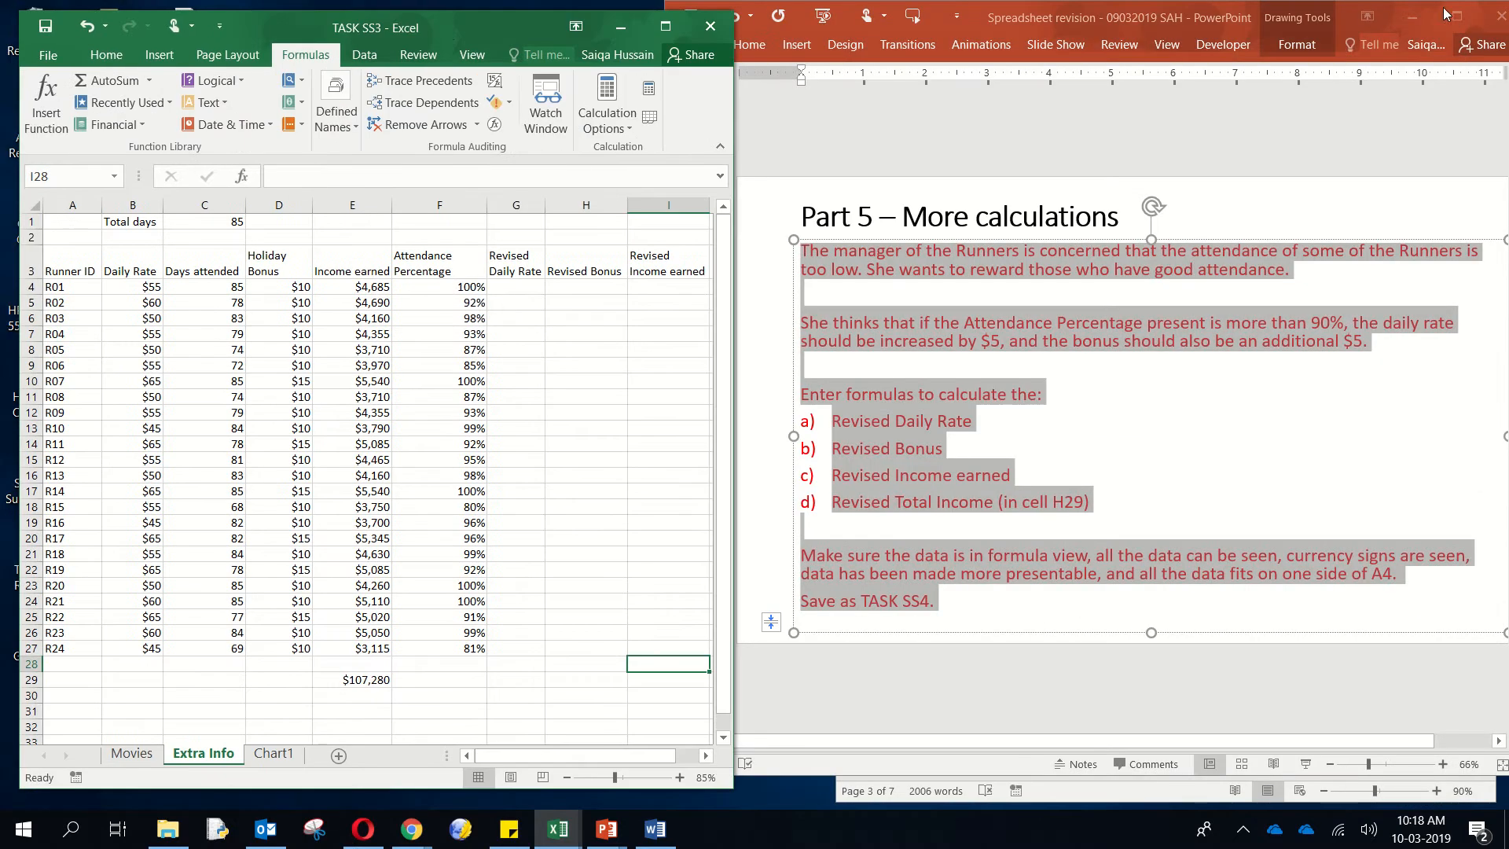
pyautogui.moveTo(456, 25); pyautogui.dragTo(433, 18)
pyautogui.click(995, 313)
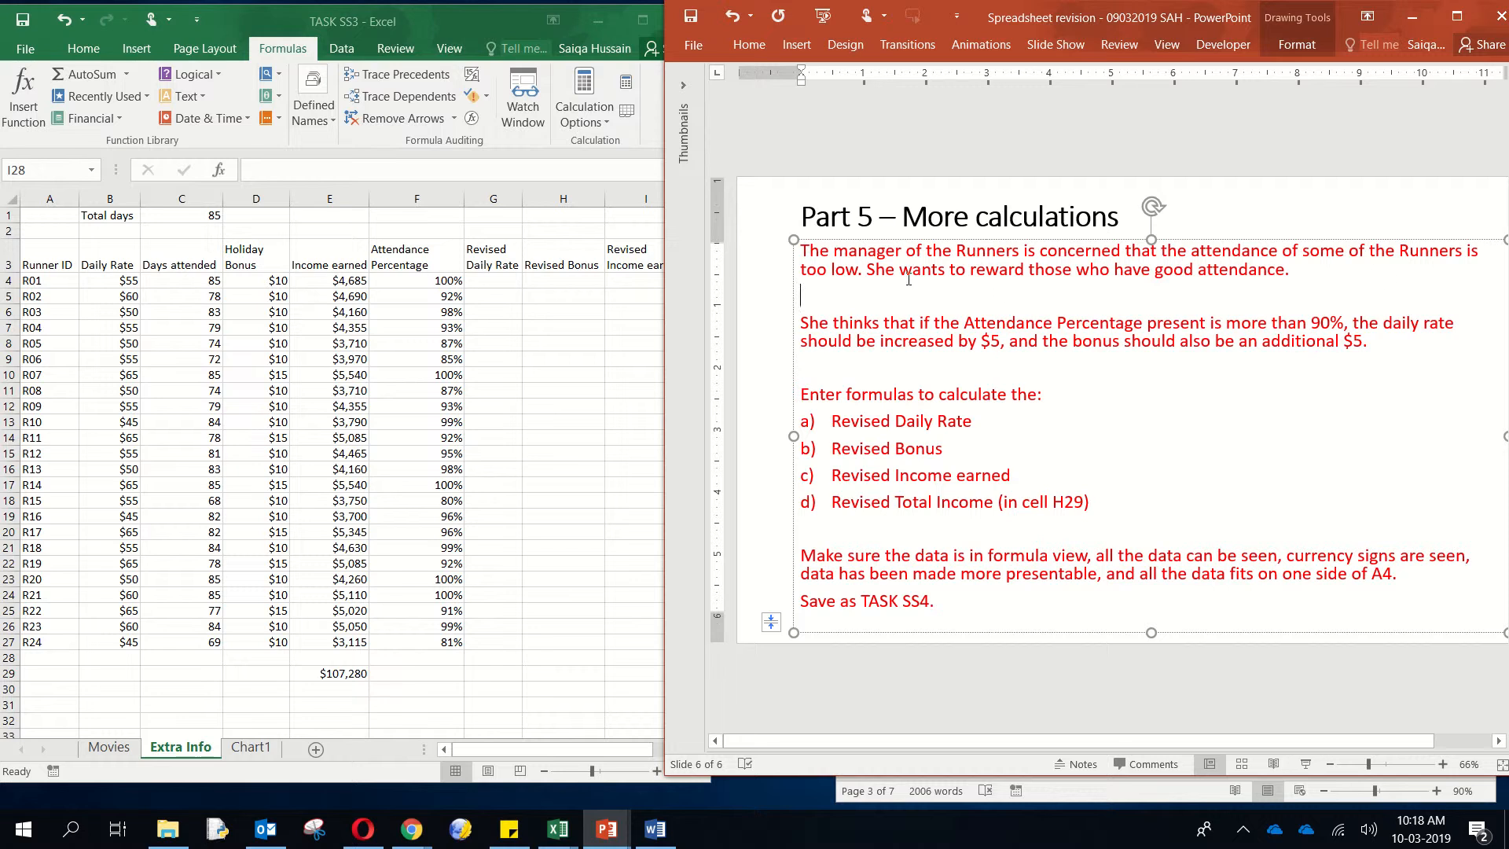
pyautogui.moveTo(881, 280); pyautogui.dragTo(1283, 280)
pyautogui.click(1179, 300)
pyautogui.moveTo(1030, 324); pyautogui.dragTo(999, 342)
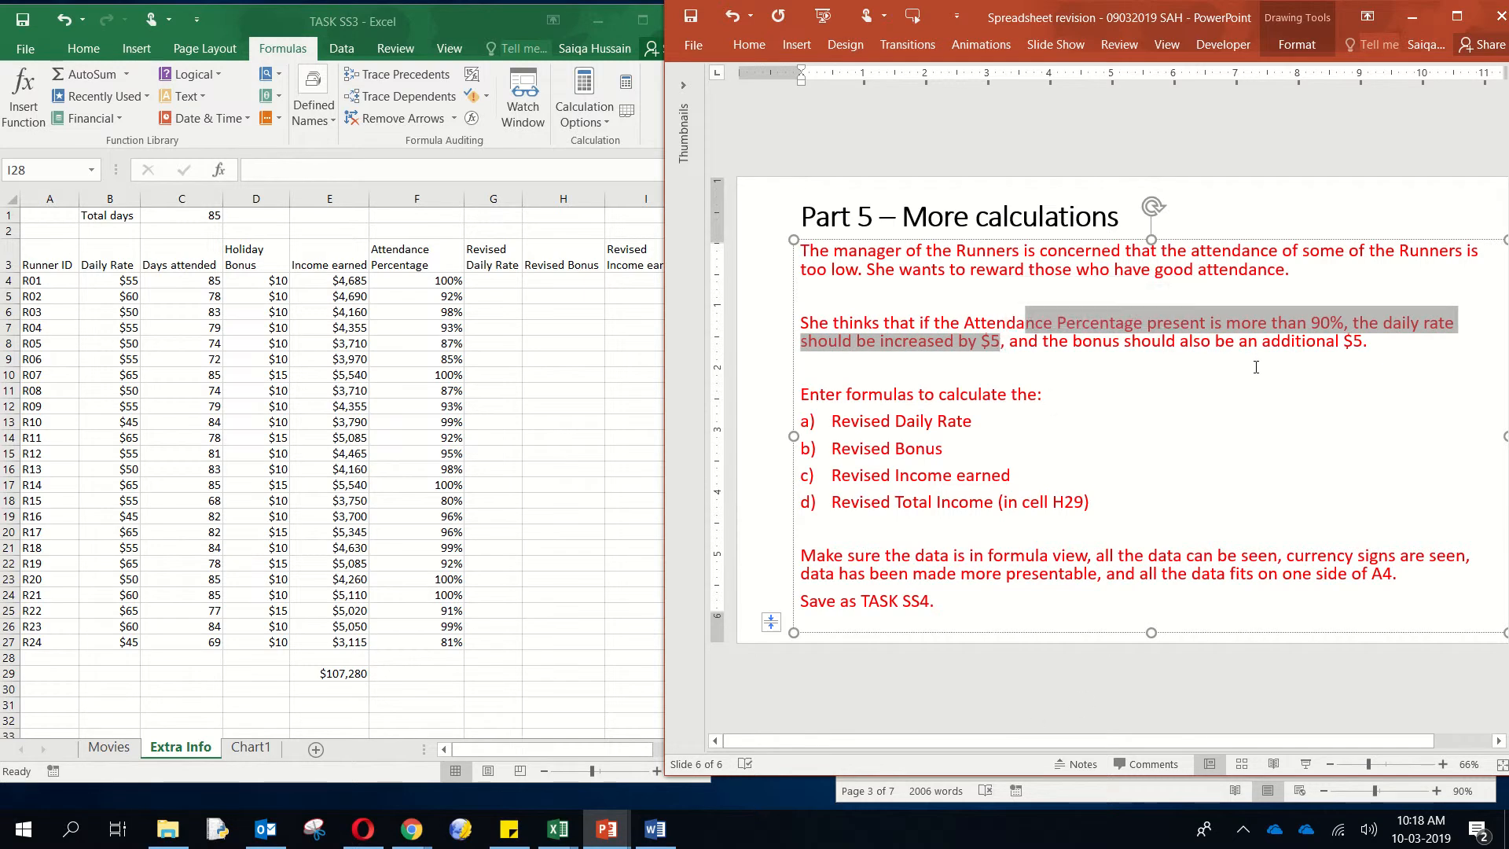
pyautogui.moveTo(1372, 343); pyautogui.dragTo(832, 324)
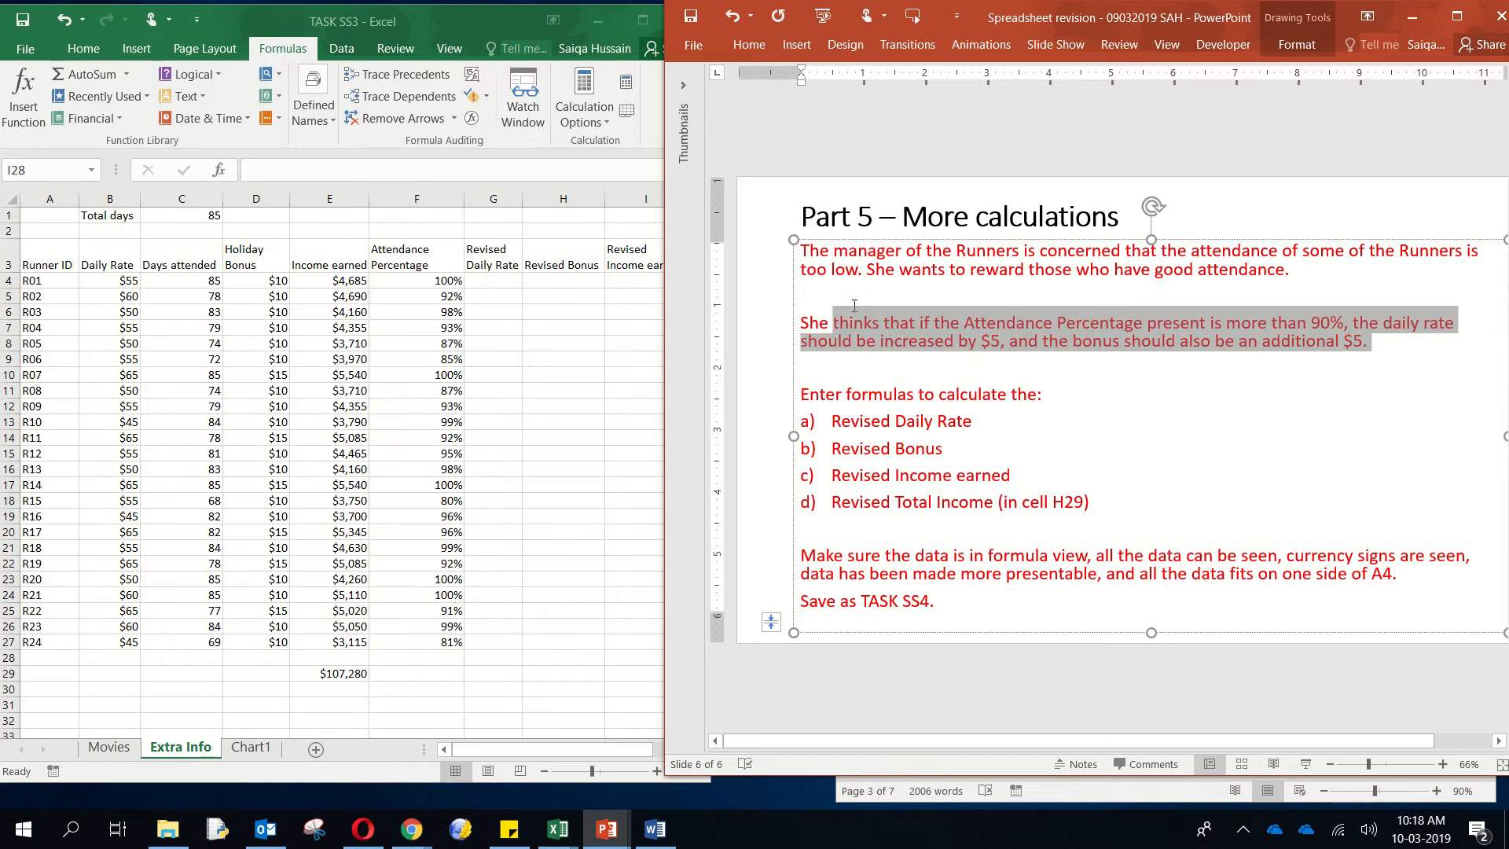
pyautogui.click(860, 372)
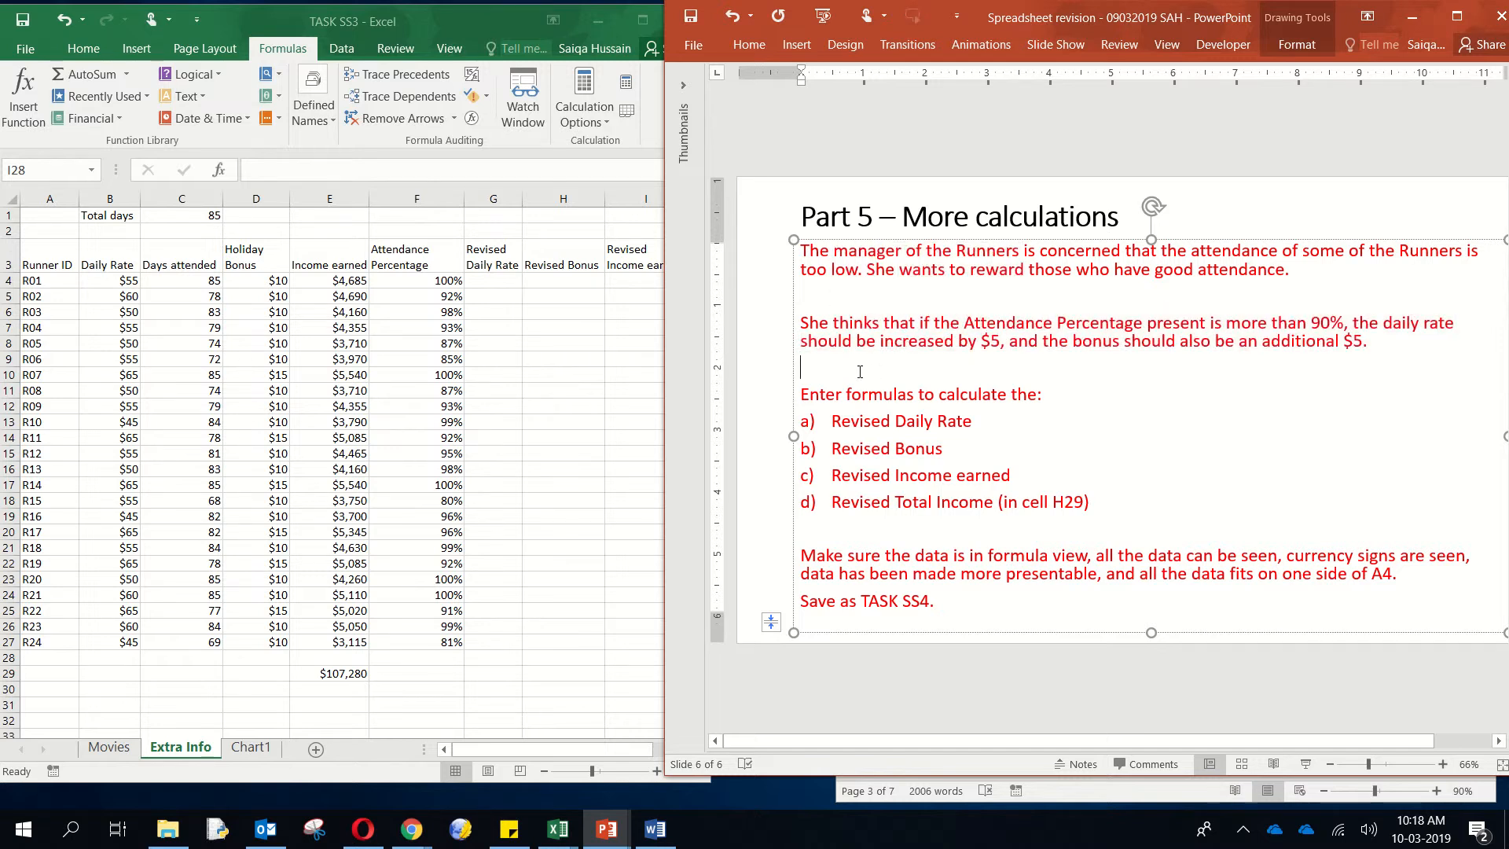
# - Compare the empty Revised Daily Rate cells G4:G27 with the Attendance Percentage values in F4:F27
pyautogui.click(539, 363)
pyautogui.moveTo(501, 280); pyautogui.dragTo(493, 643)
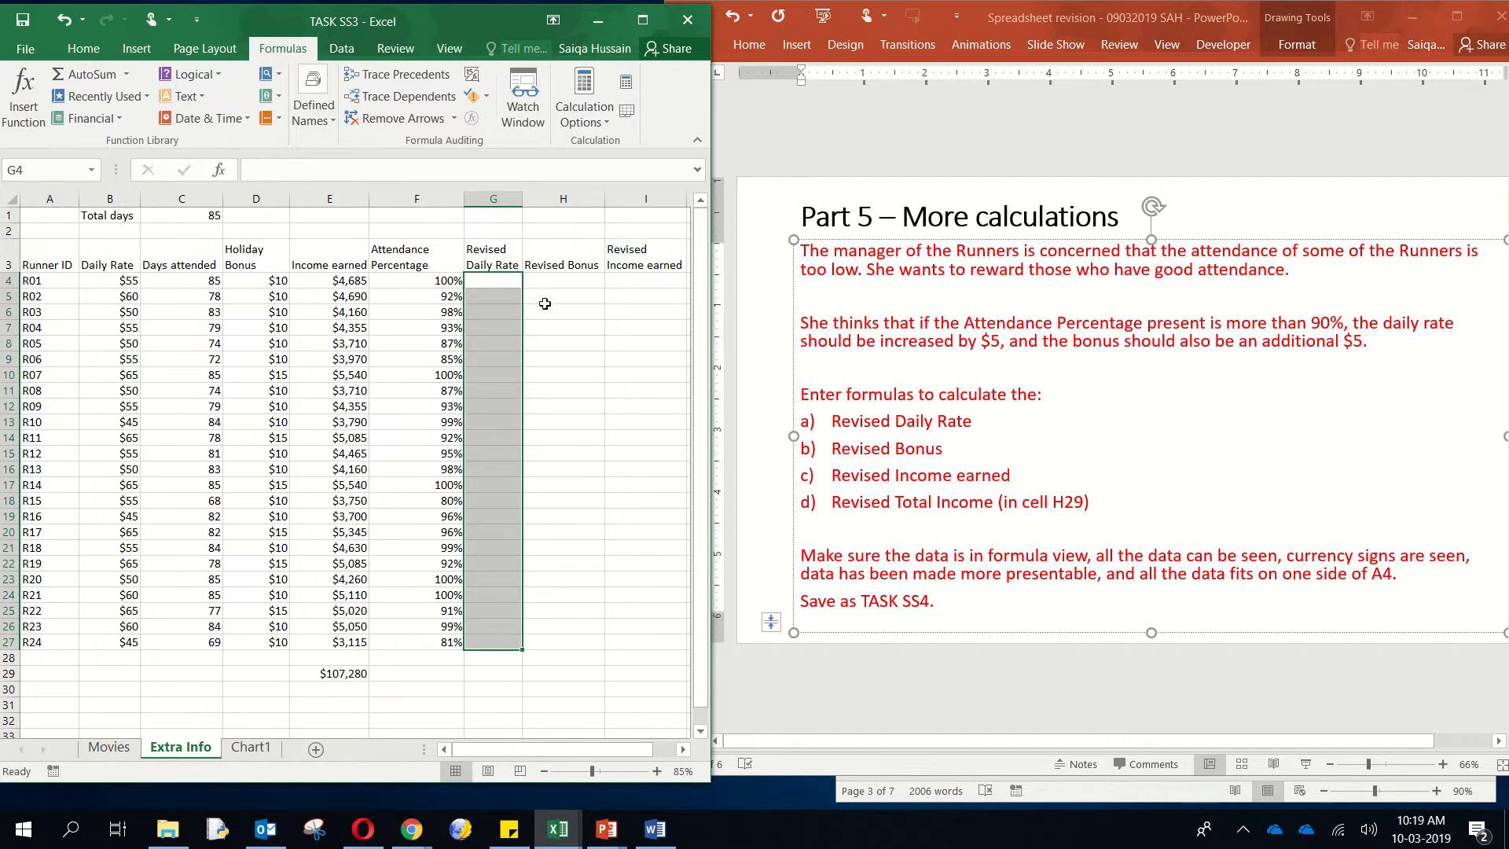
pyautogui.moveTo(438, 281); pyautogui.dragTo(444, 647)
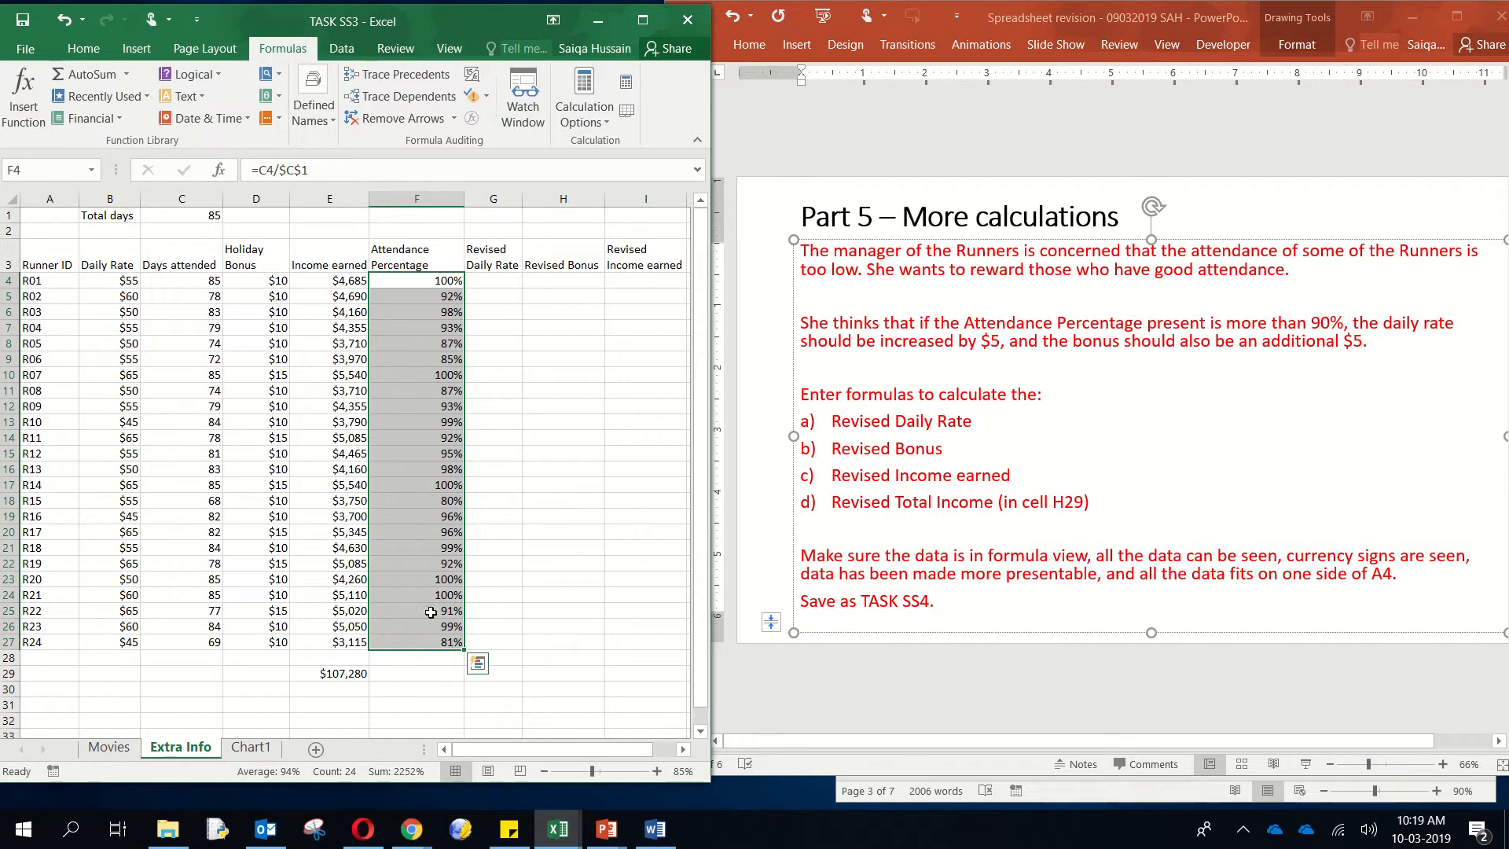
# - Widen the Revised Daily Rate column and maximize the workbook window
pyautogui.moveTo(519, 195); pyautogui.dragTo(548, 197)
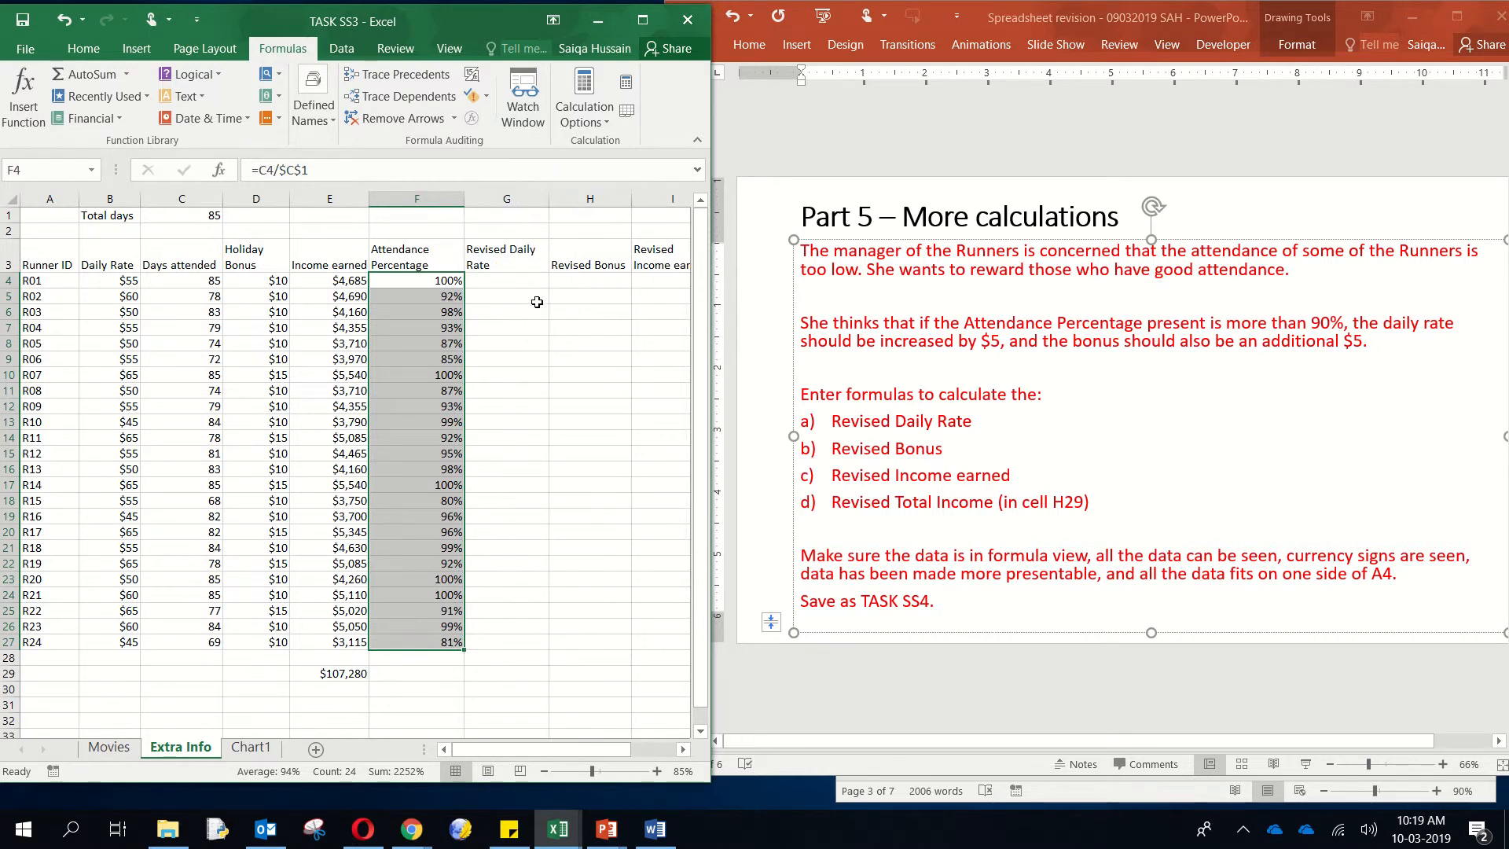
pyautogui.click(517, 280)
pyautogui.click(642, 20)
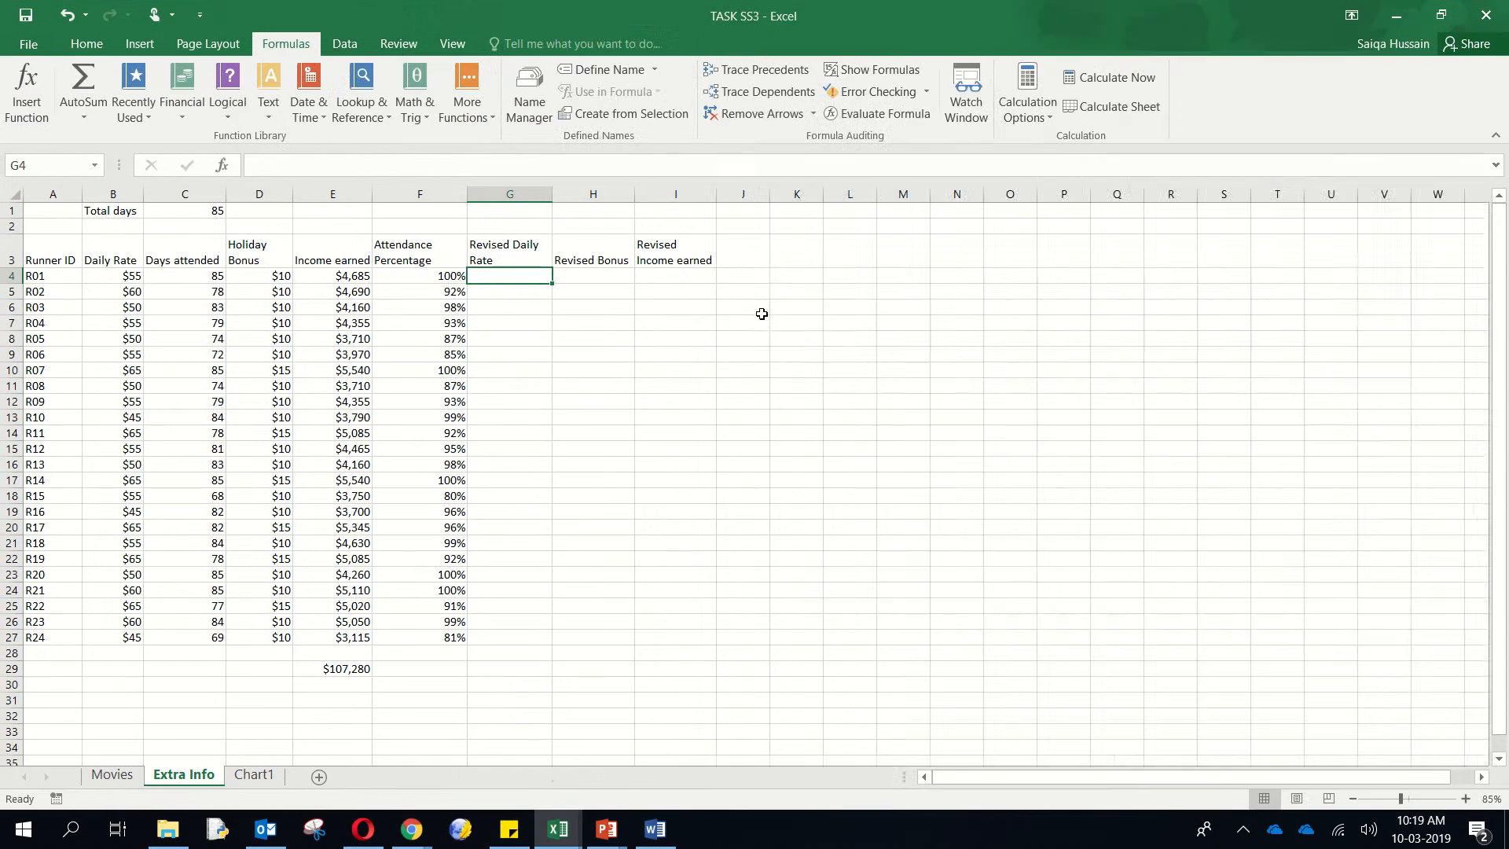
# - Enter the formula =IF(F4>90%,B4+5,B4) in cell G4 to calculate the first runner's revised daily rate
pyautogui.scroll(3, 761, 313)
pyautogui.scroll(1, 896, 525)
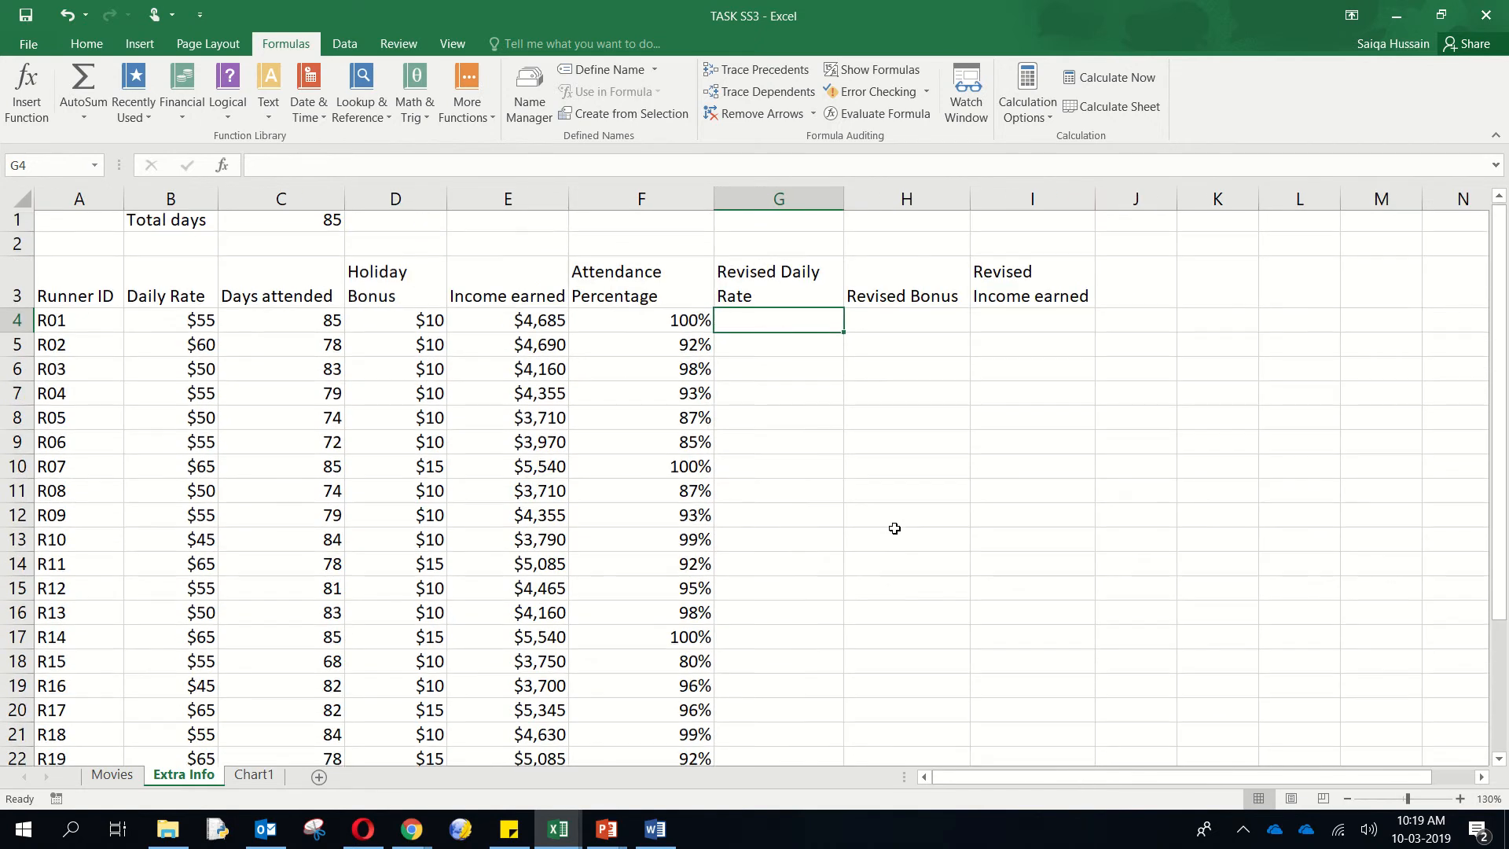
pyautogui.click(193, 322)
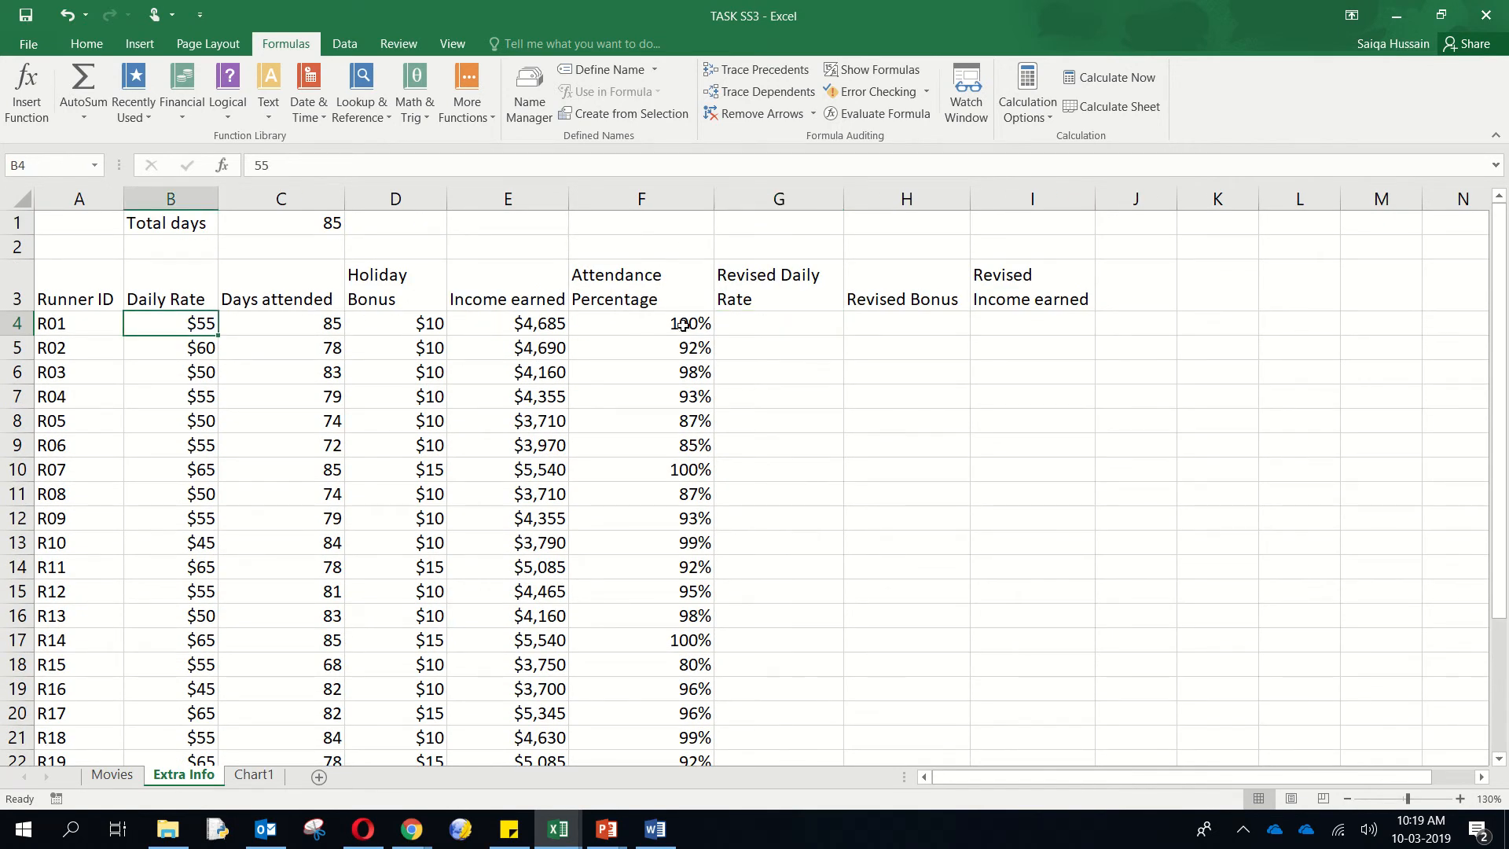
pyautogui.click(771, 327)
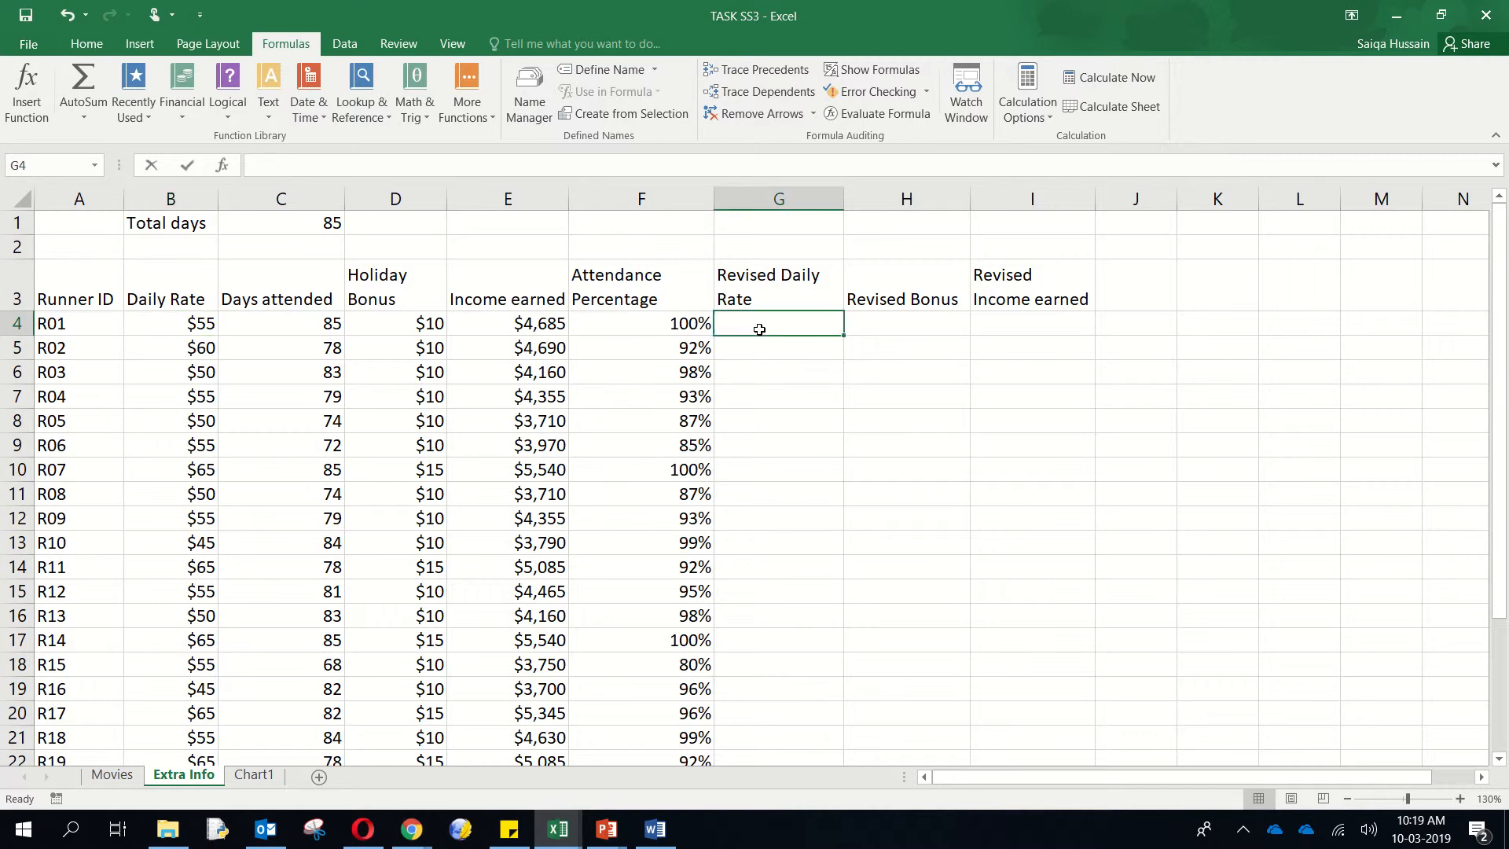
pyautogui.write('=')
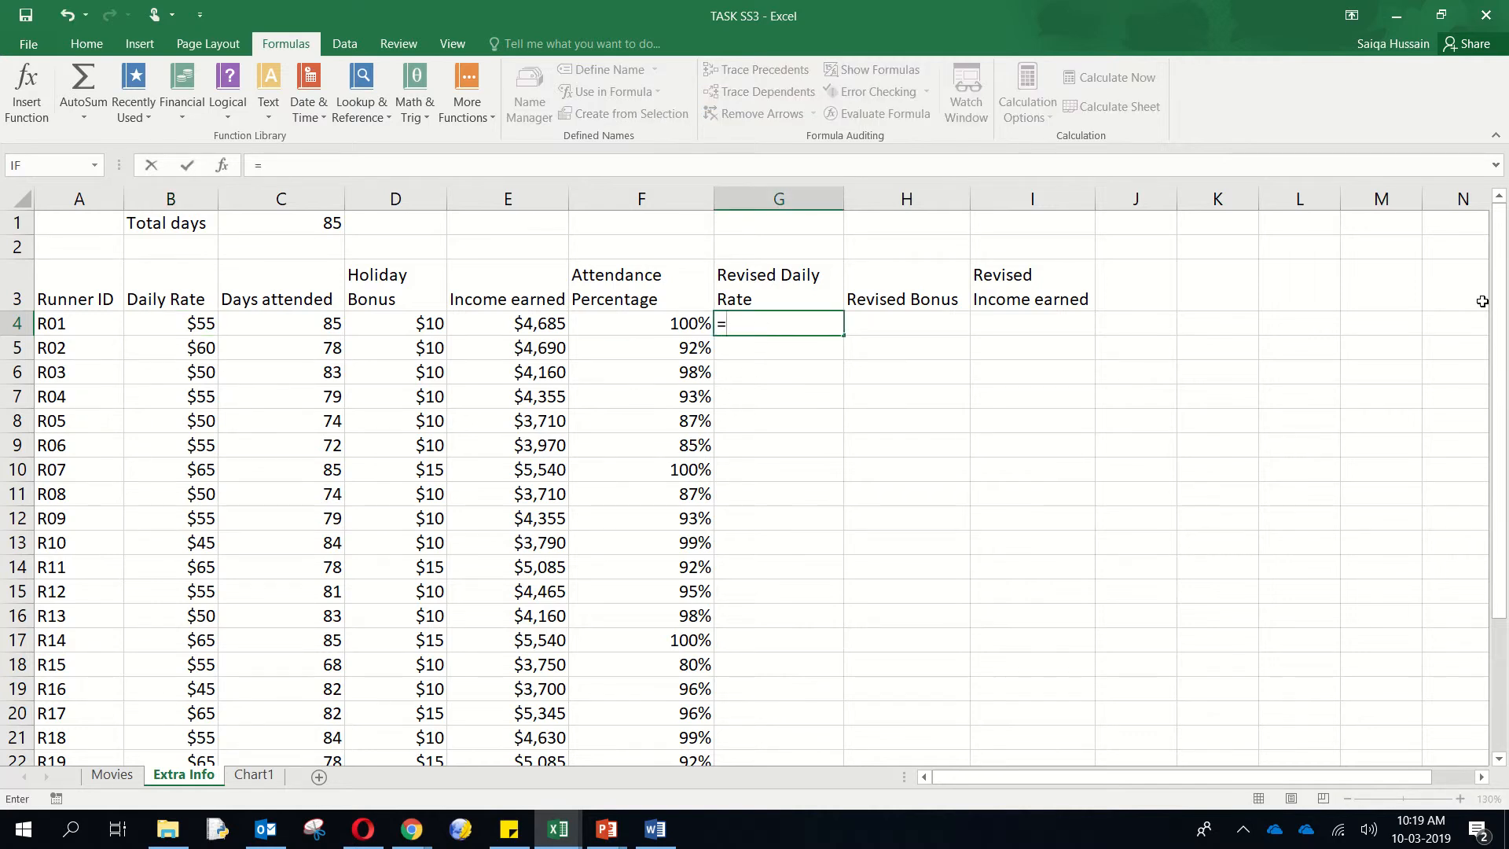
pyautogui.write('IF')
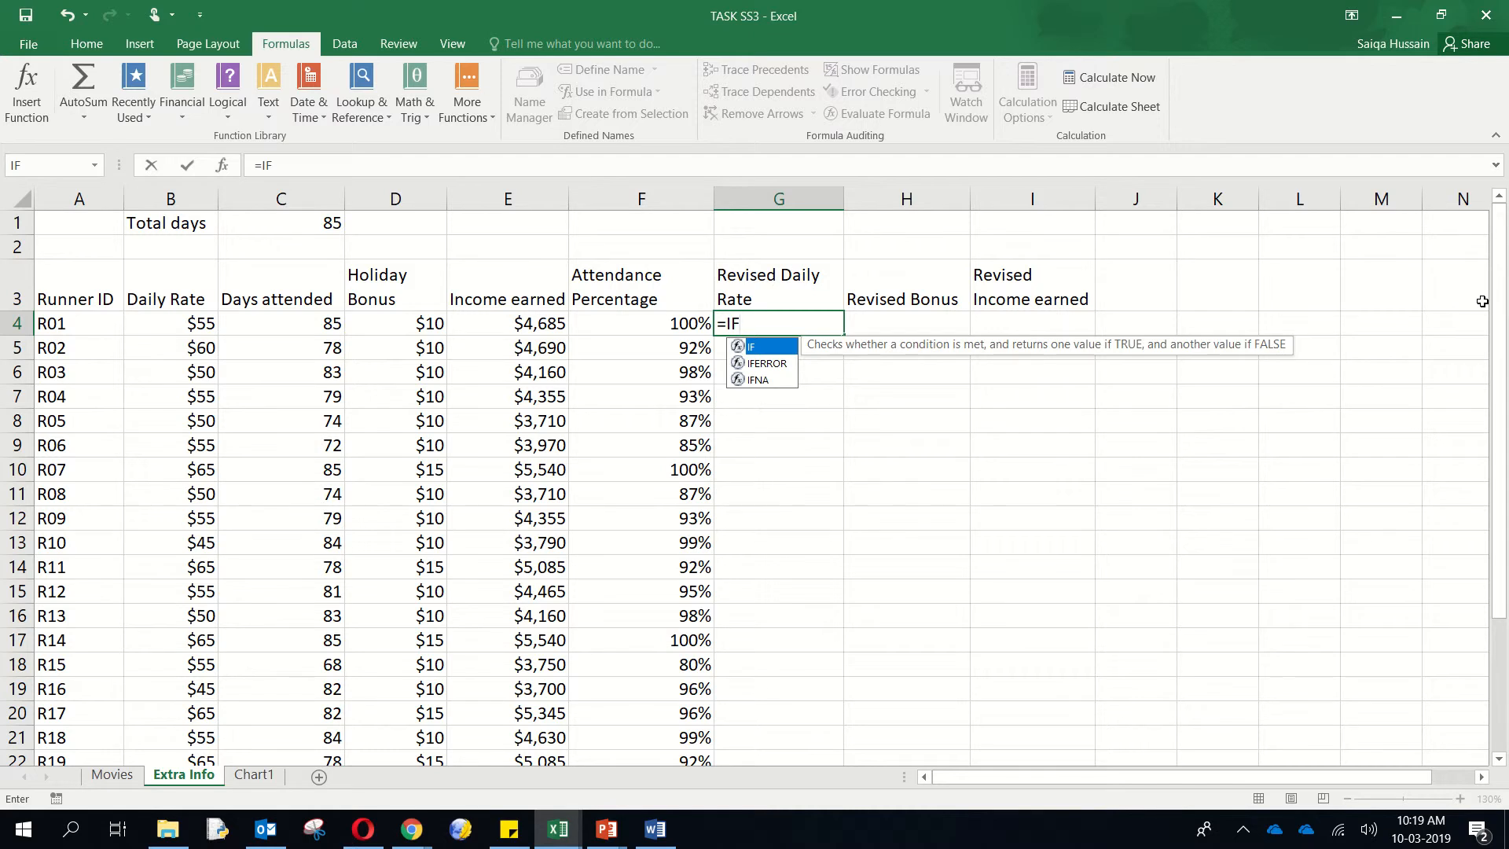
pyautogui.write('(')
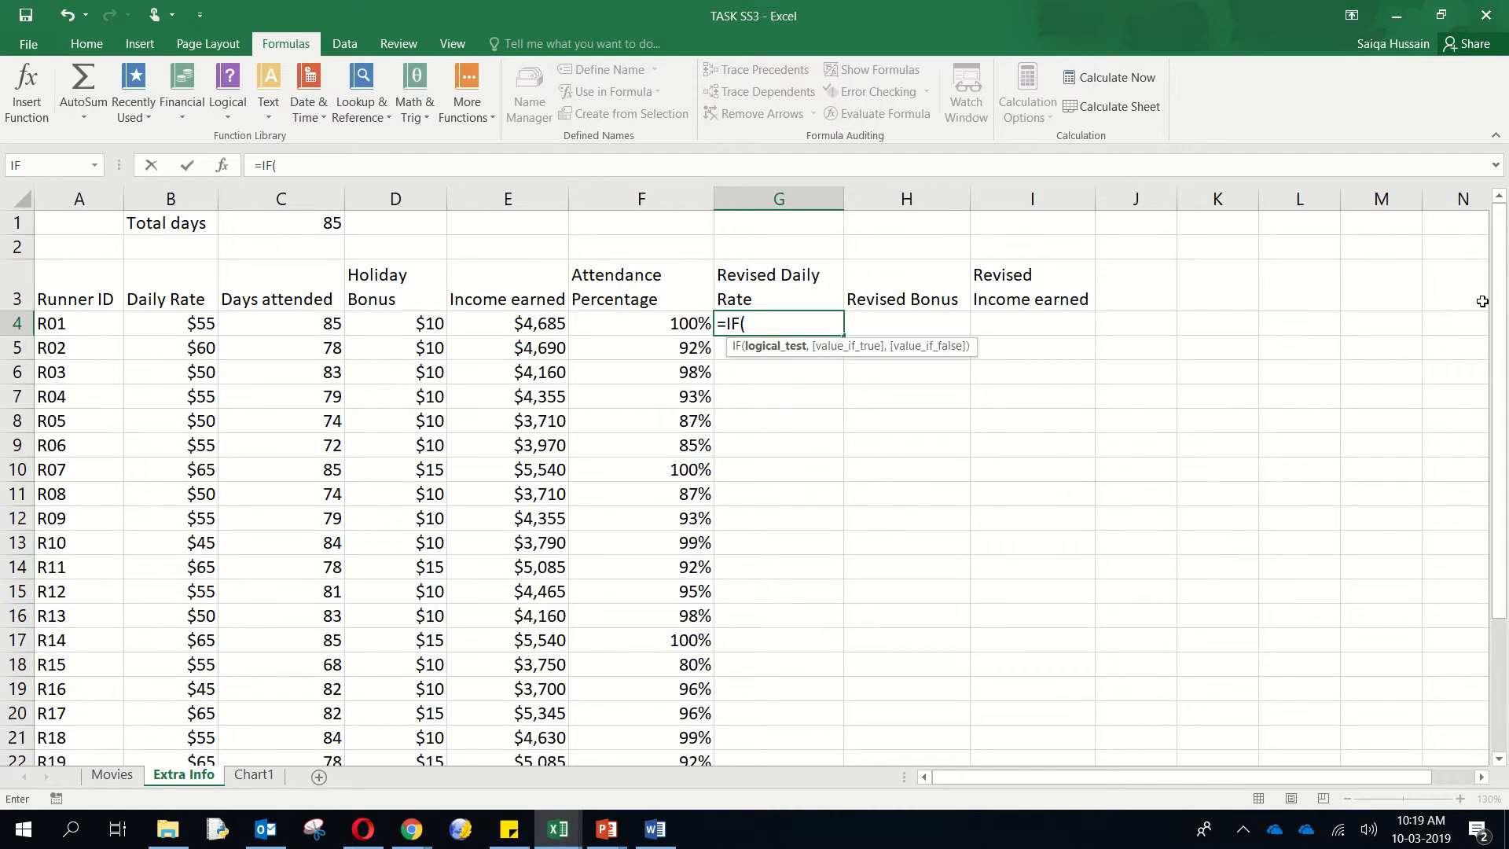
pyautogui.click(636, 323)
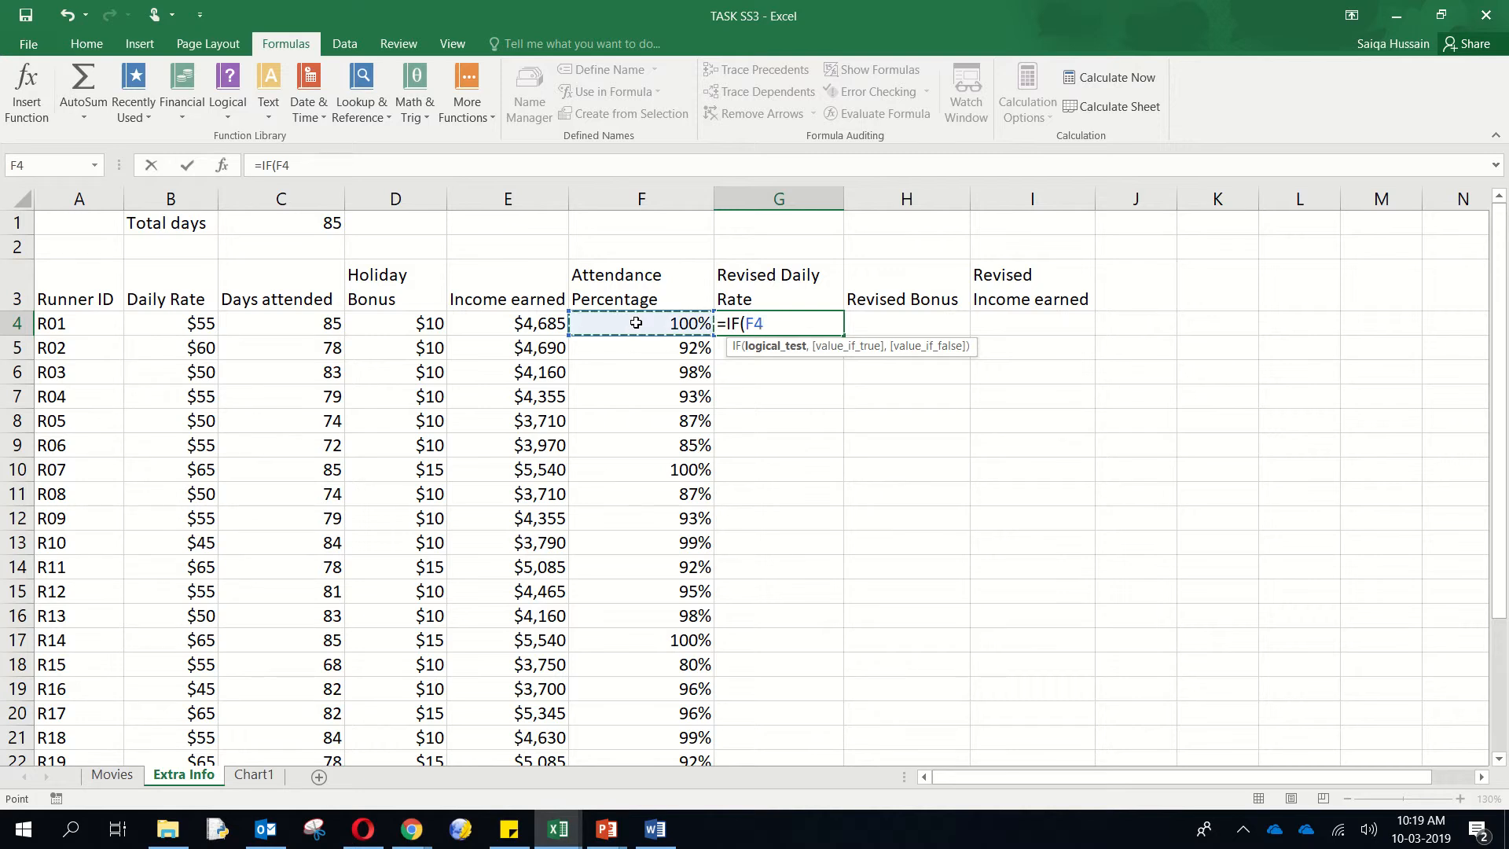
pyautogui.write('>90%')
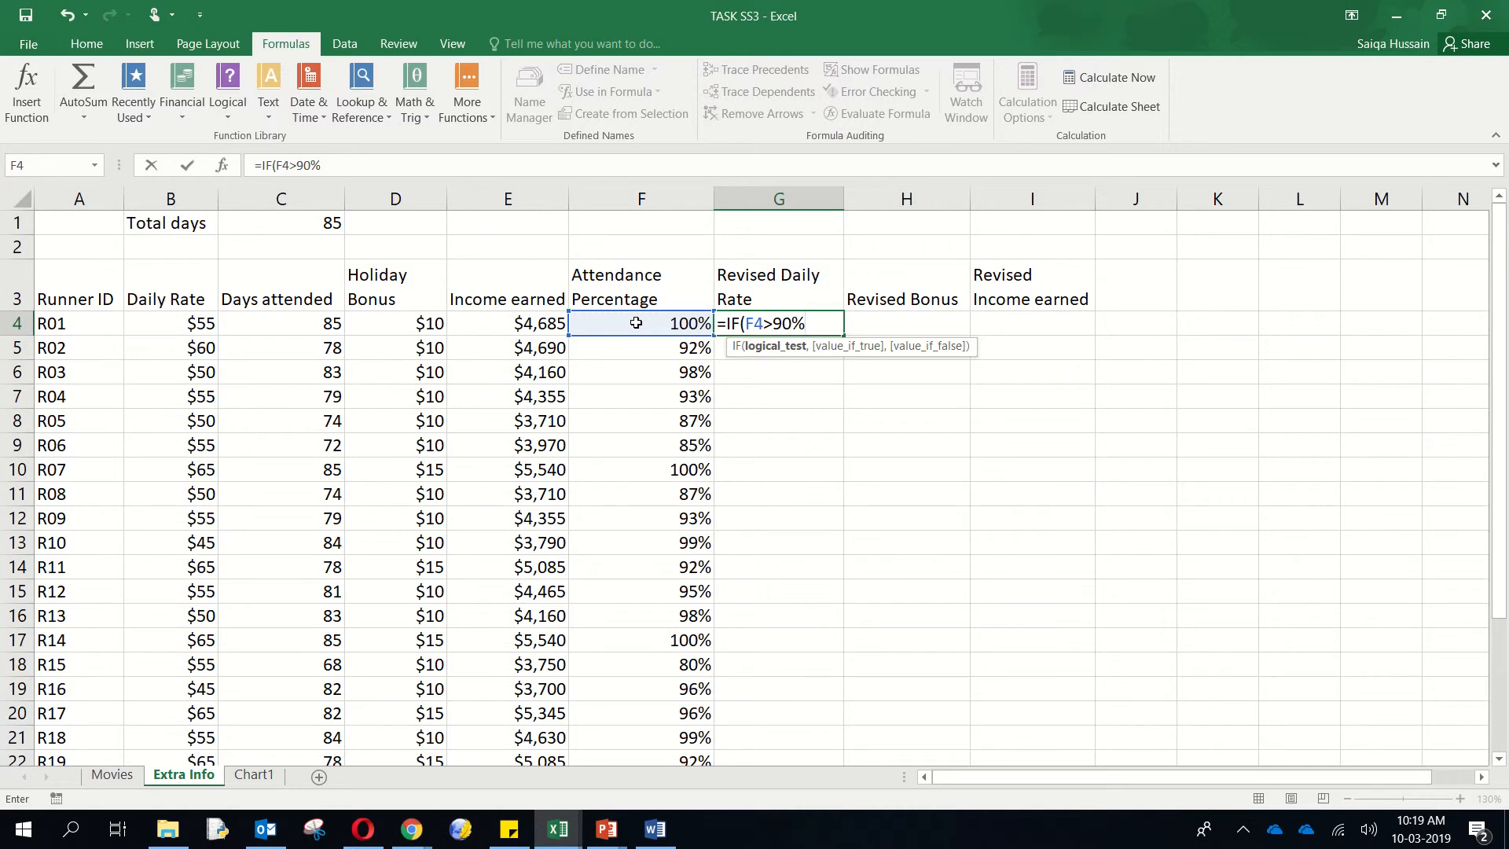
pyautogui.write(',')
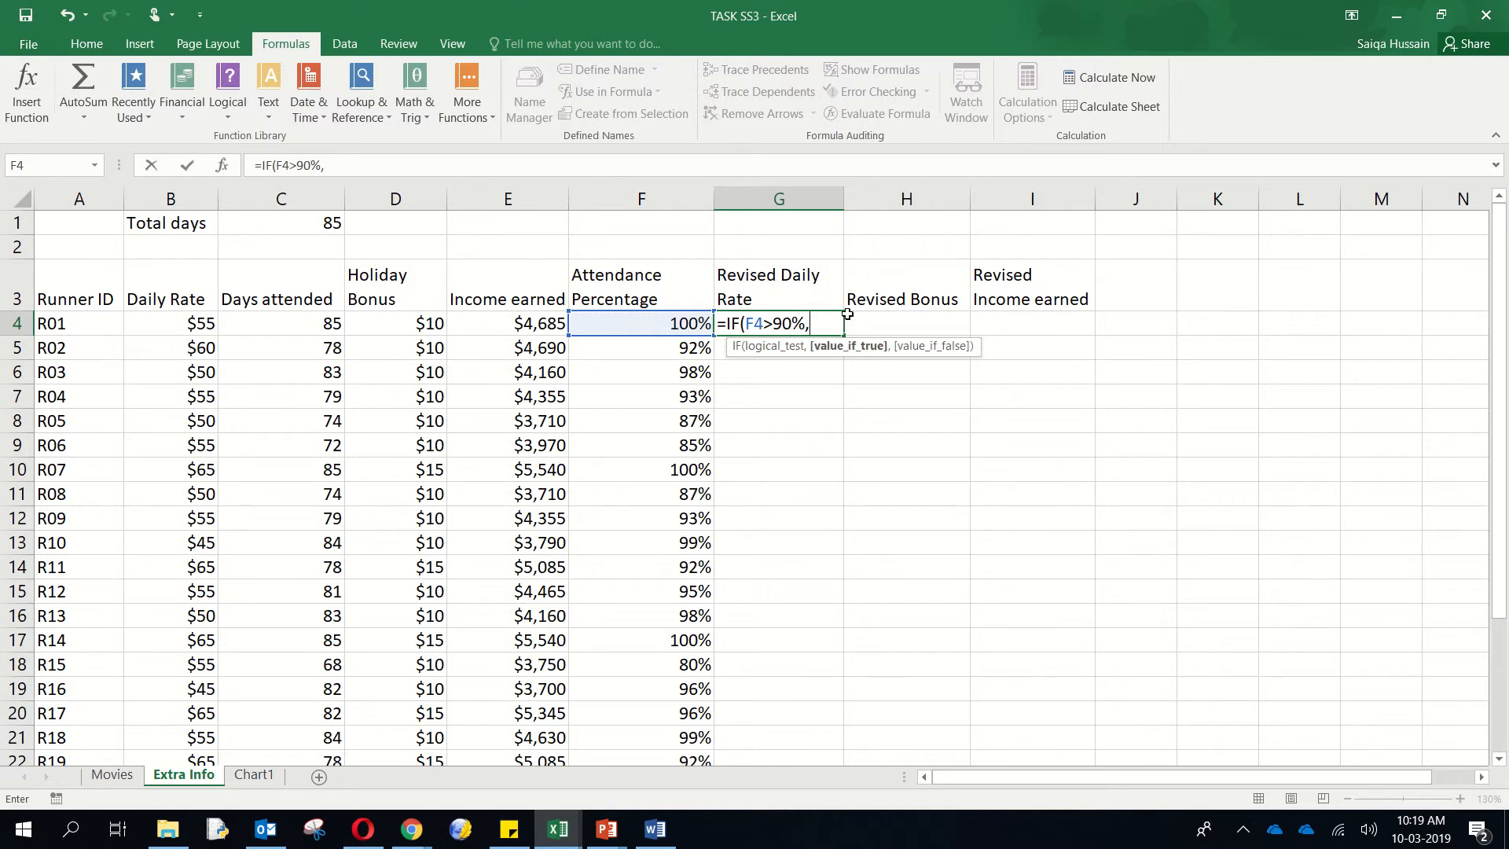
pyautogui.click(148, 319)
pyautogui.write('+')
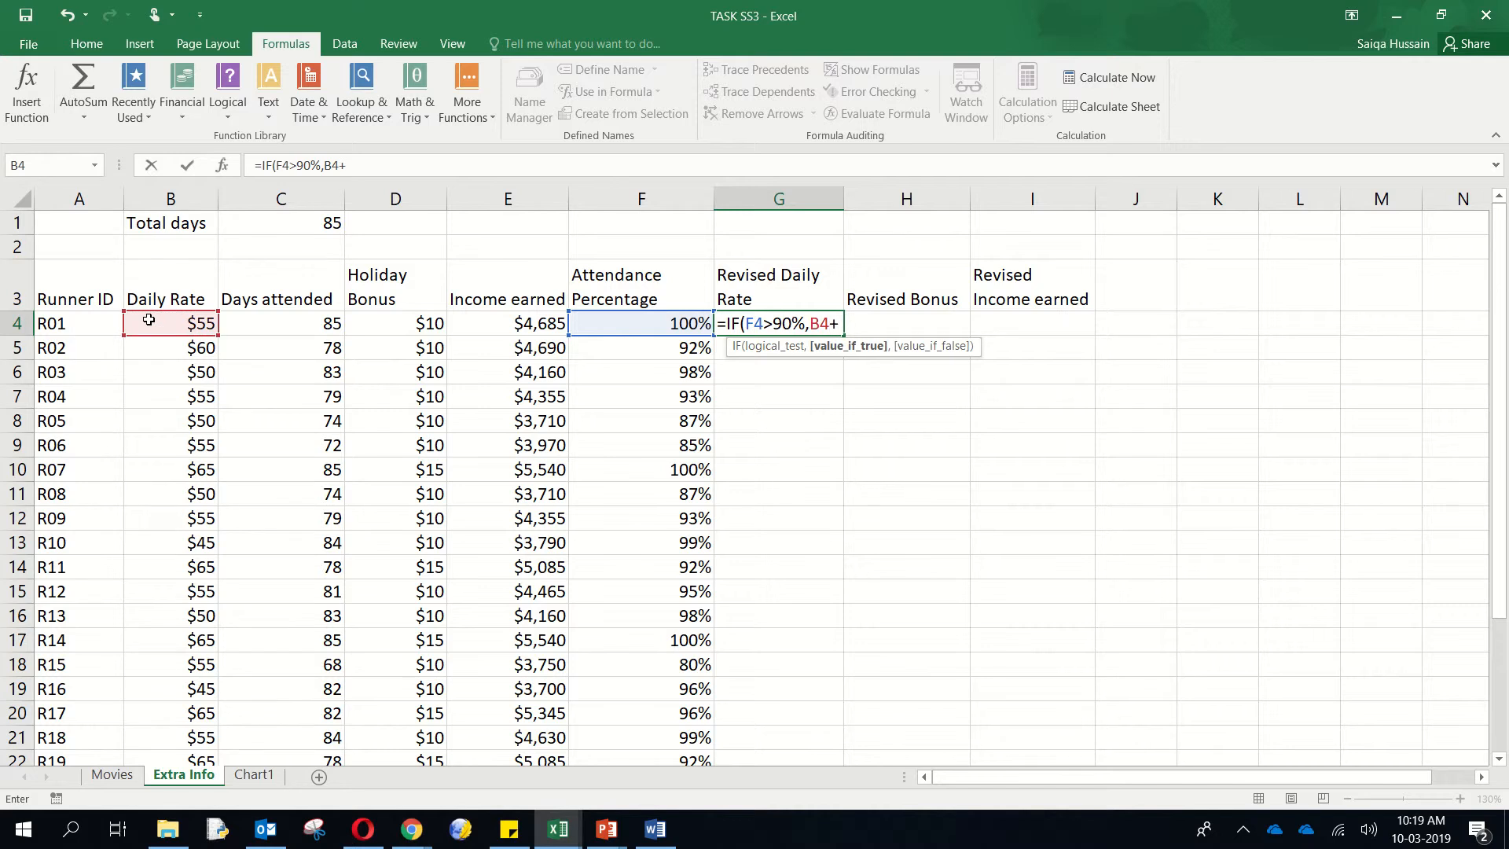
pyautogui.write('5,')
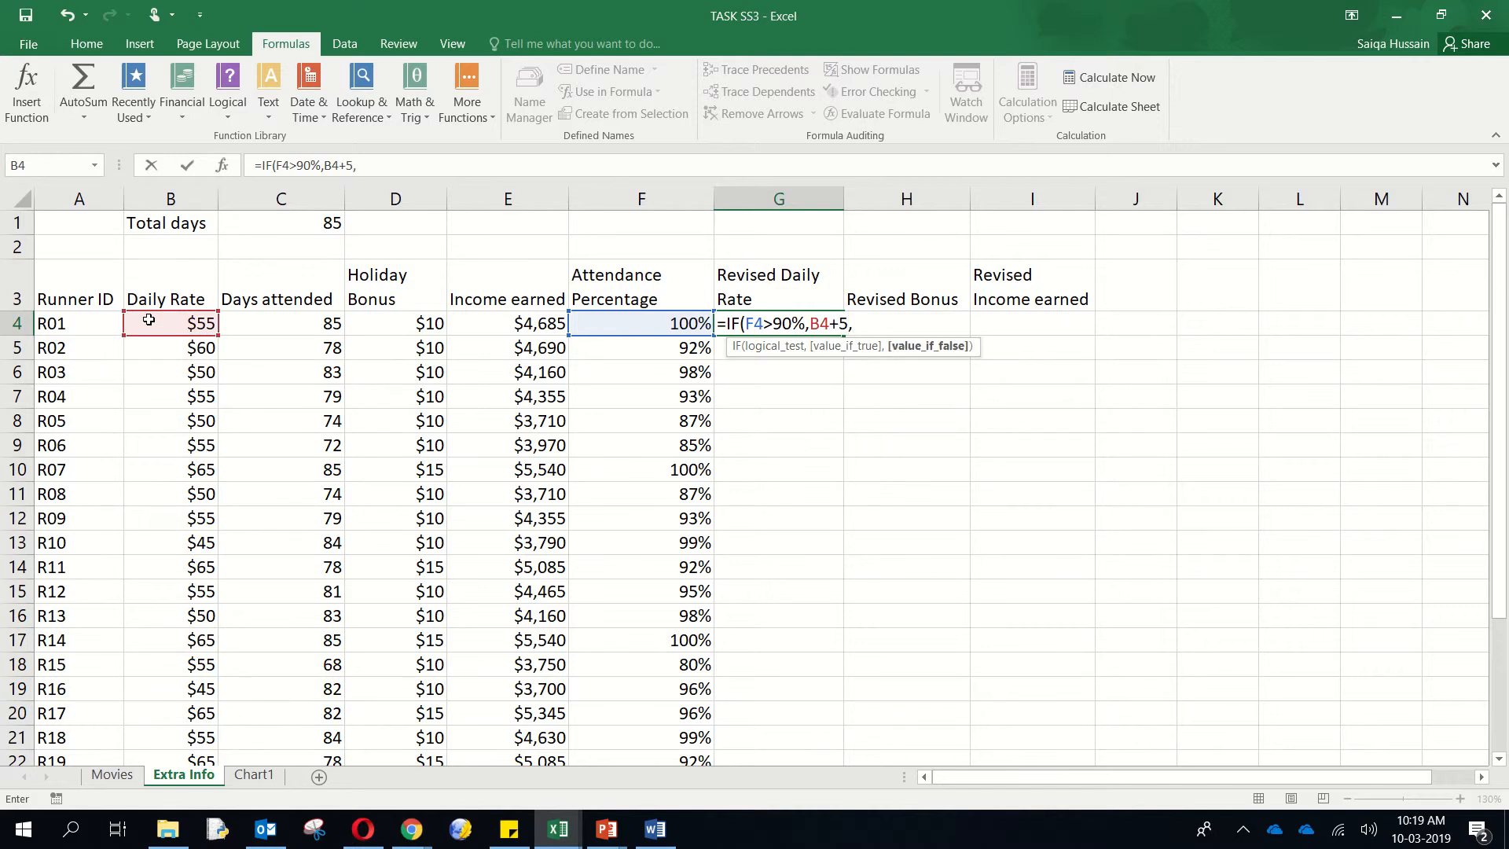
pyautogui.click(148, 319)
pyautogui.write(')')
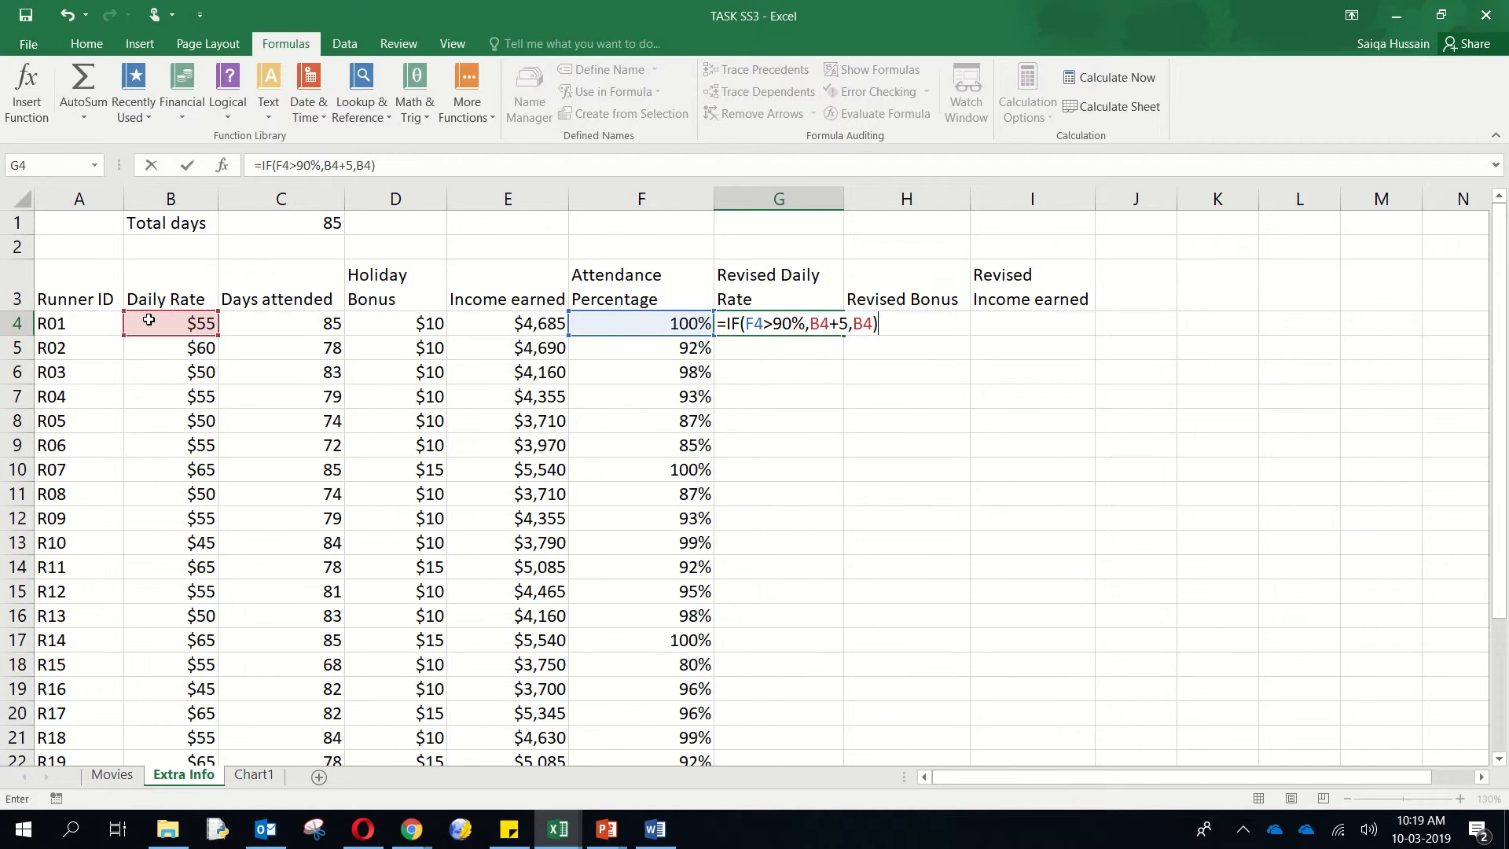
pyautogui.press('Return')
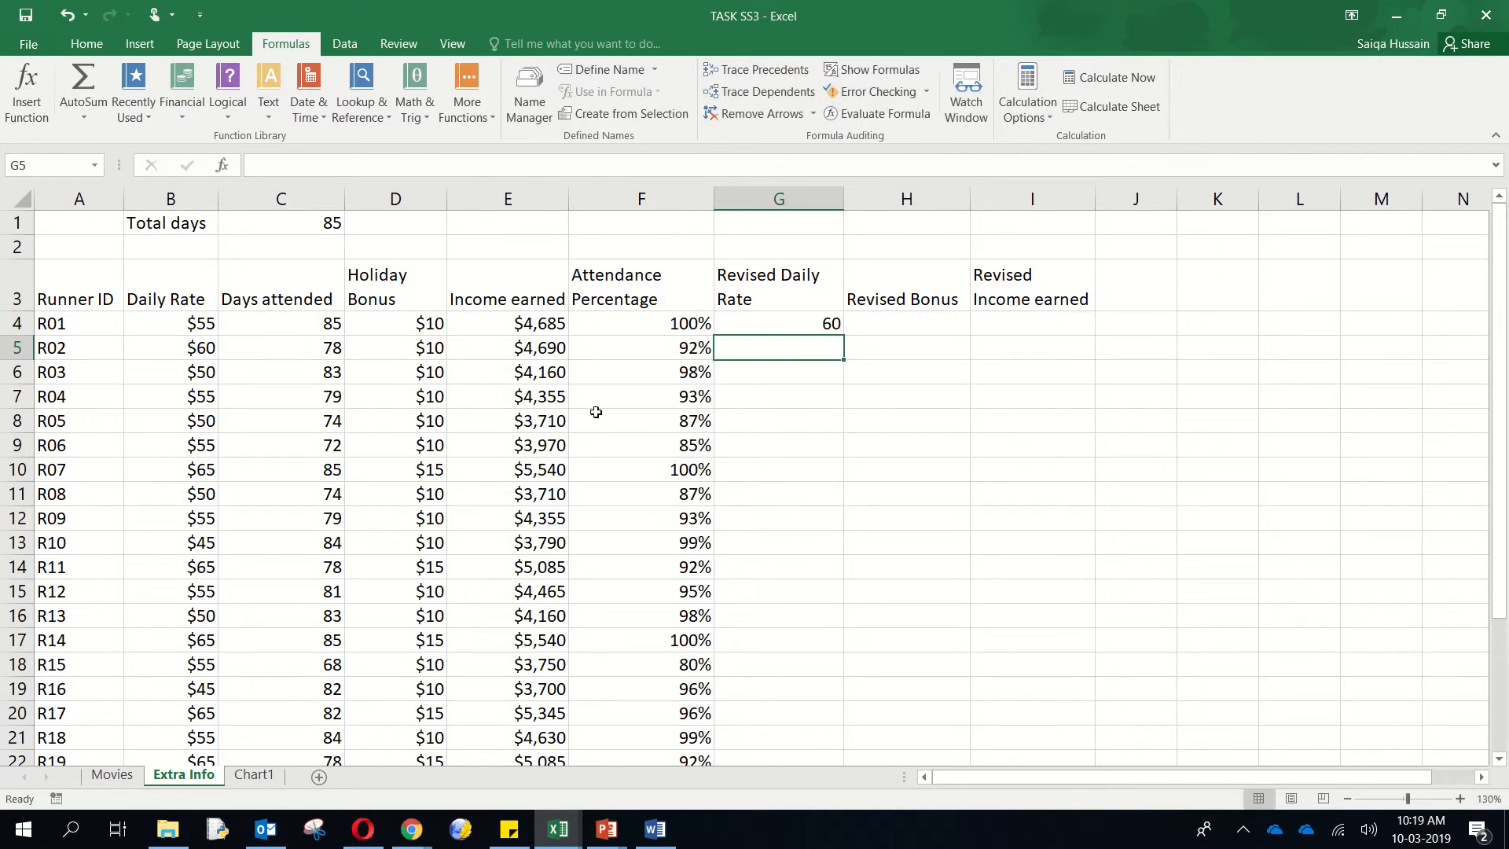
# - Fill the G4 formula down the Revised Daily Rate column for the remaining runners and check runner R06's row
pyautogui.click(809, 328)
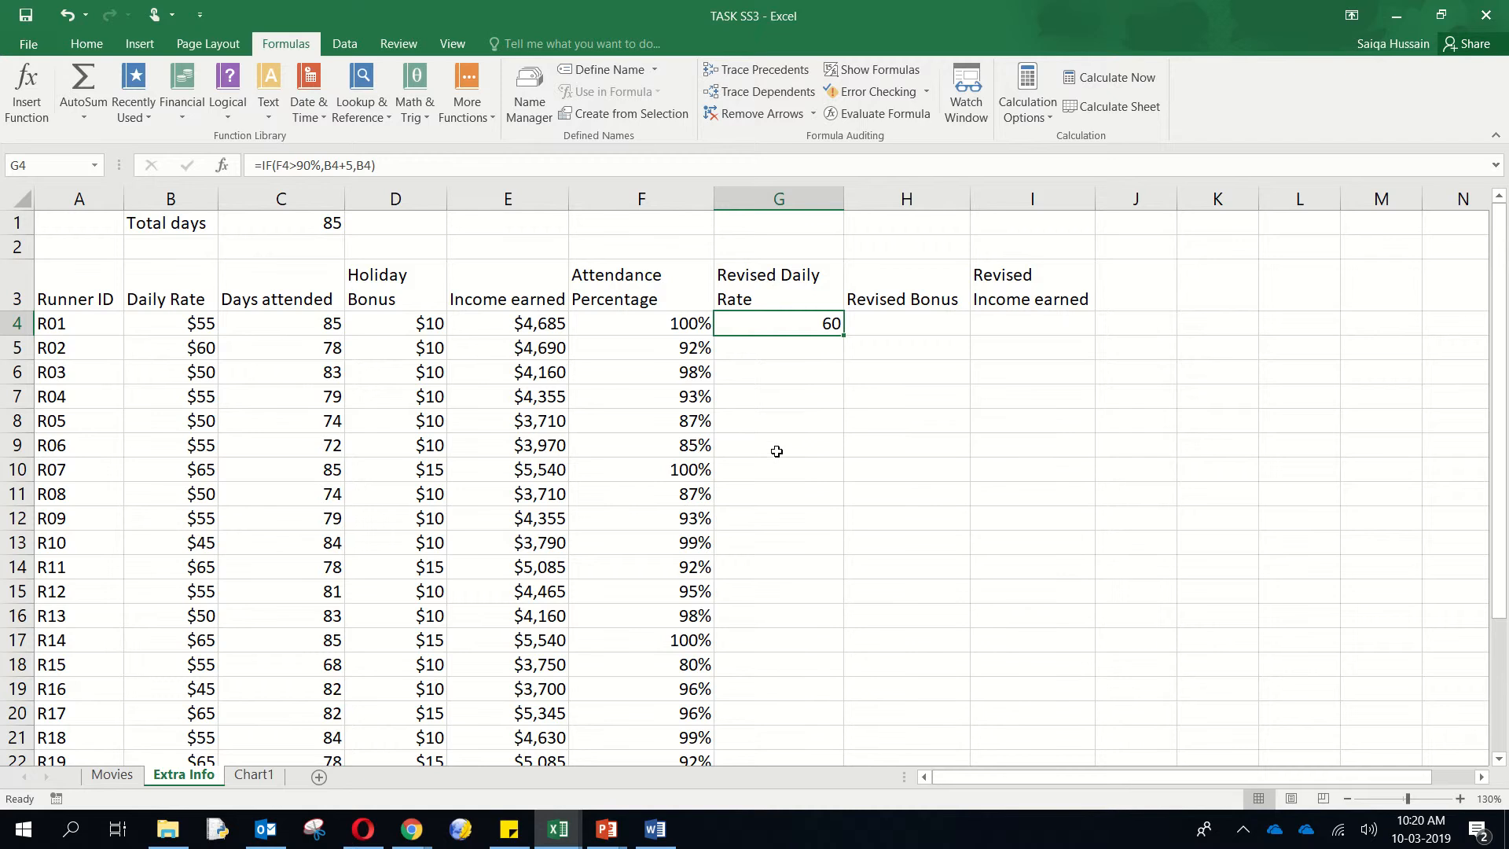
pyautogui.click(812, 345)
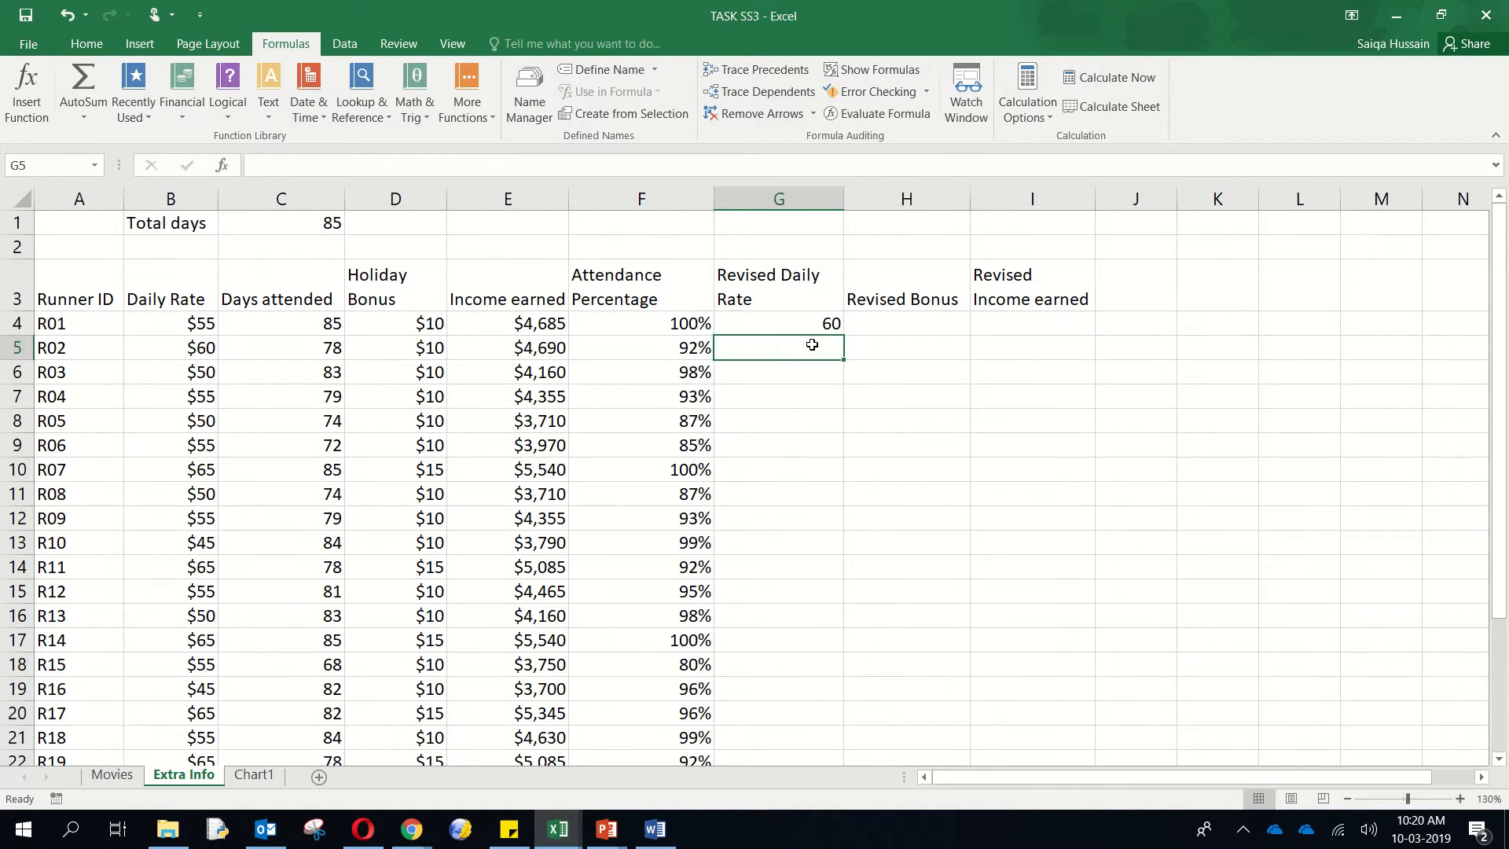
pyautogui.click(815, 323)
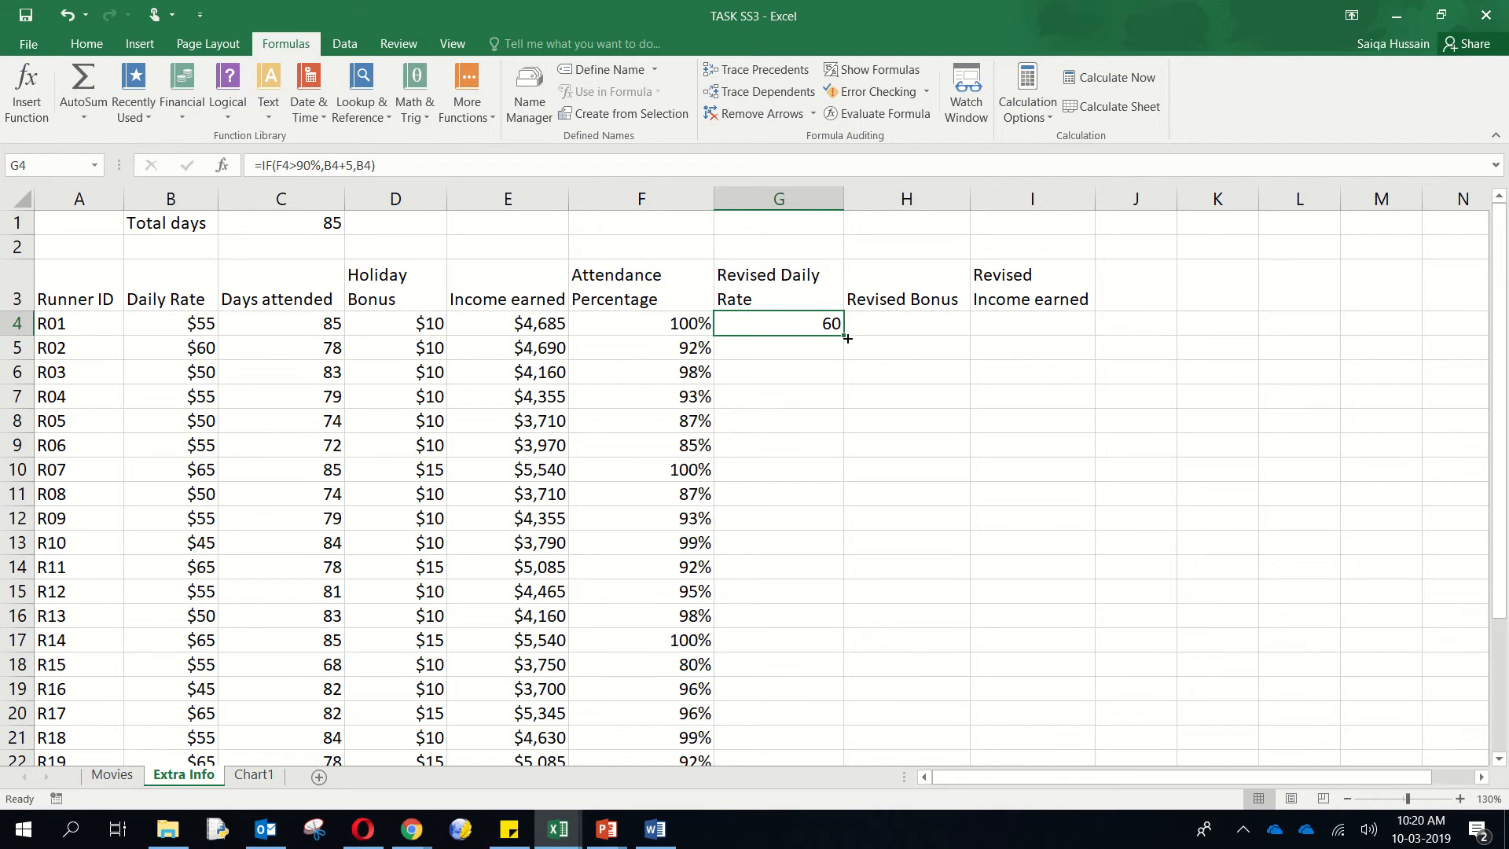
pyautogui.moveTo(844, 336); pyautogui.dragTo(799, 714)
pyautogui.scroll(2, 839, 653)
pyautogui.click(825, 353)
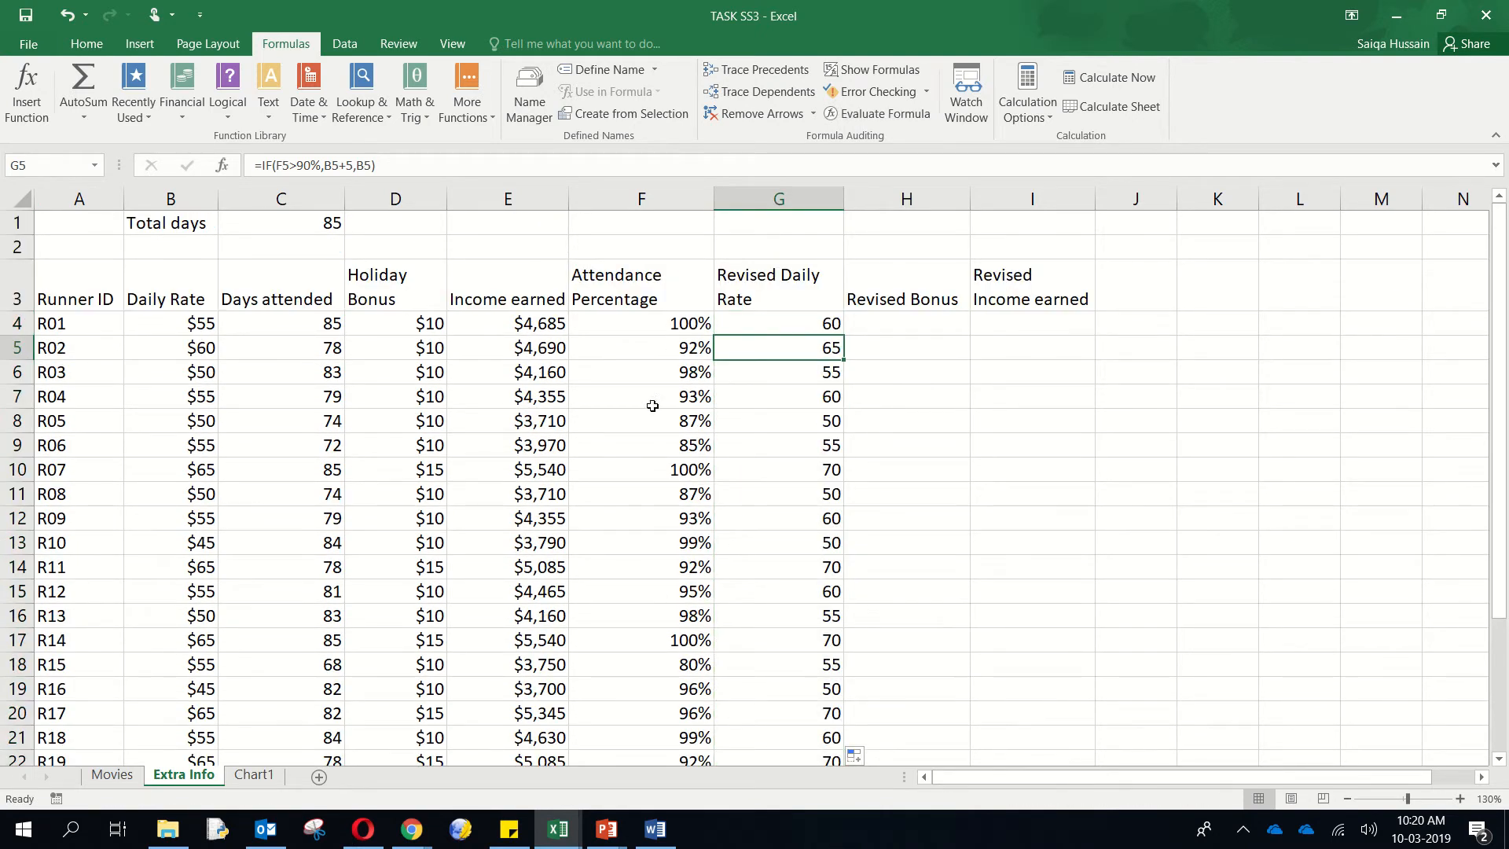
pyautogui.click(17, 445)
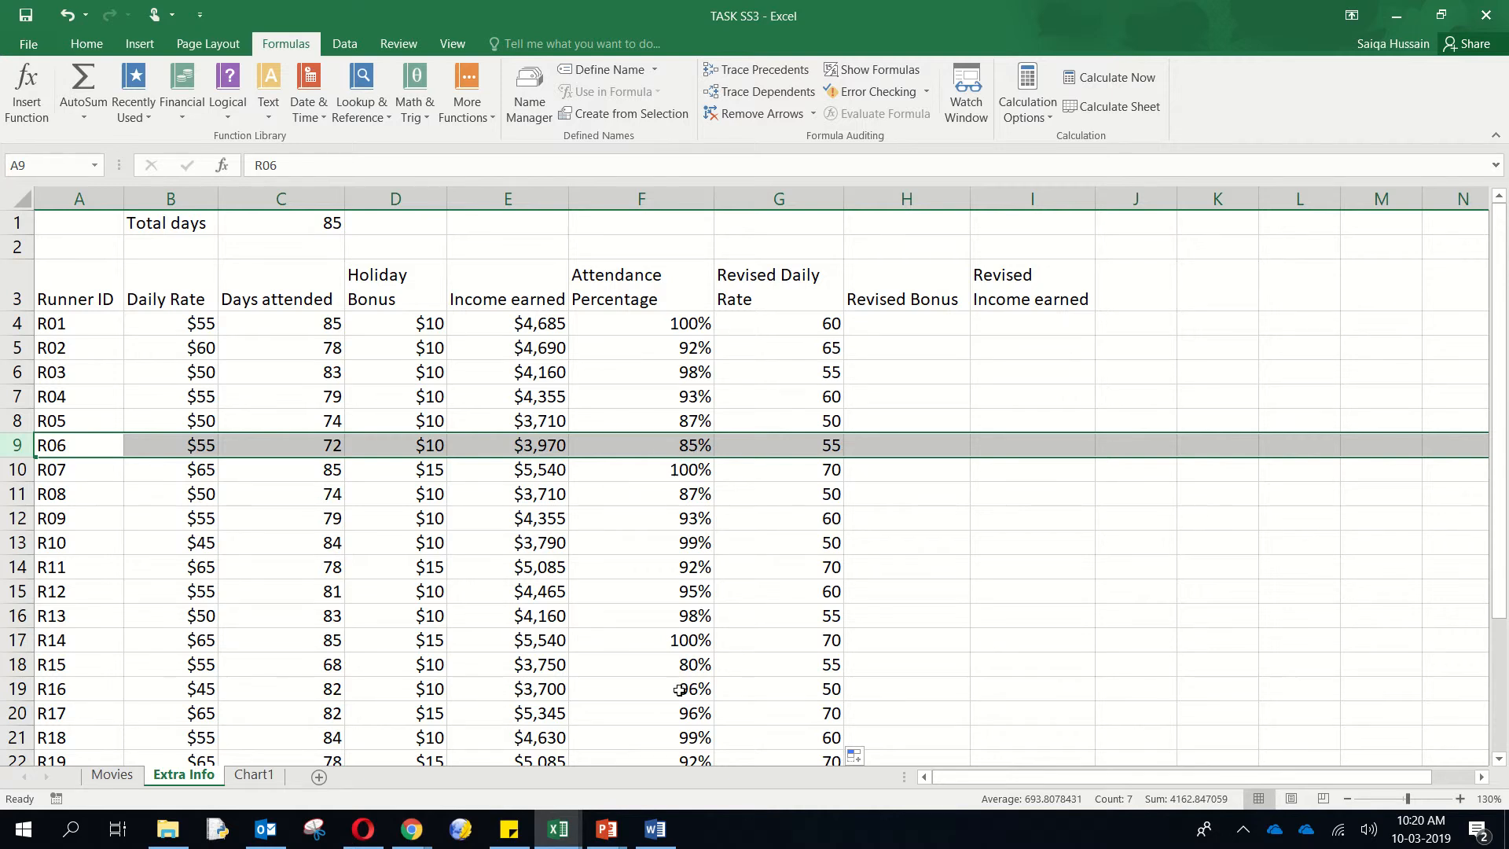
# - Check runner R13's attendance percentage against the revised daily rate in row 16
pyautogui.click(681, 617)
pyautogui.click(17, 615)
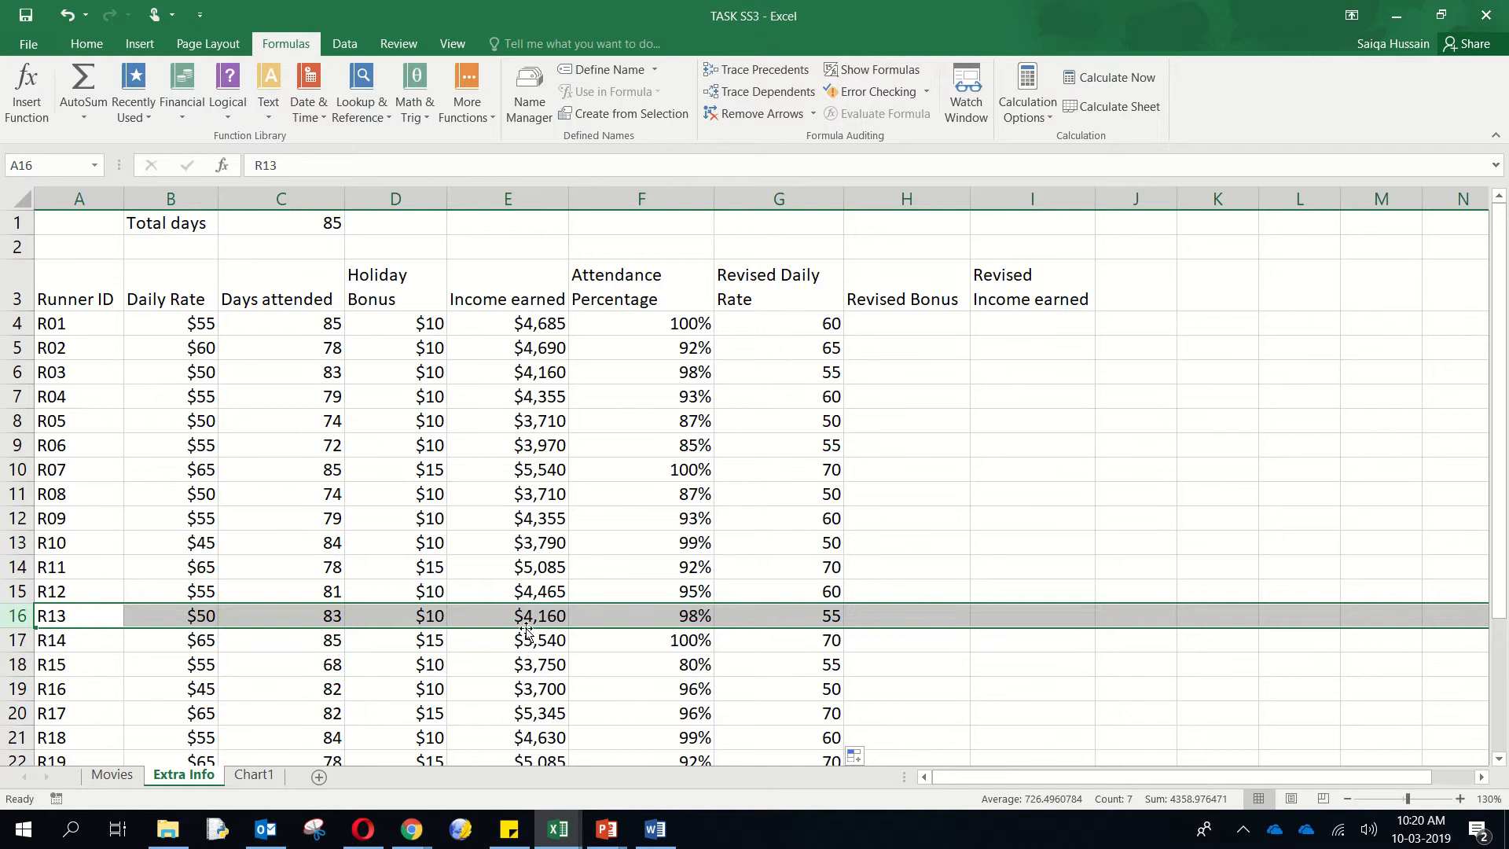
pyautogui.click(789, 617)
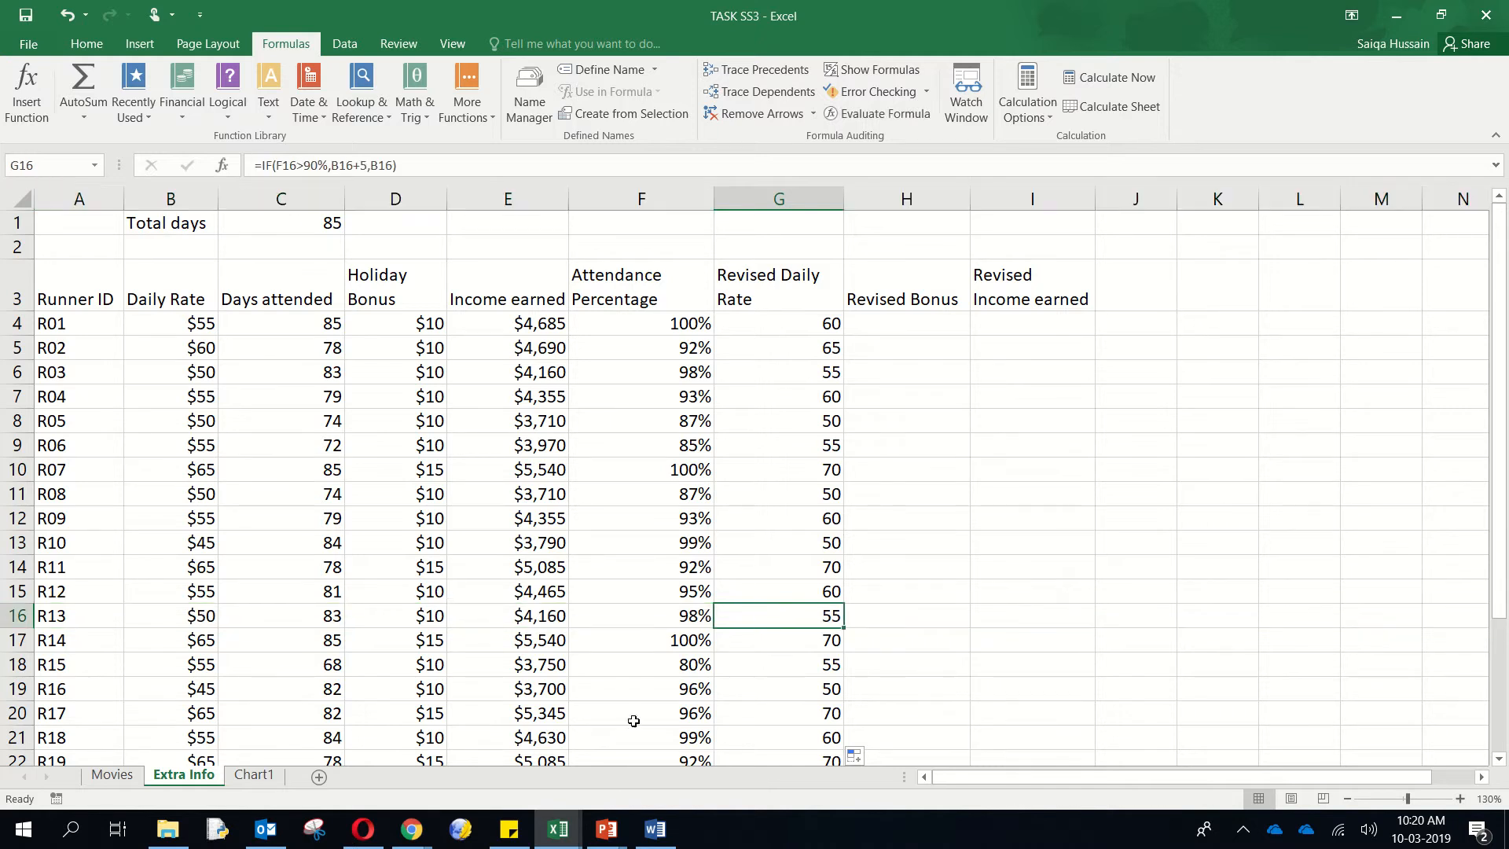
# - Switch to the PowerPoint task slide, review the Revised Daily Rate and Revised Bonus items, and return to the Excel workbook
pyautogui.moveTo(606, 829)
pyautogui.click(703, 753)
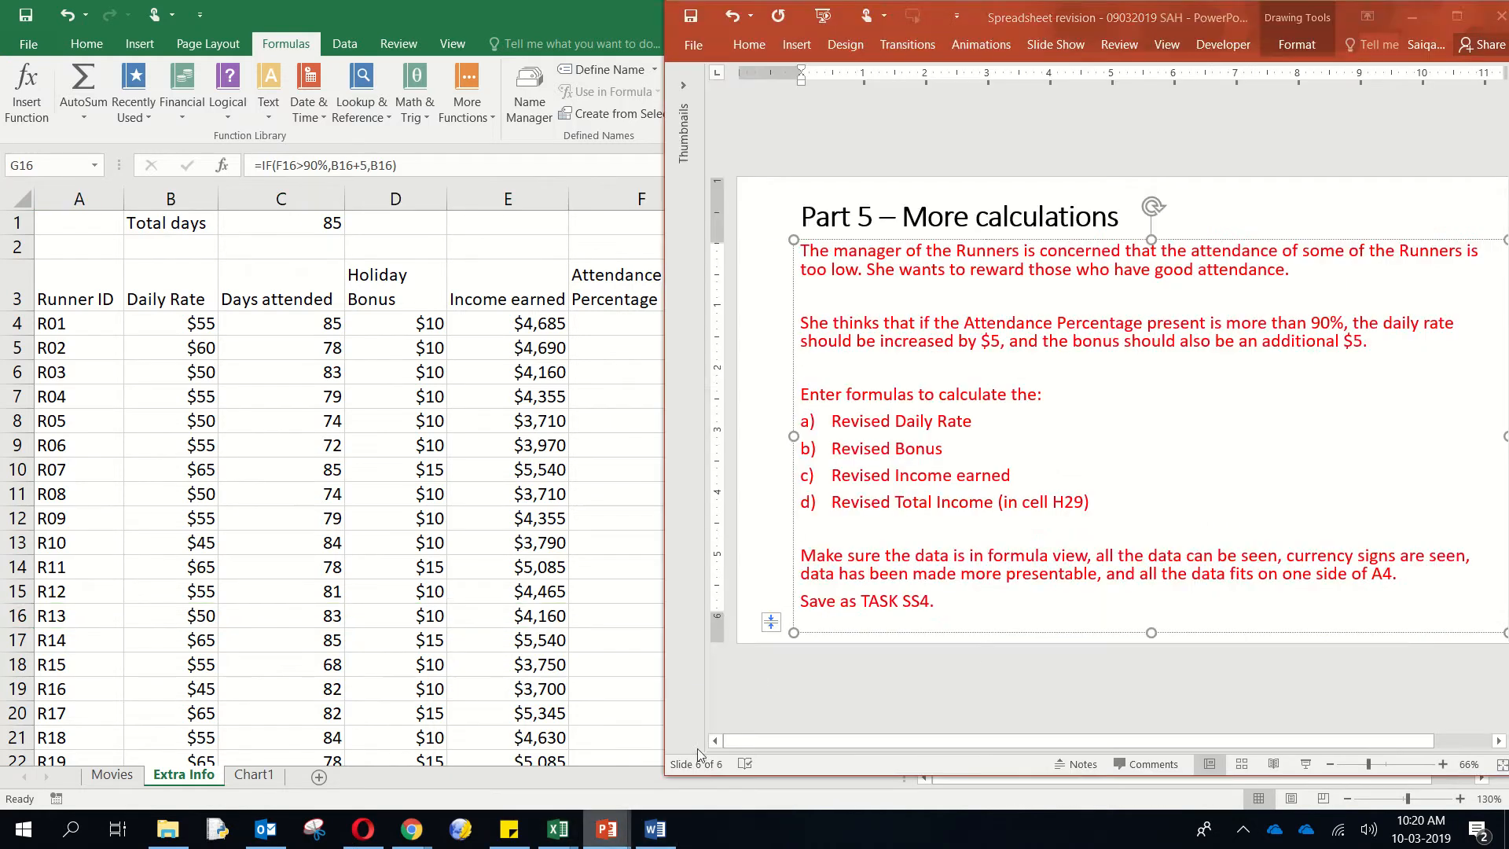
pyautogui.click(1243, 469)
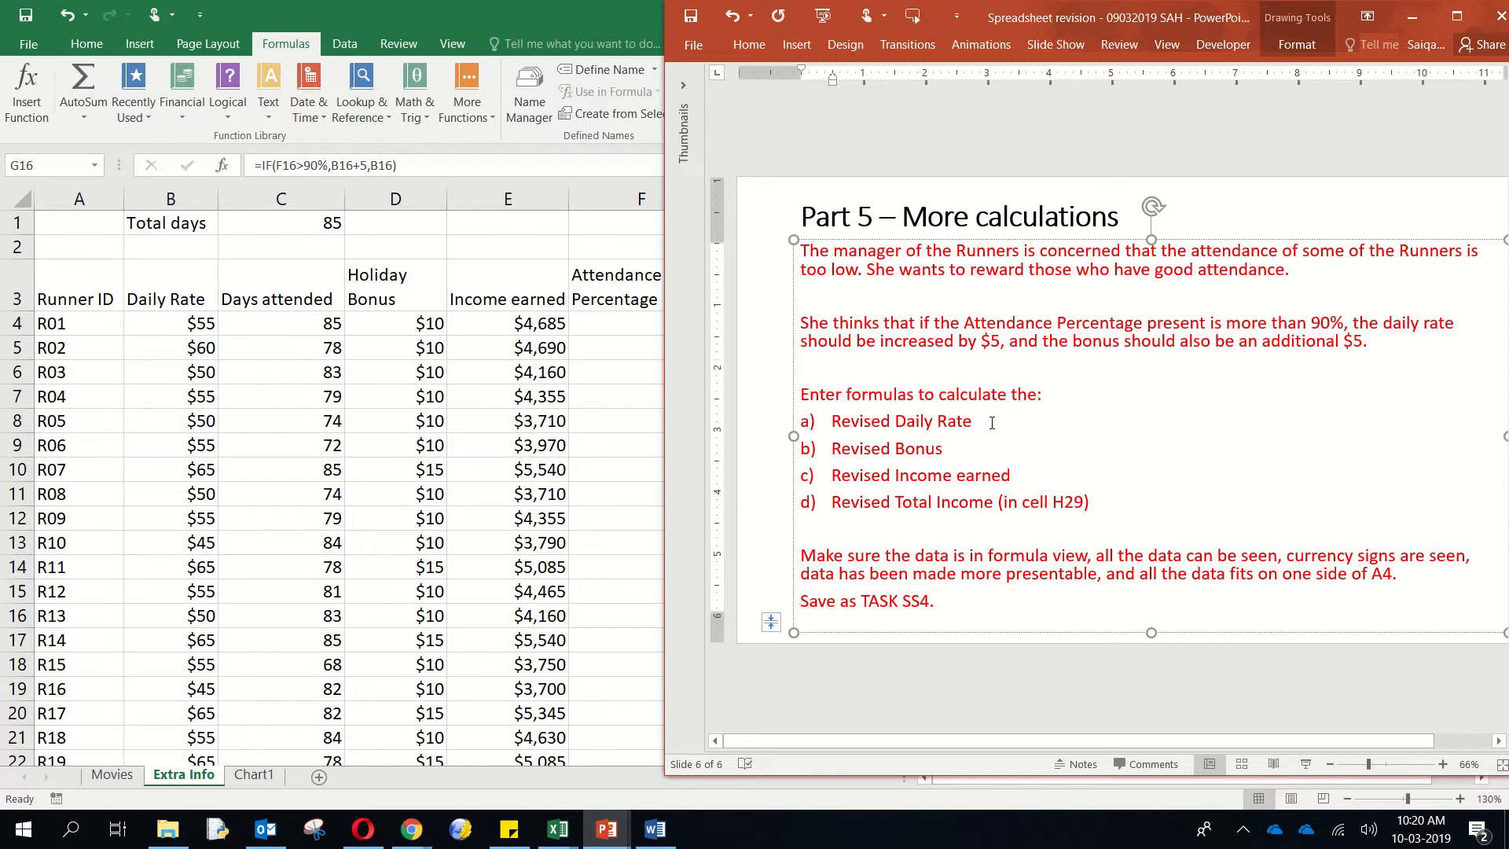
pyautogui.moveTo(992, 422); pyautogui.dragTo(812, 417)
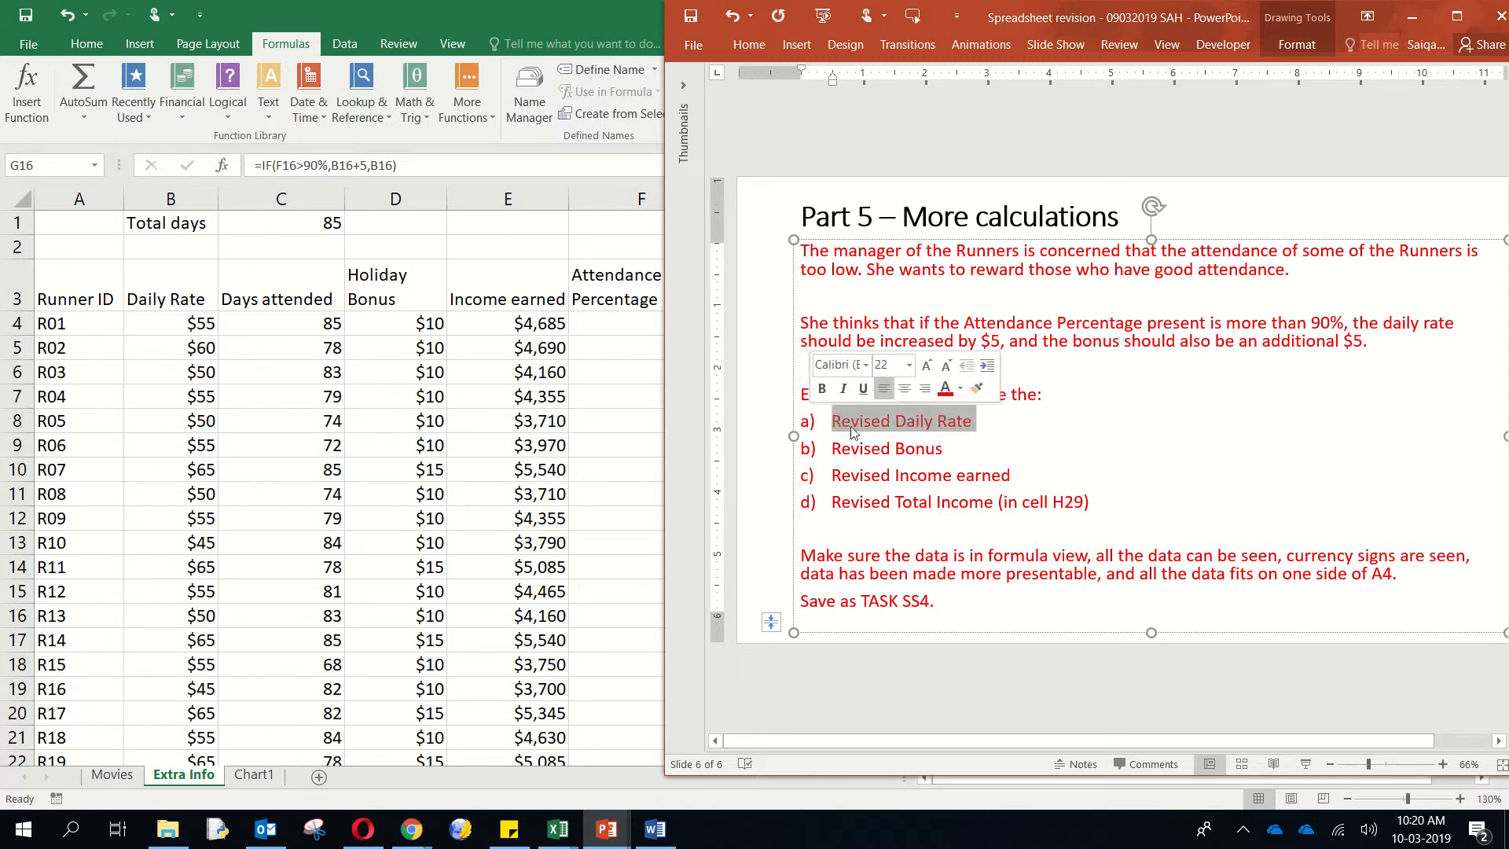
pyautogui.moveTo(945, 449); pyautogui.dragTo(841, 445)
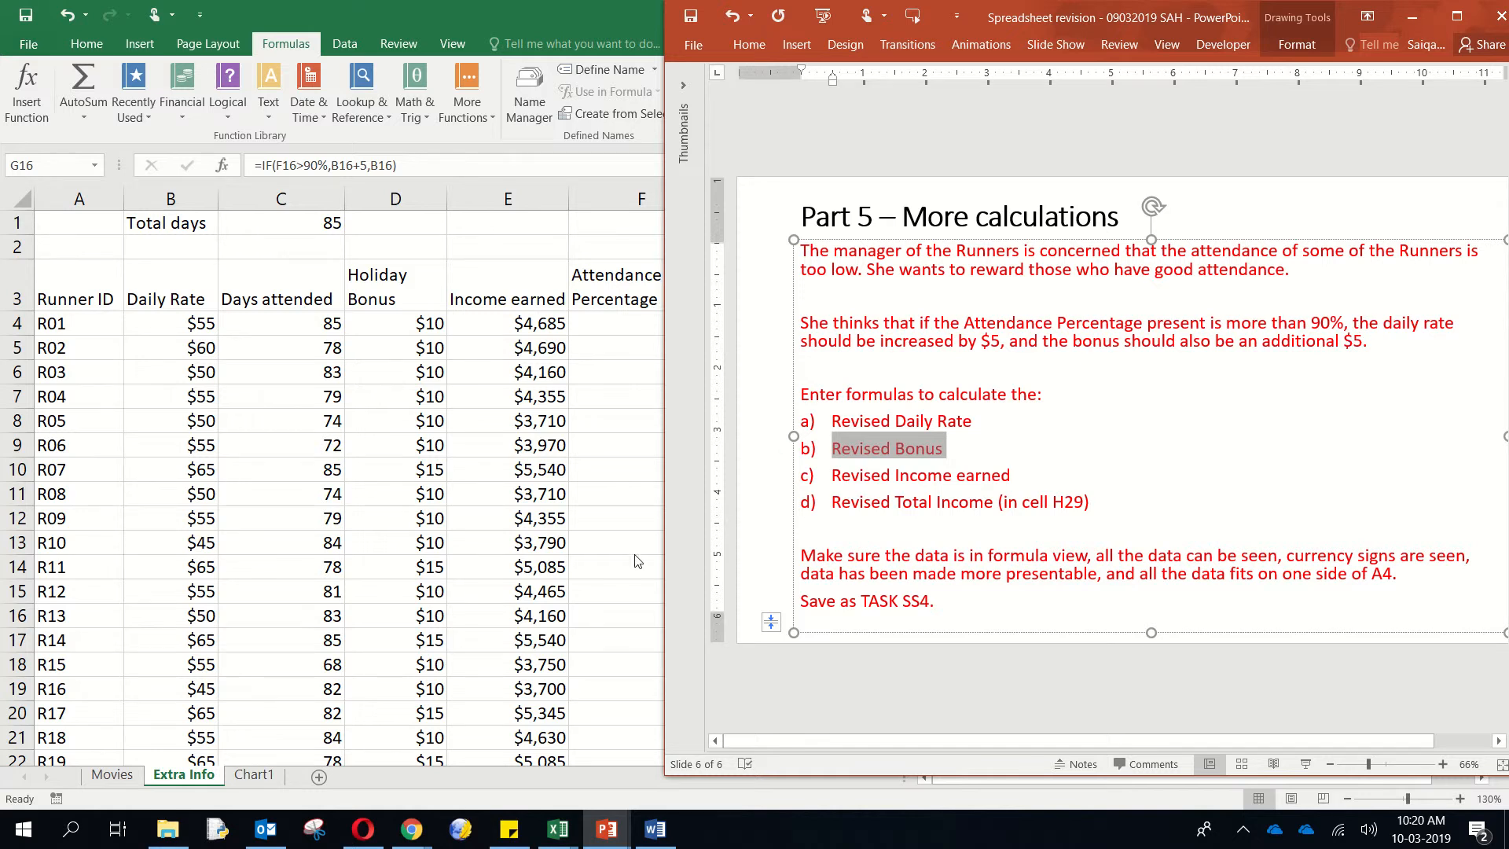
pyautogui.click(607, 552)
pyautogui.click(900, 321)
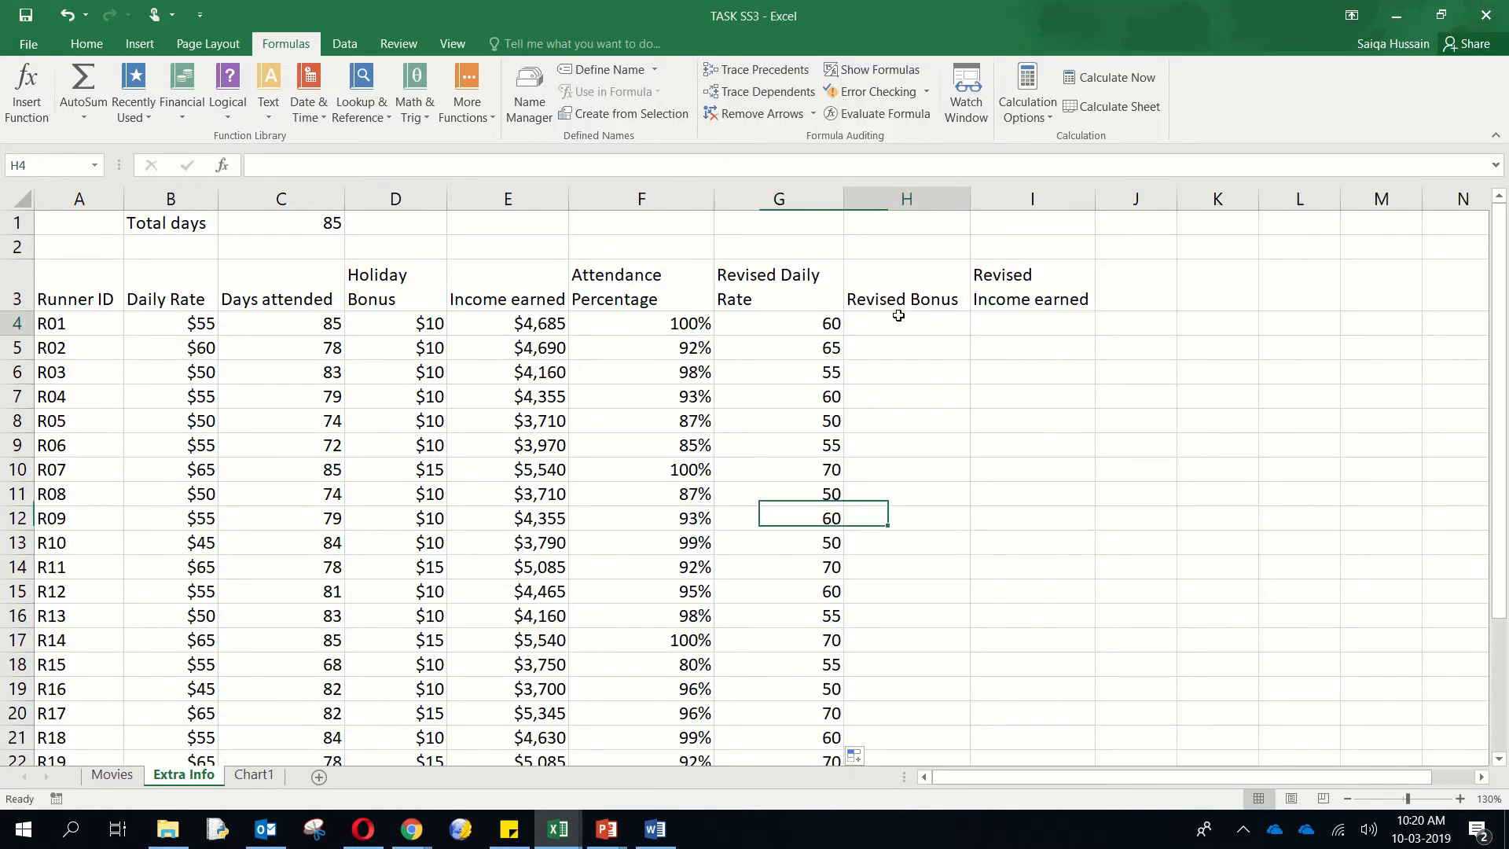
pyautogui.write('=')
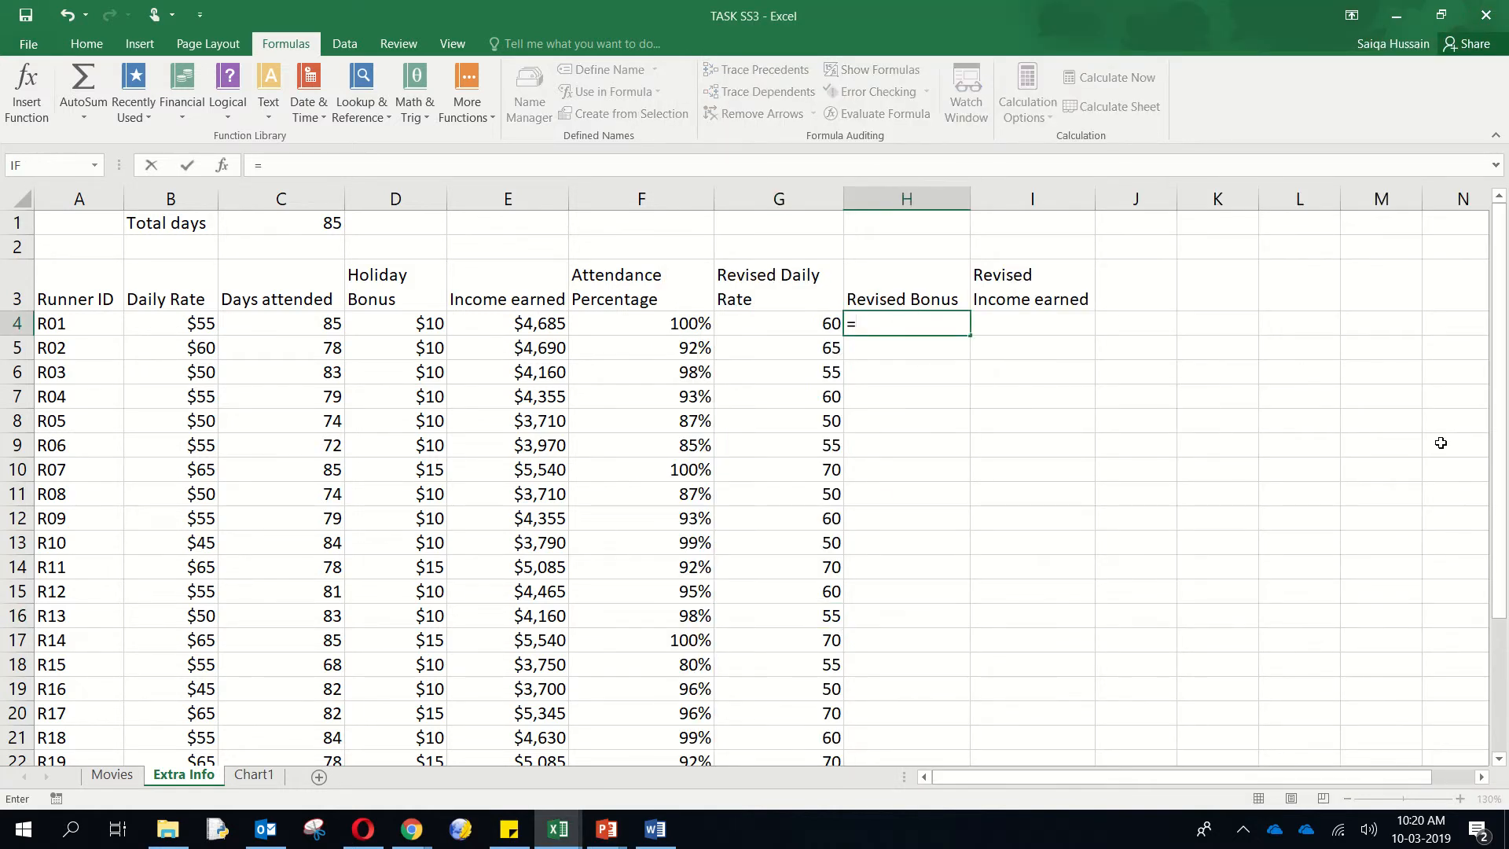
pyautogui.click(1032, 543)
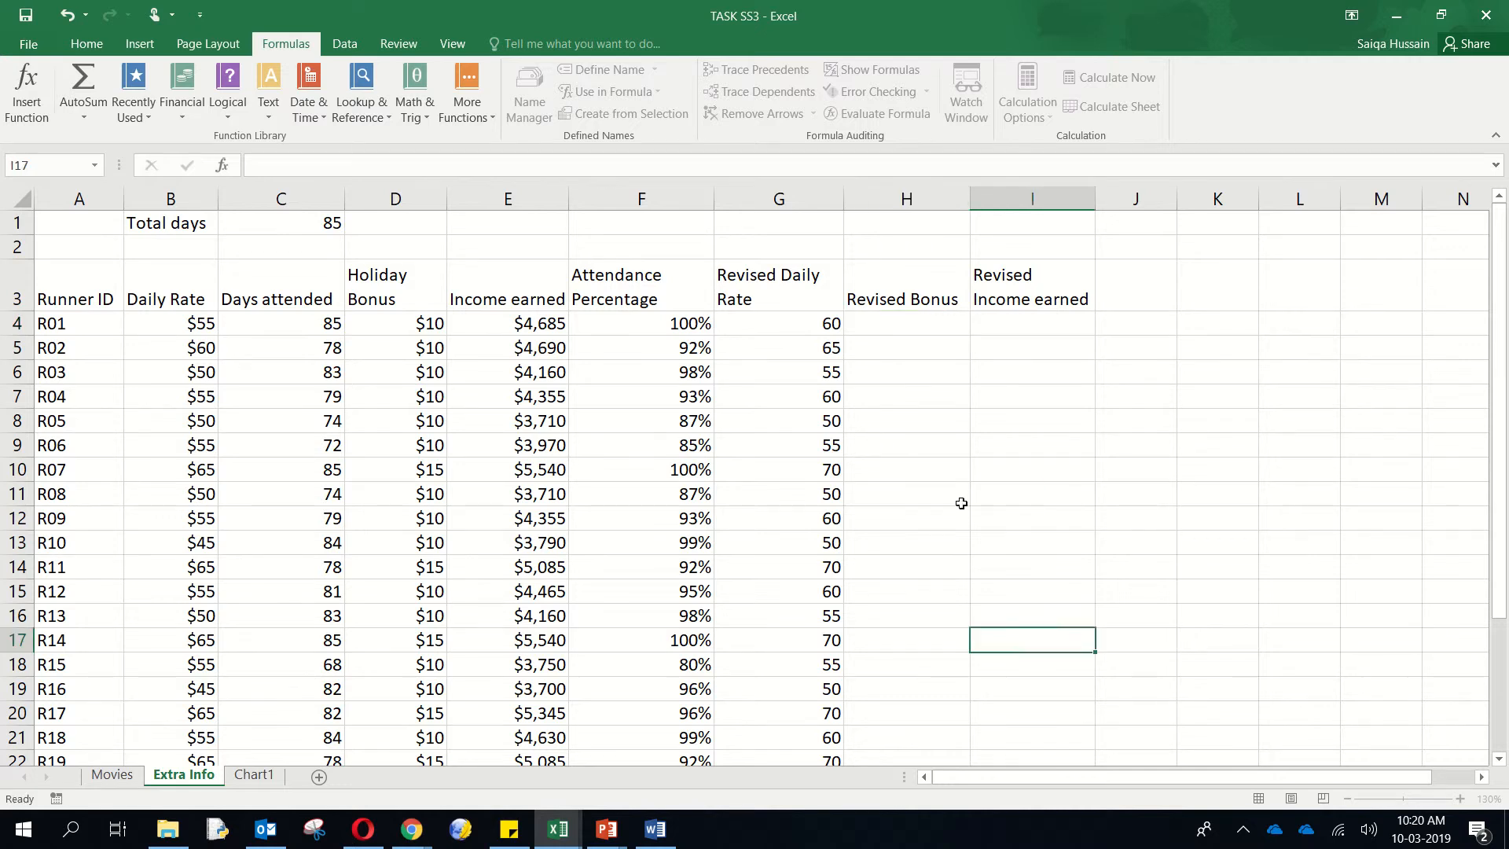
# - Start an IF function in cell H4 for the revised bonus with the logical test F4>90%
pyautogui.click(896, 323)
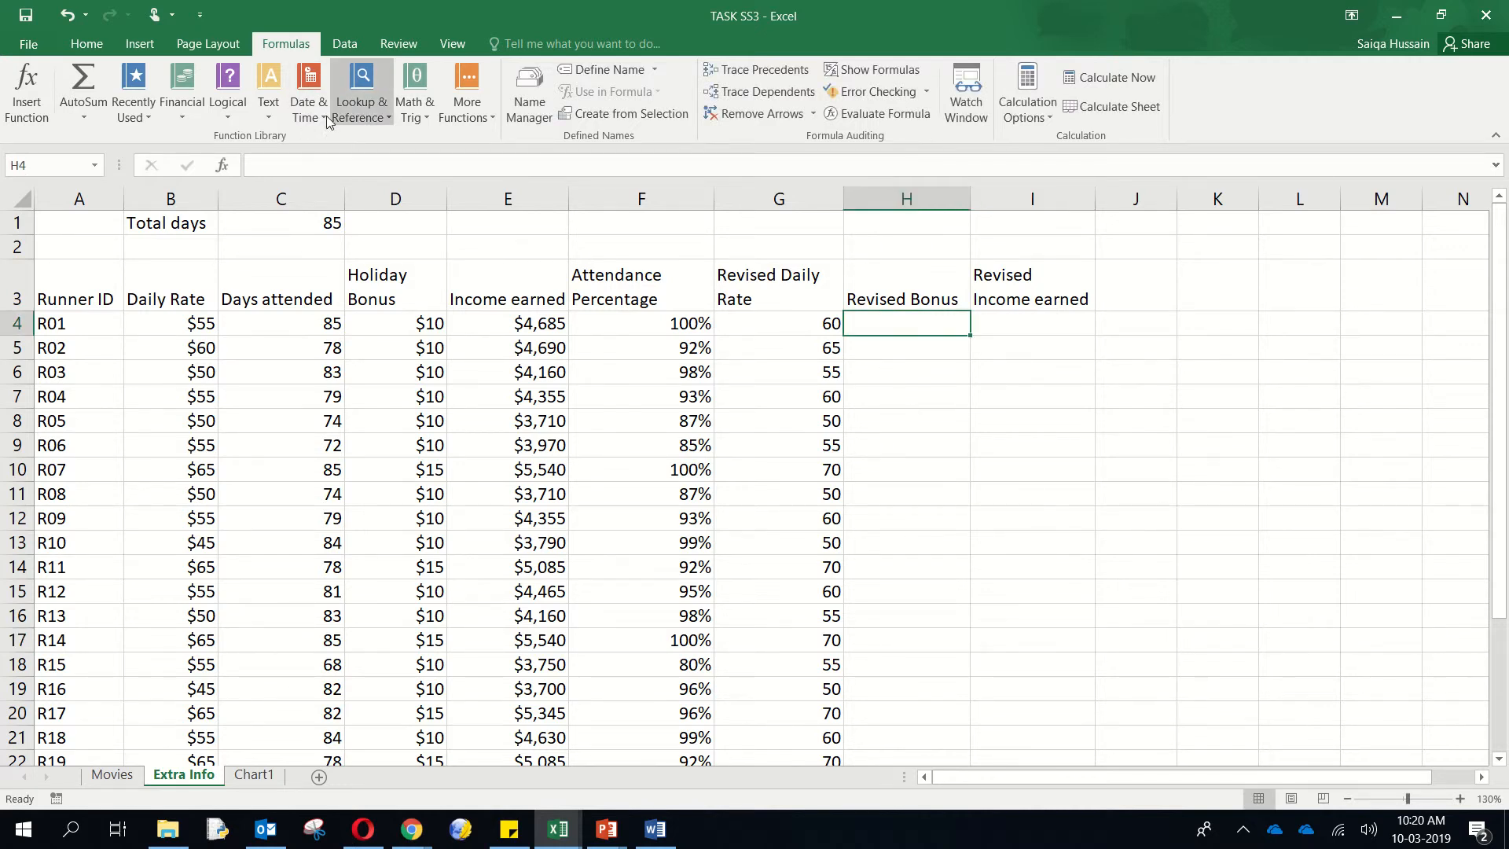
pyautogui.click(219, 116)
pyautogui.click(250, 180)
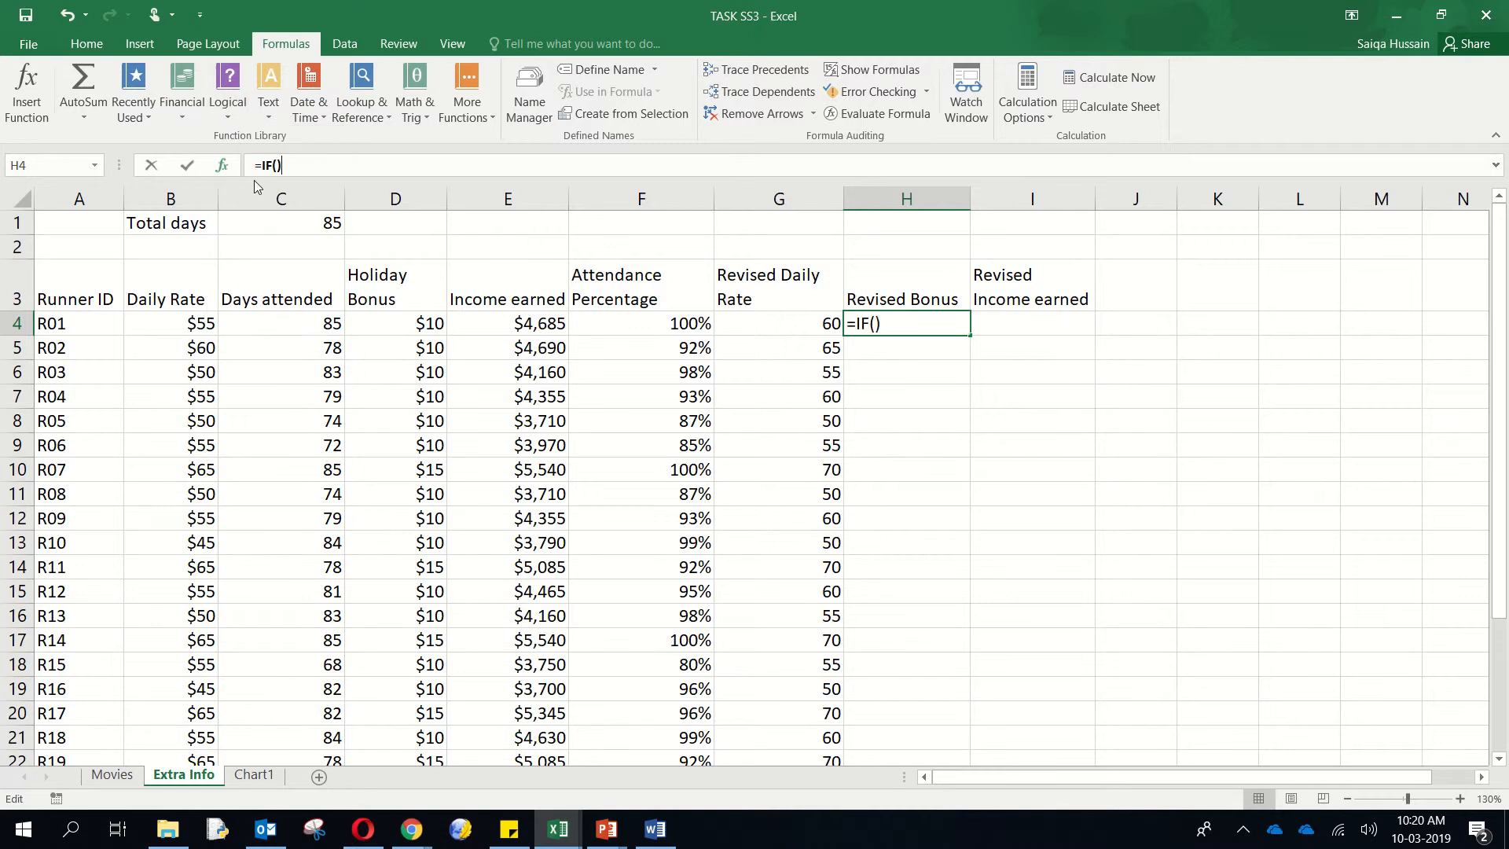
pyautogui.moveTo(601, 203); pyautogui.dragTo(1077, 387)
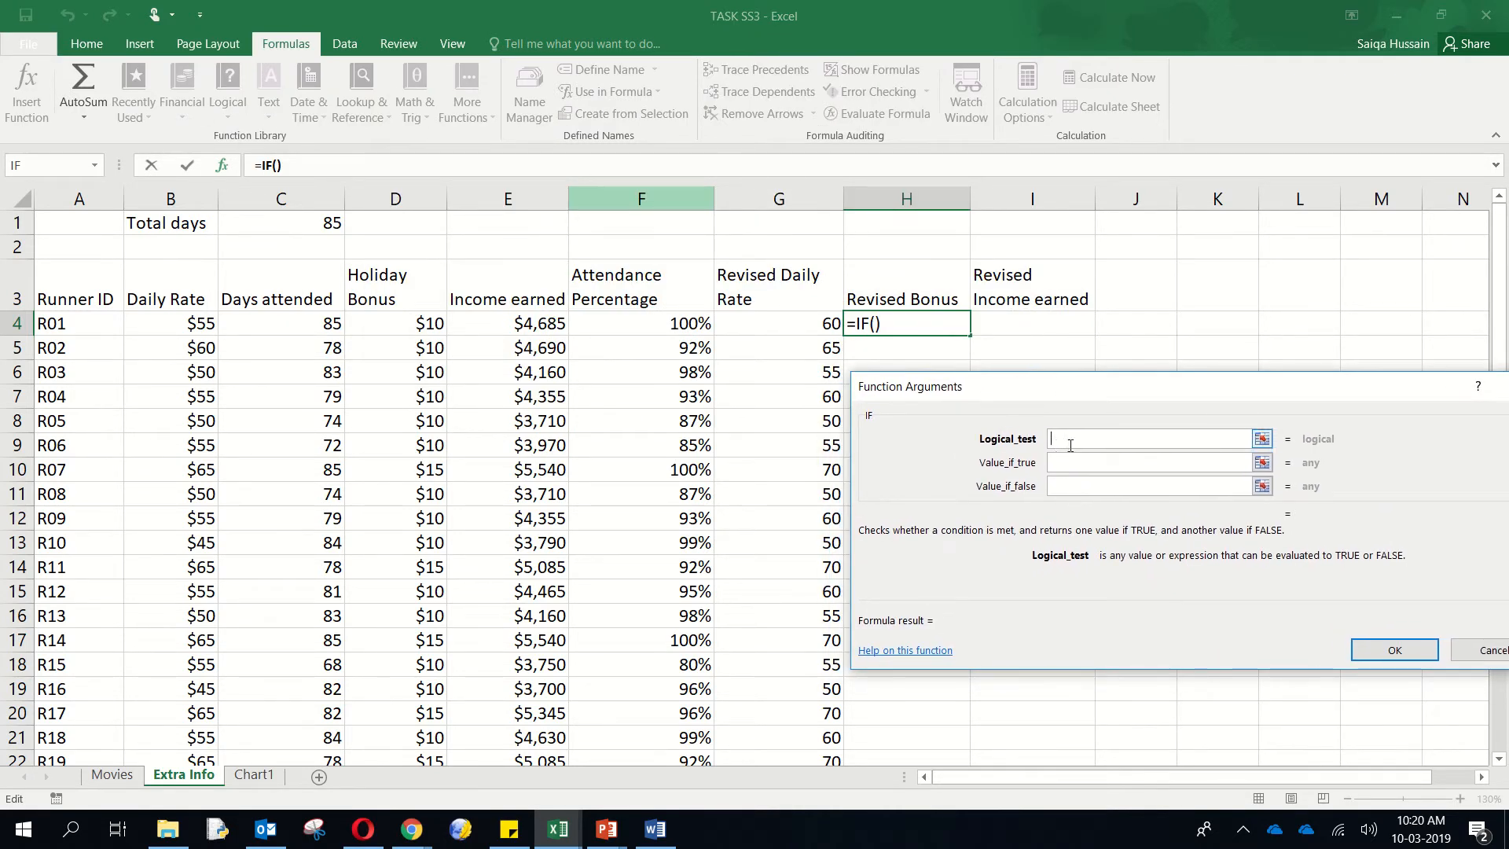
pyautogui.click(655, 327)
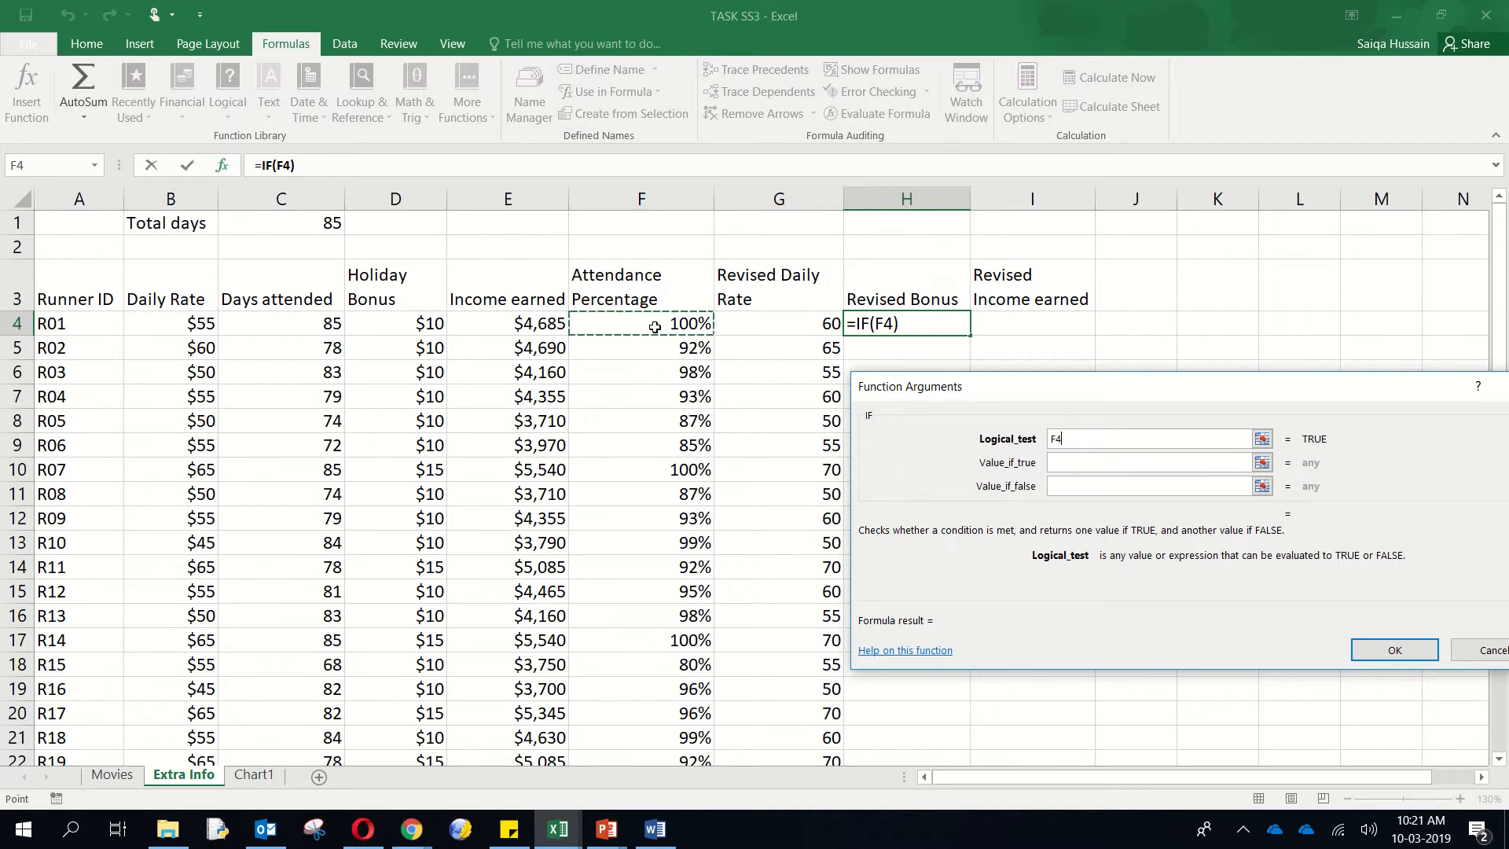
pyautogui.write('>')
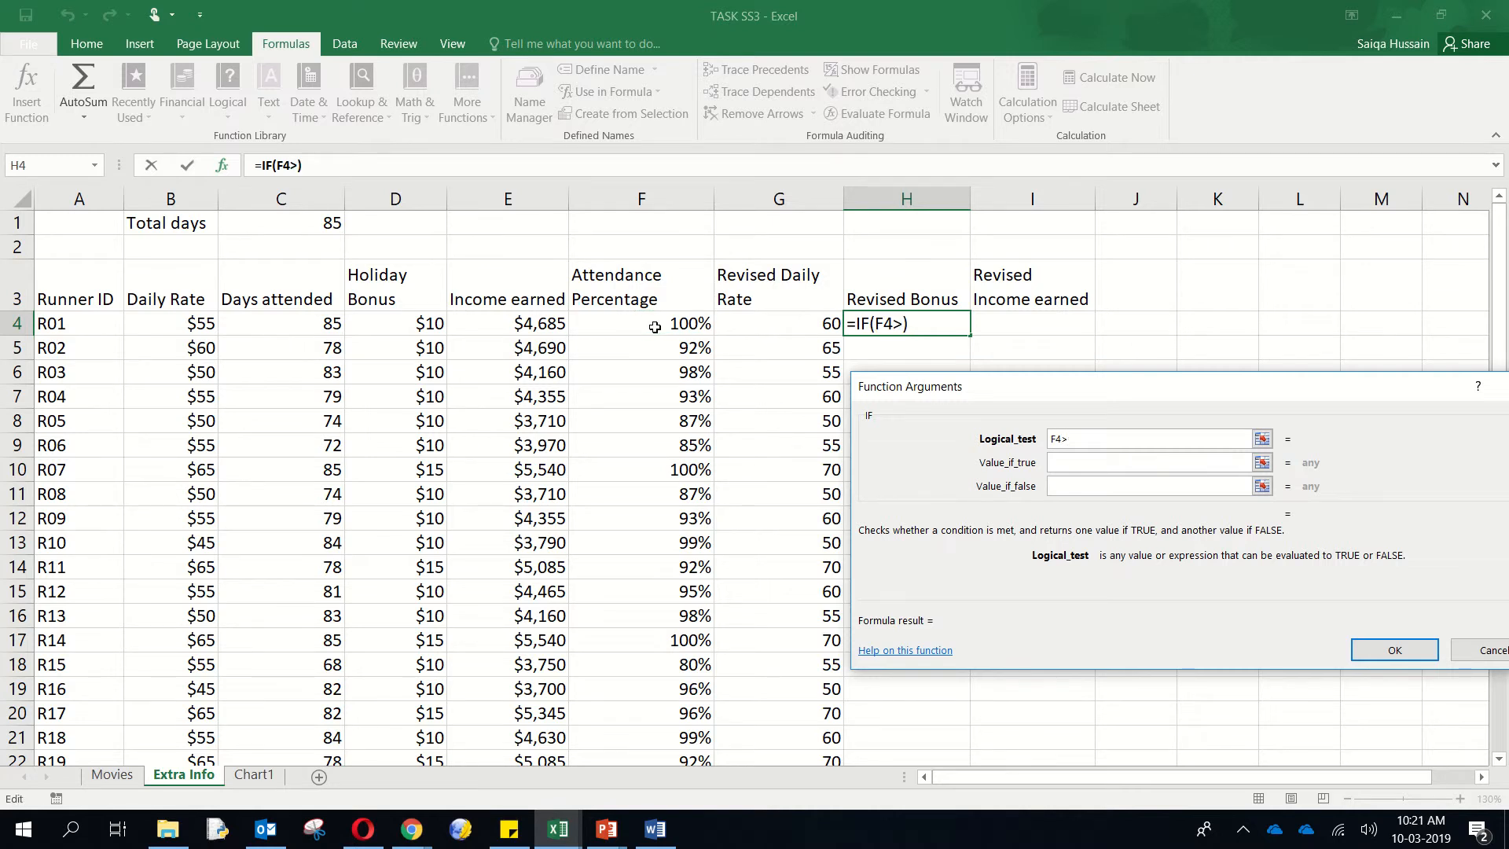
pyautogui.write('90%')
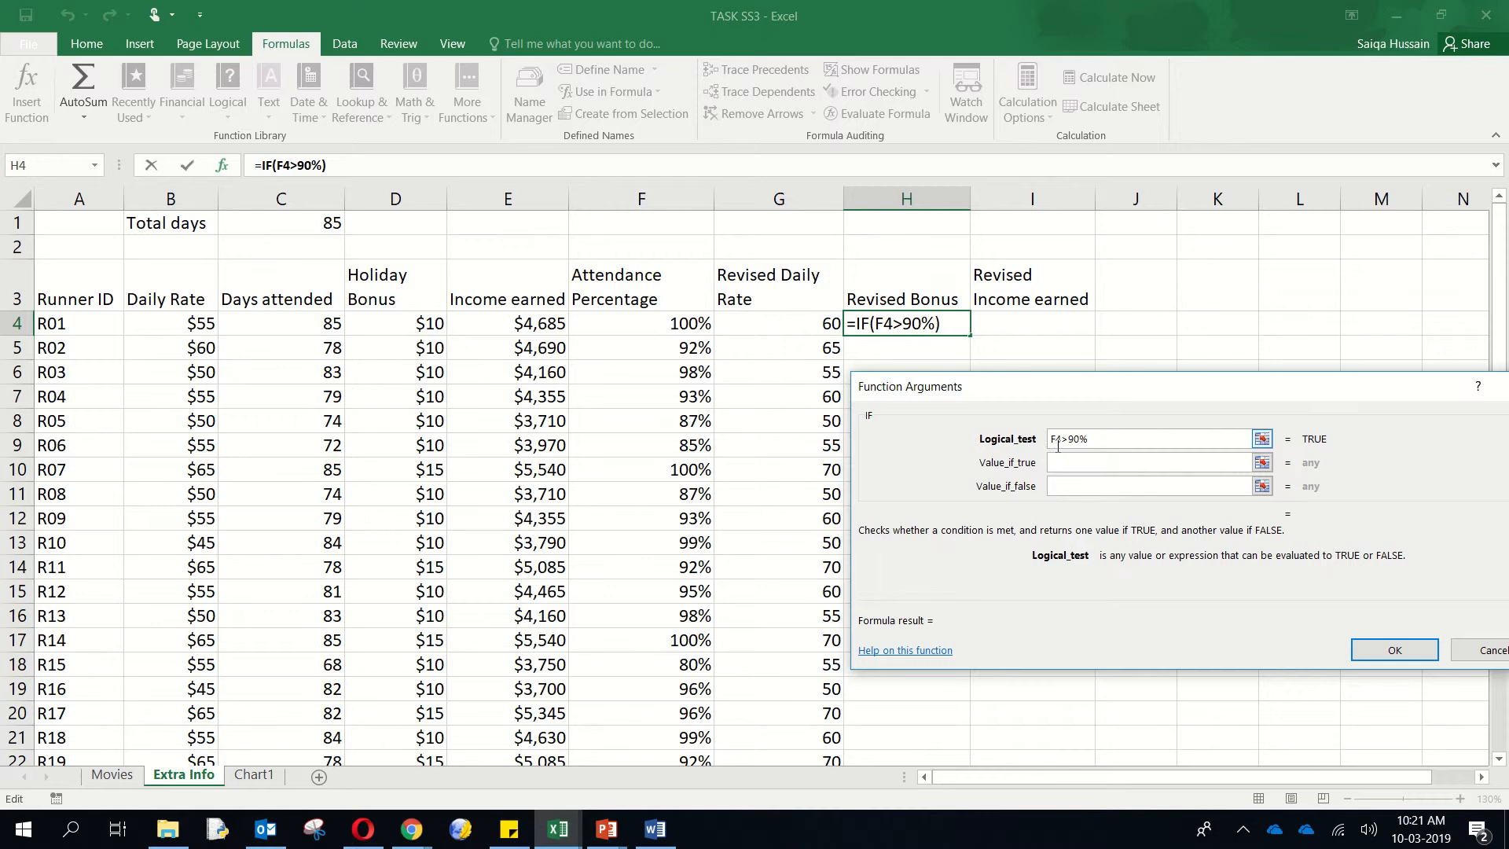
# - Complete the H4 IF function with D4+5 as the true value and D4 as the false value
pyautogui.click(1096, 462)
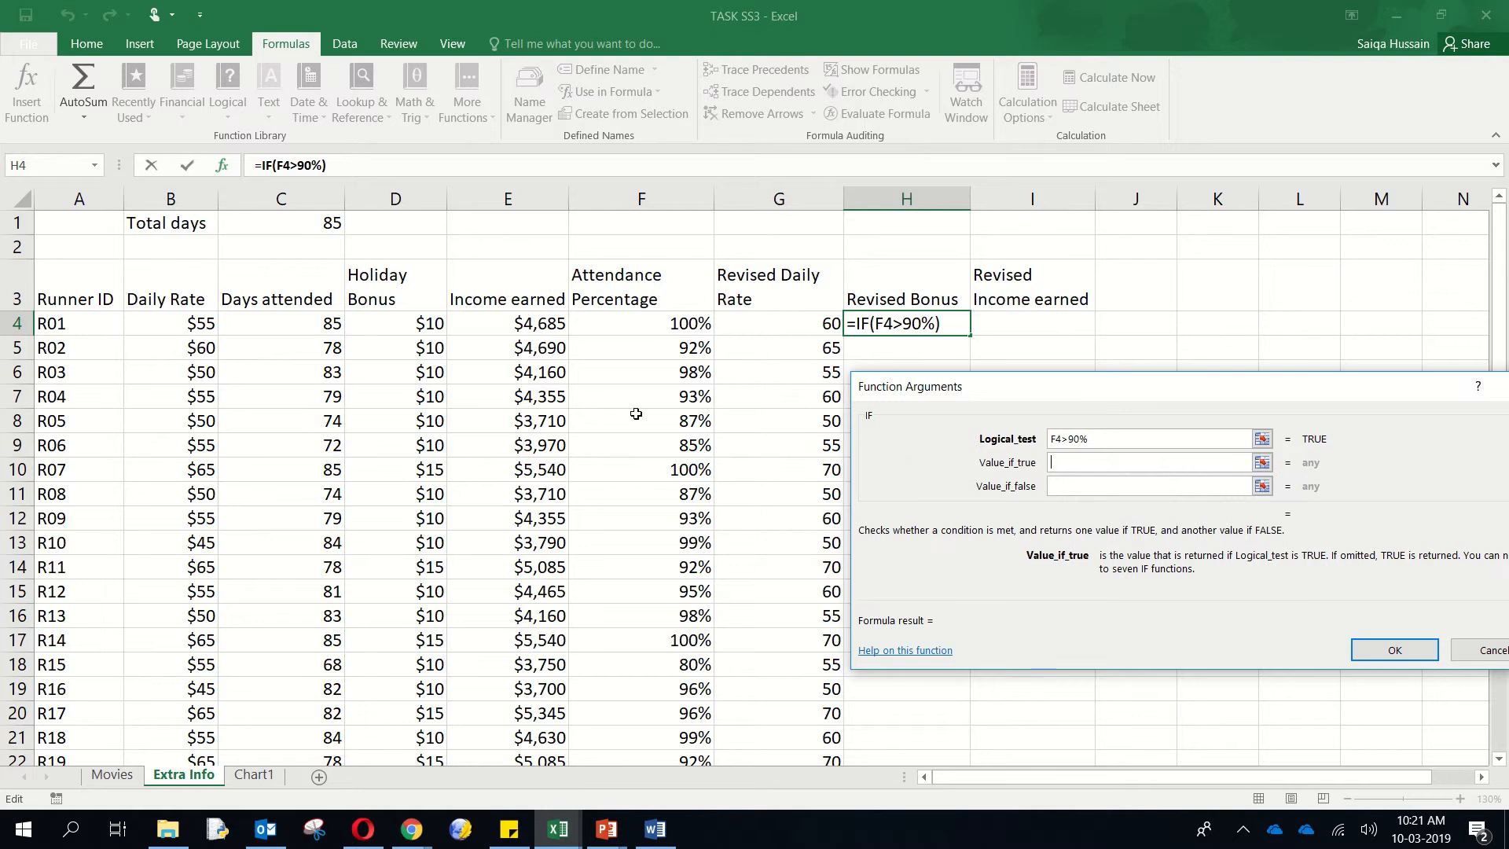
pyautogui.click(401, 325)
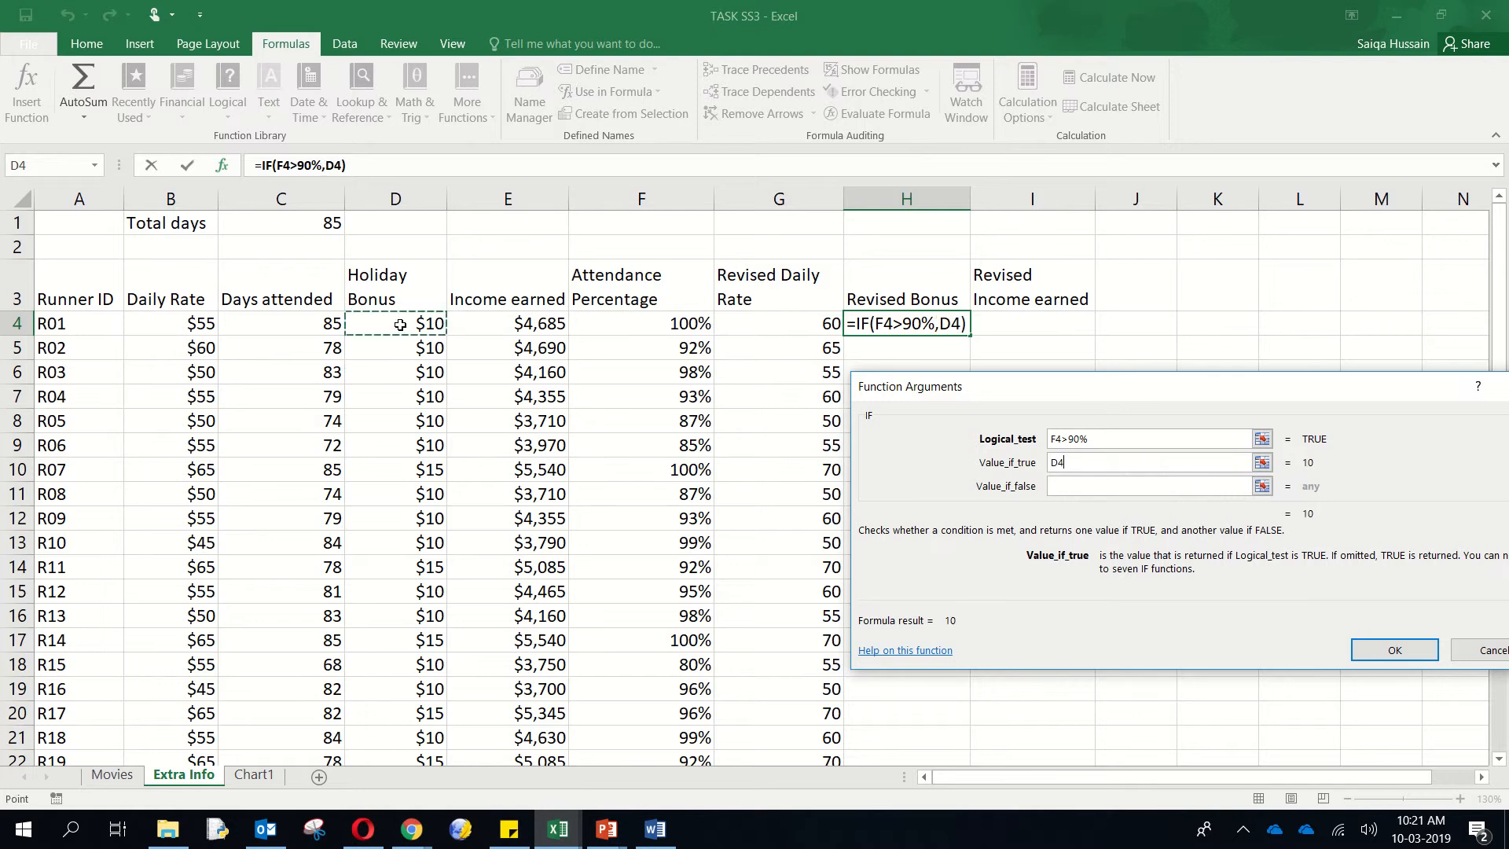
pyautogui.write('+5')
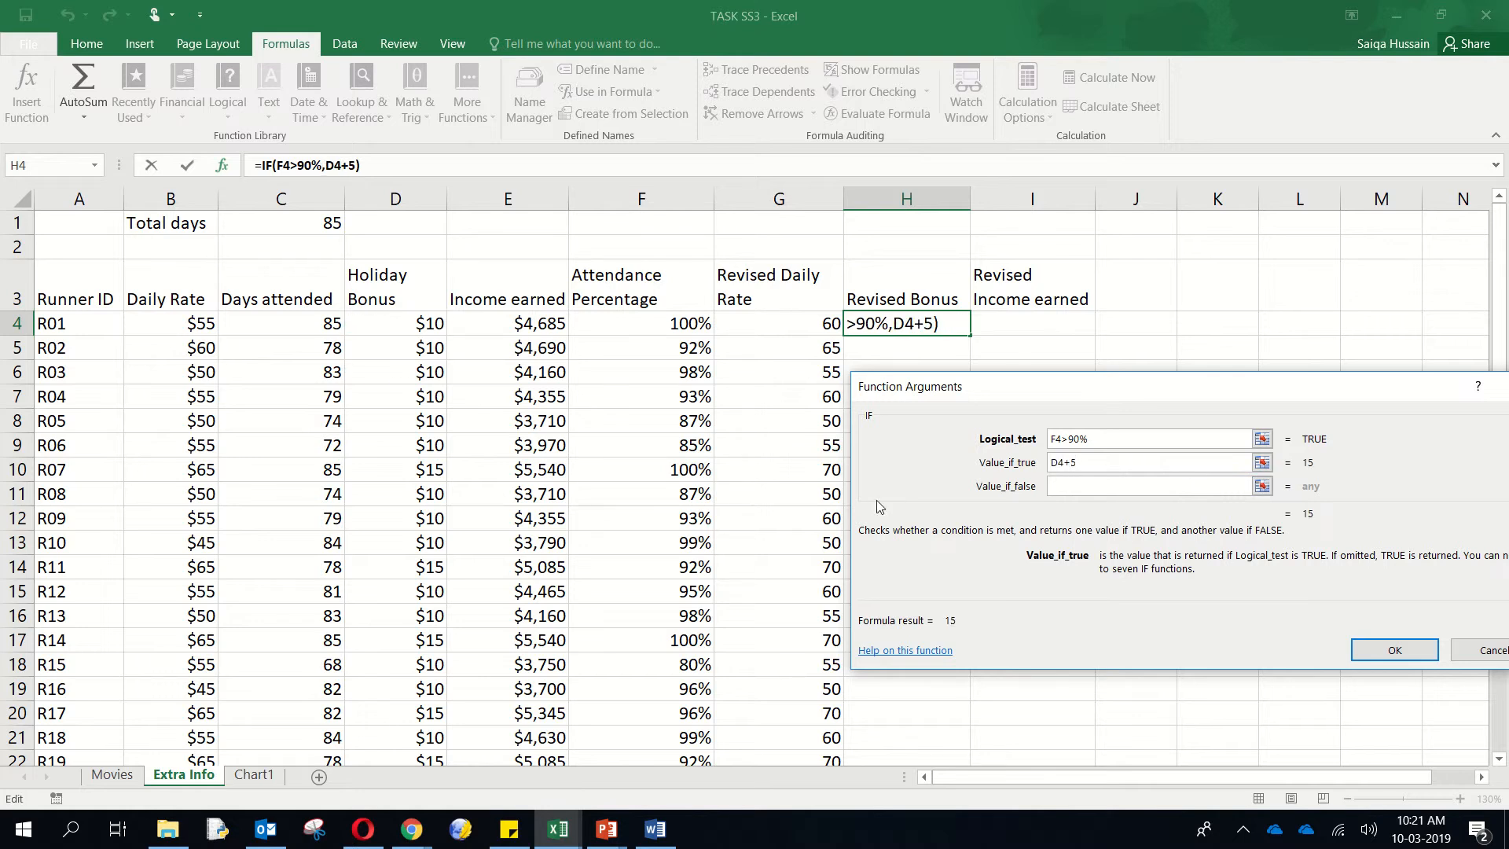
pyautogui.click(1106, 487)
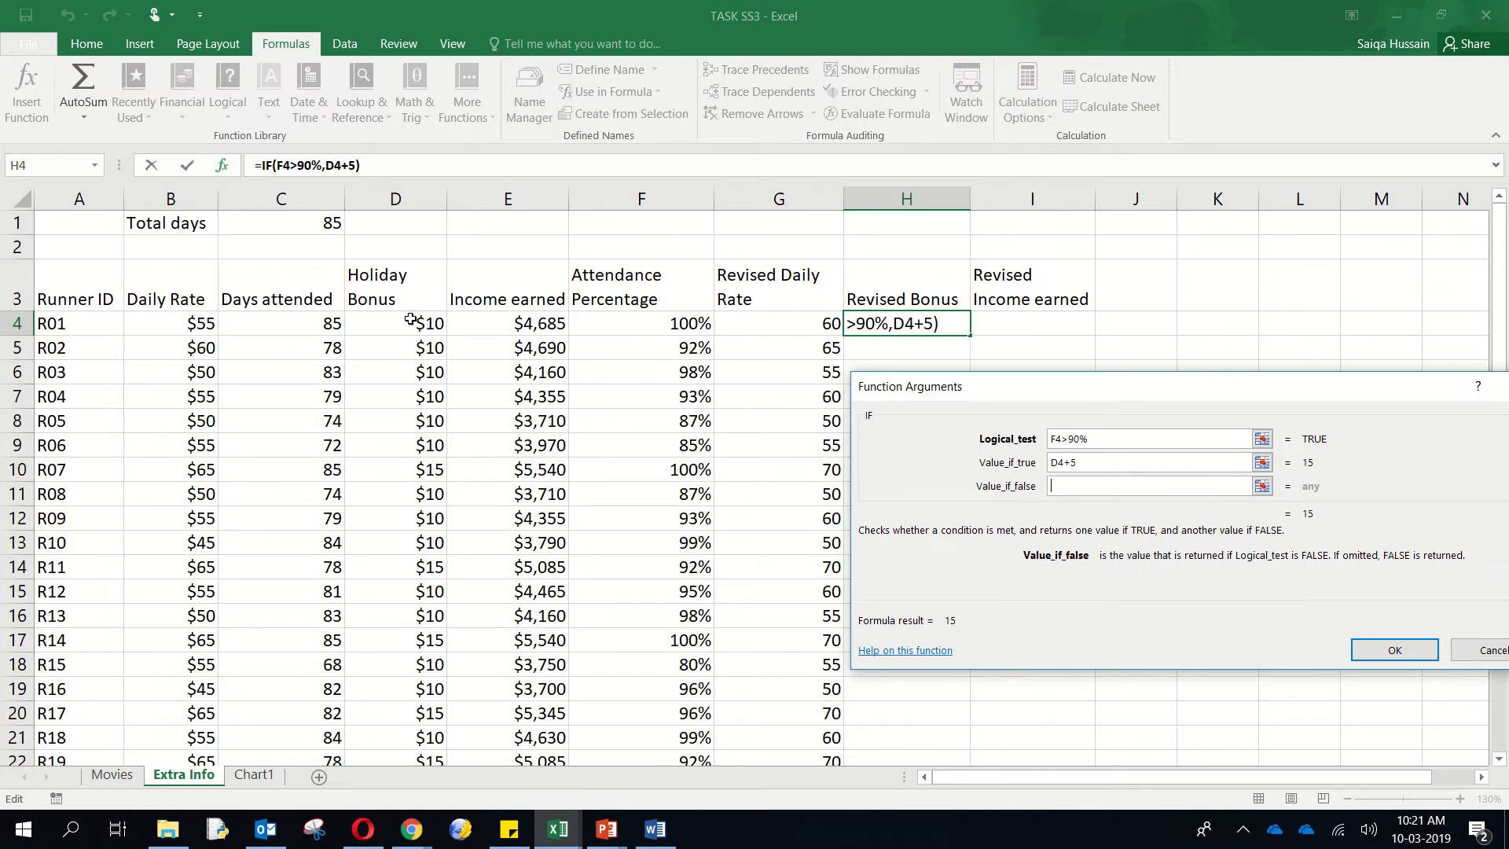
pyautogui.click(383, 323)
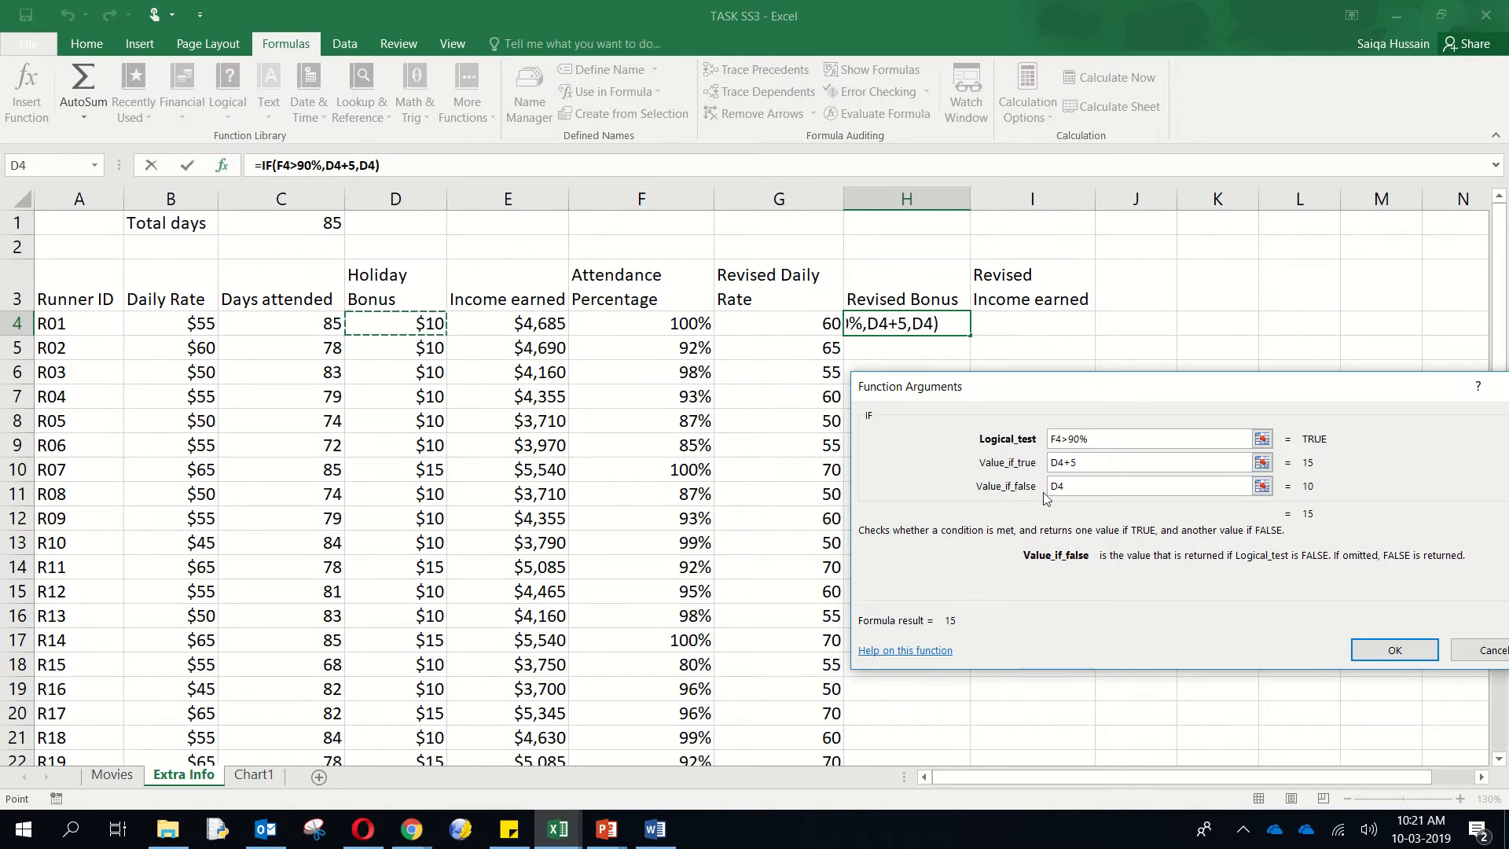
pyautogui.press('Return')
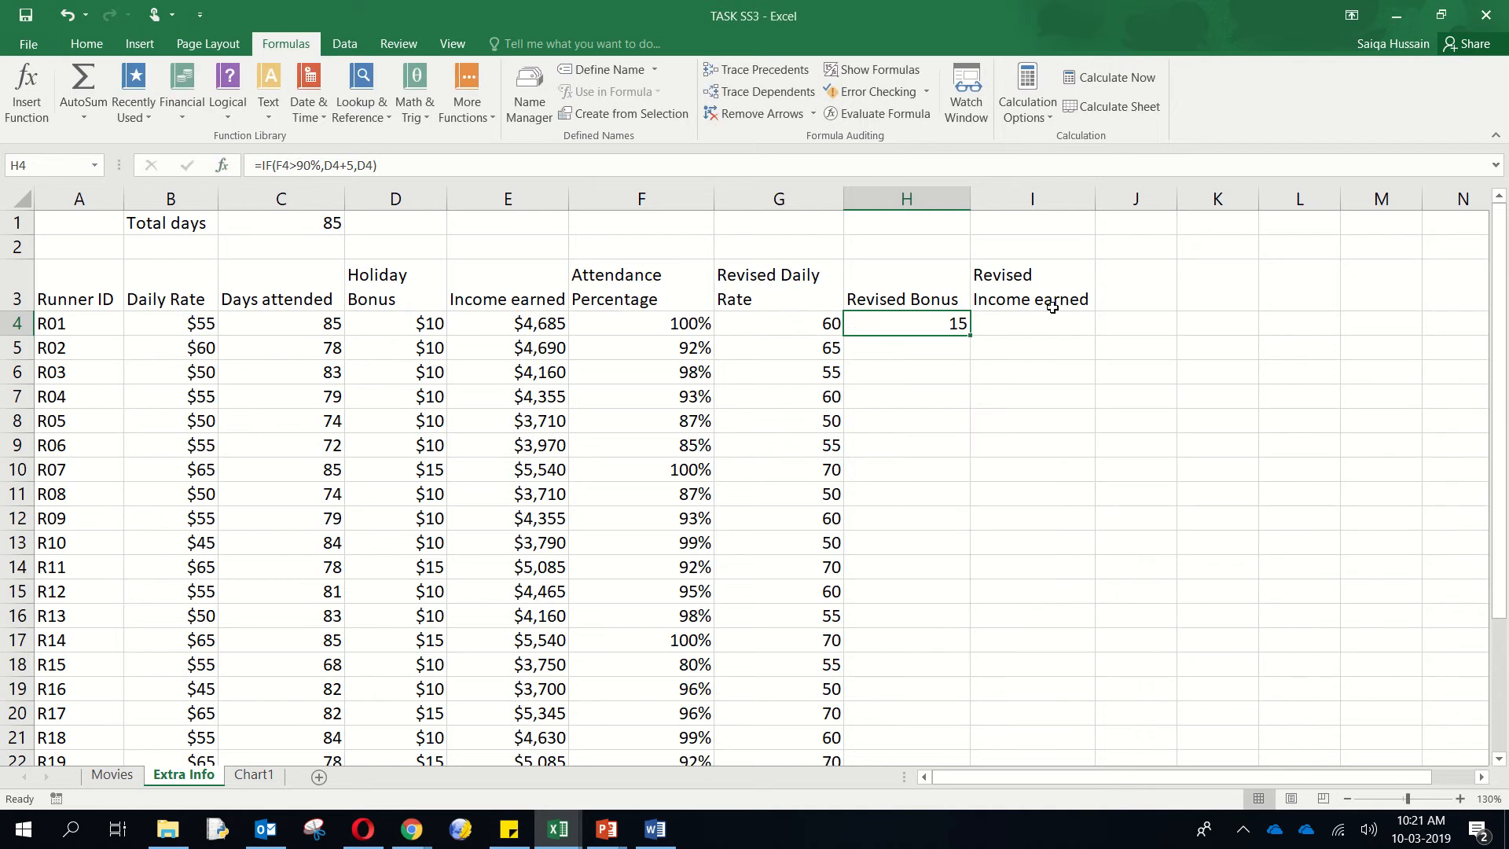
# - Check runner R01's row and fill the H4 formula down the Revised Bonus column to H27
pyautogui.click(16, 323)
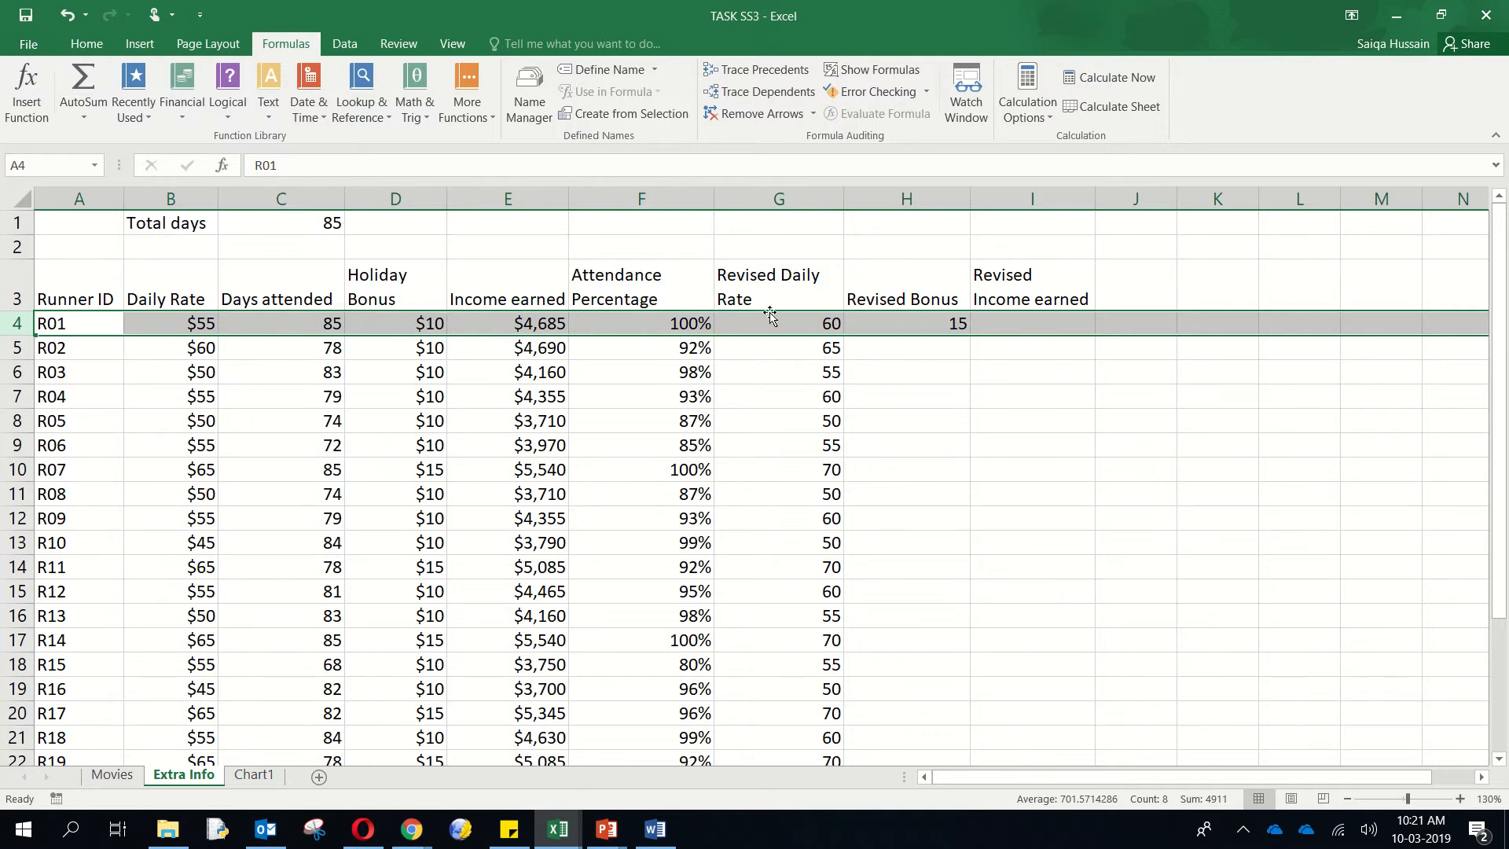
pyautogui.click(930, 327)
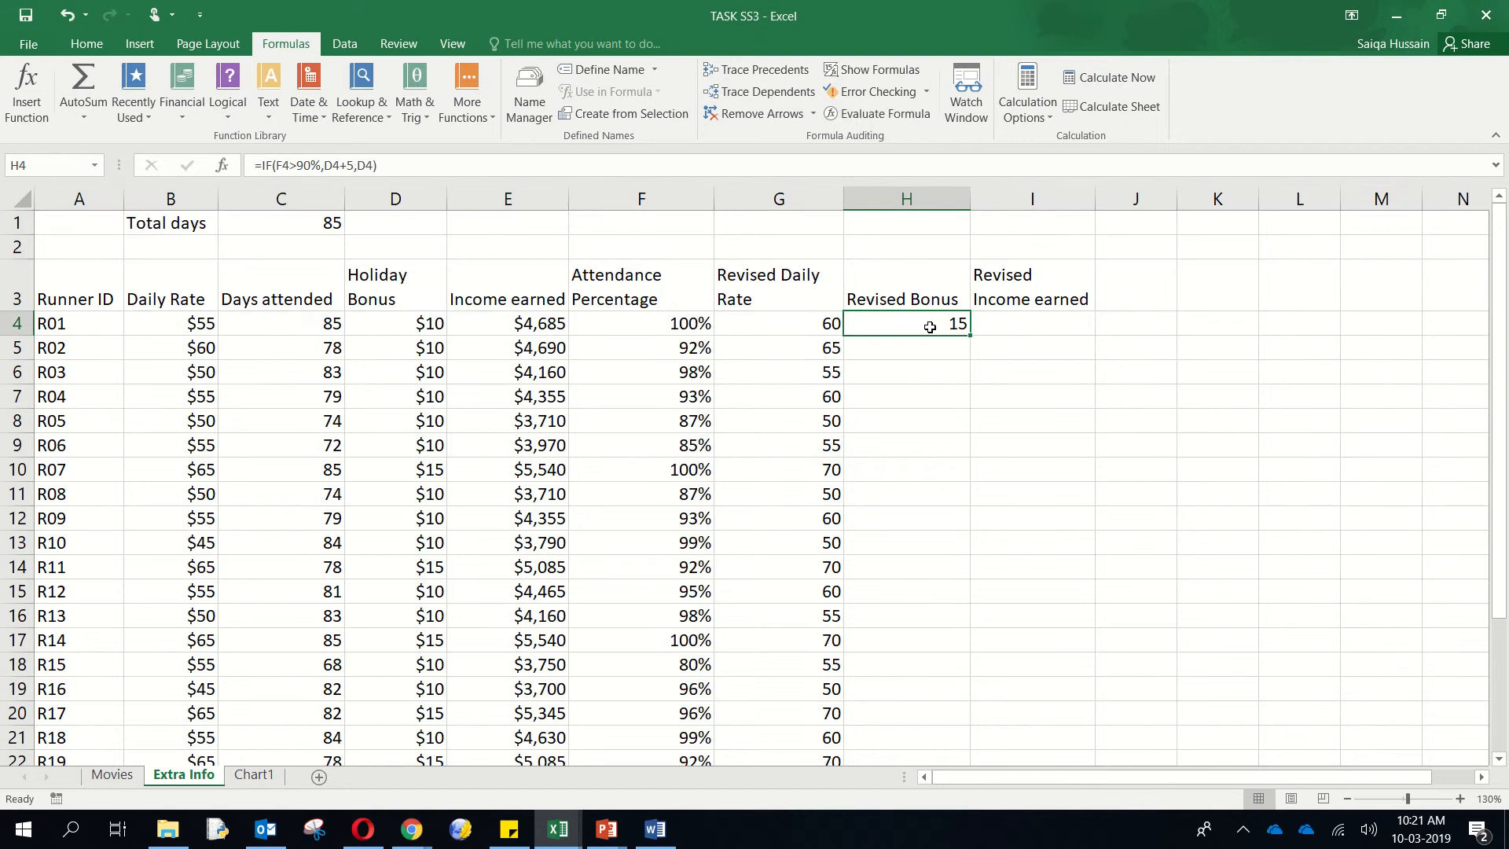
pyautogui.moveTo(975, 336); pyautogui.dragTo(932, 779)
pyautogui.moveTo(934, 721); pyautogui.dragTo(934, 720)
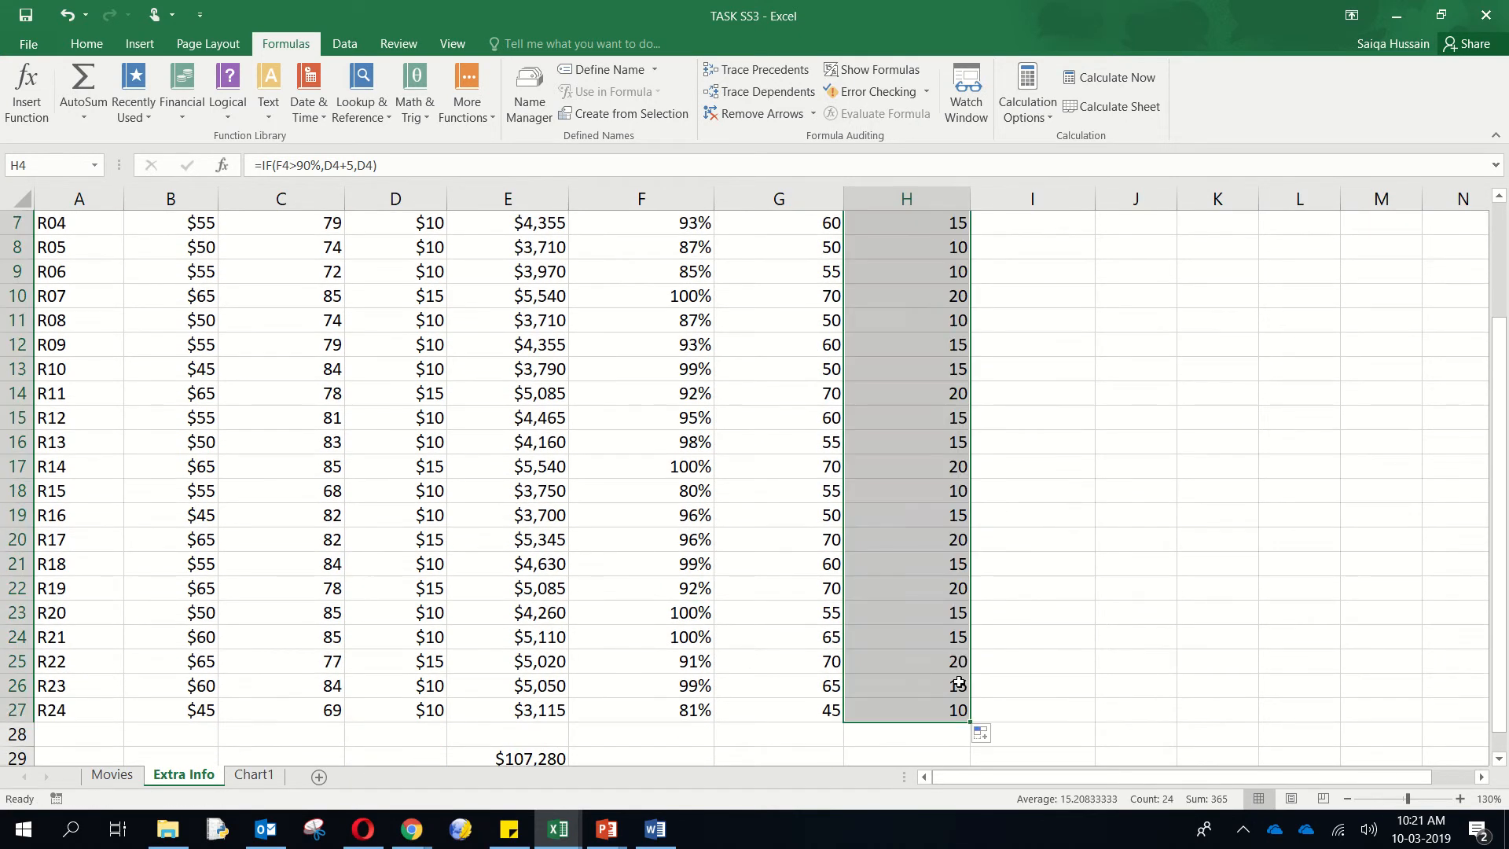
# - Review the filled Revised Bonus column and check runner R17's attendance and bonus in row 20
pyautogui.click(915, 611)
pyautogui.scroll(2, 915, 609)
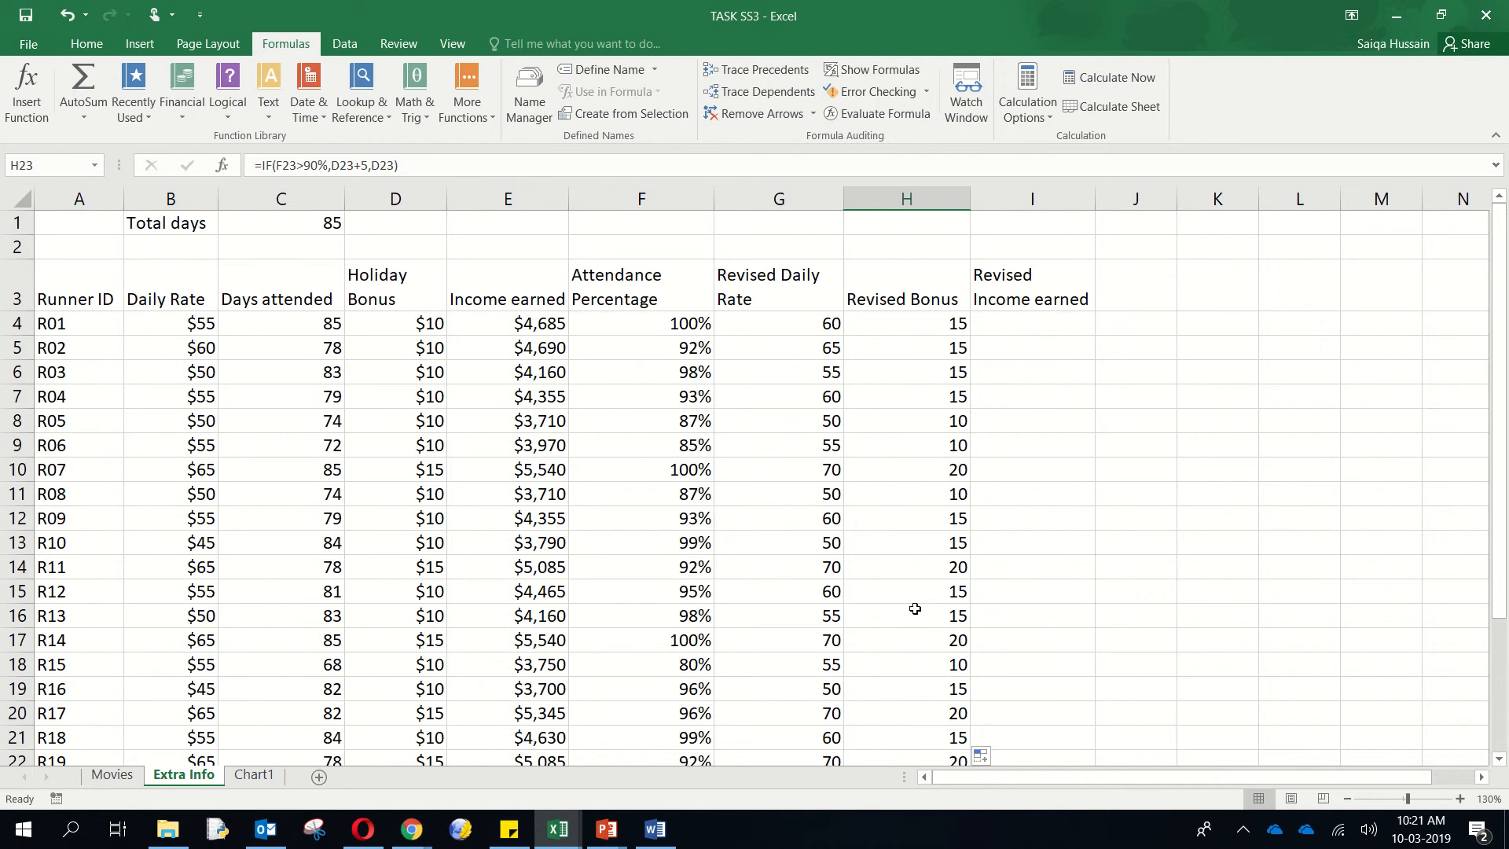
pyautogui.scroll(-2, 915, 610)
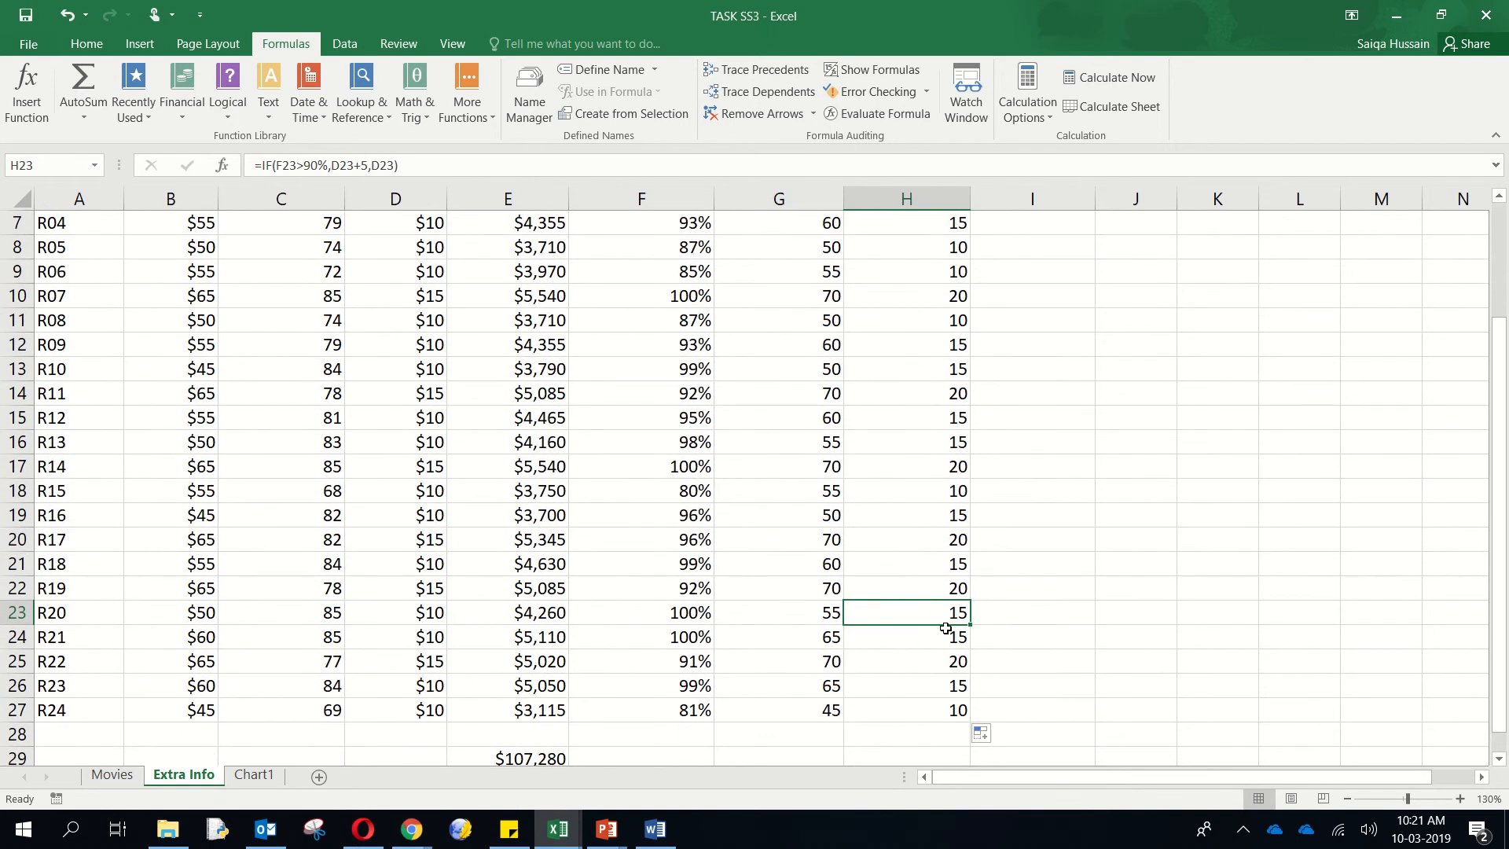
pyautogui.click(10, 541)
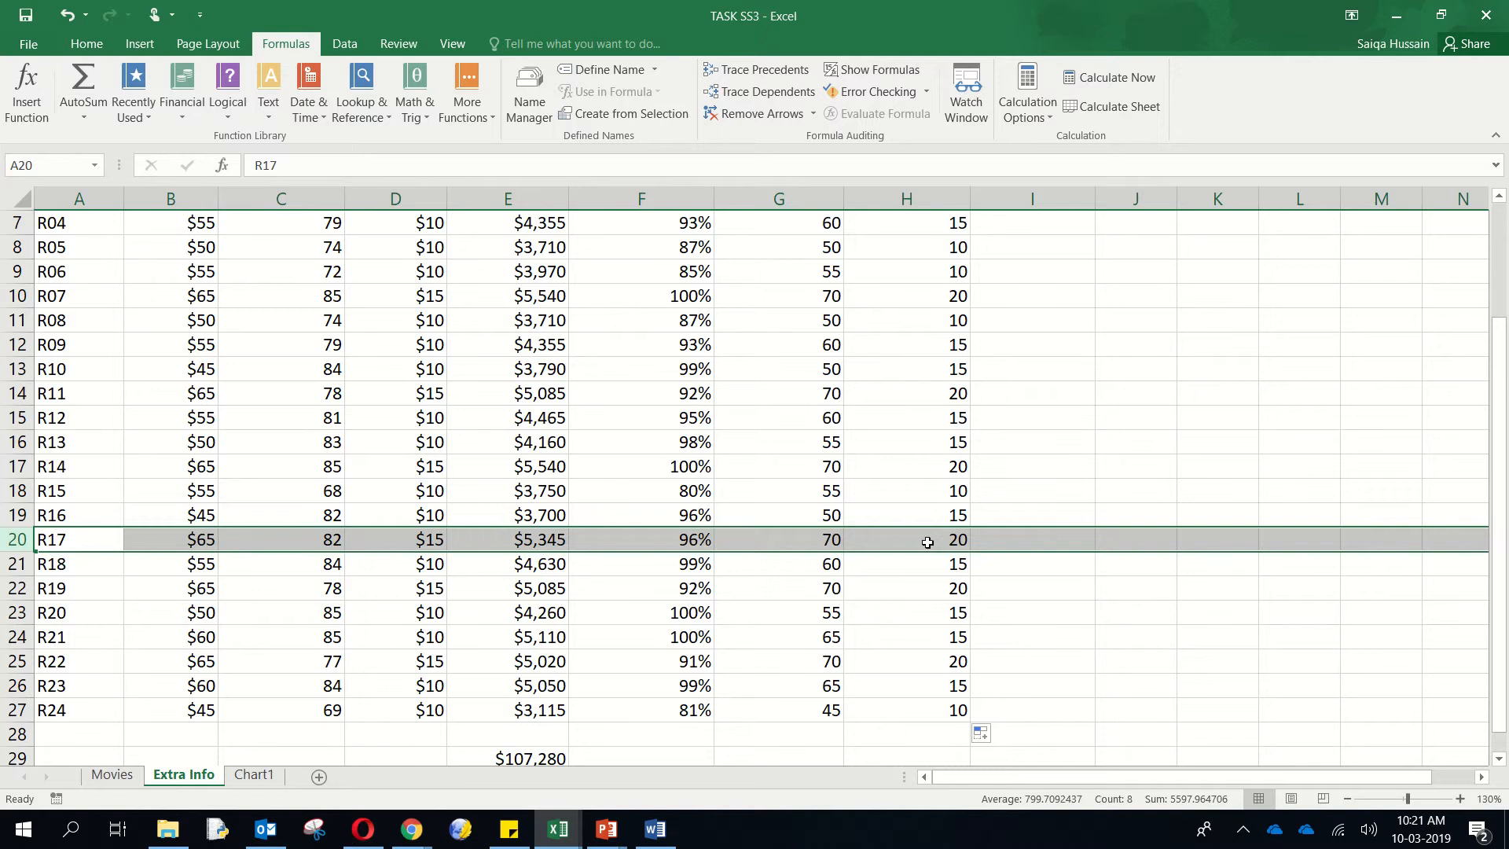
pyautogui.scroll(2, 934, 628)
# - Switch to the PowerPoint task slide, review the Revised Income earned item, and return to the Excel workbook
pyautogui.click(992, 322)
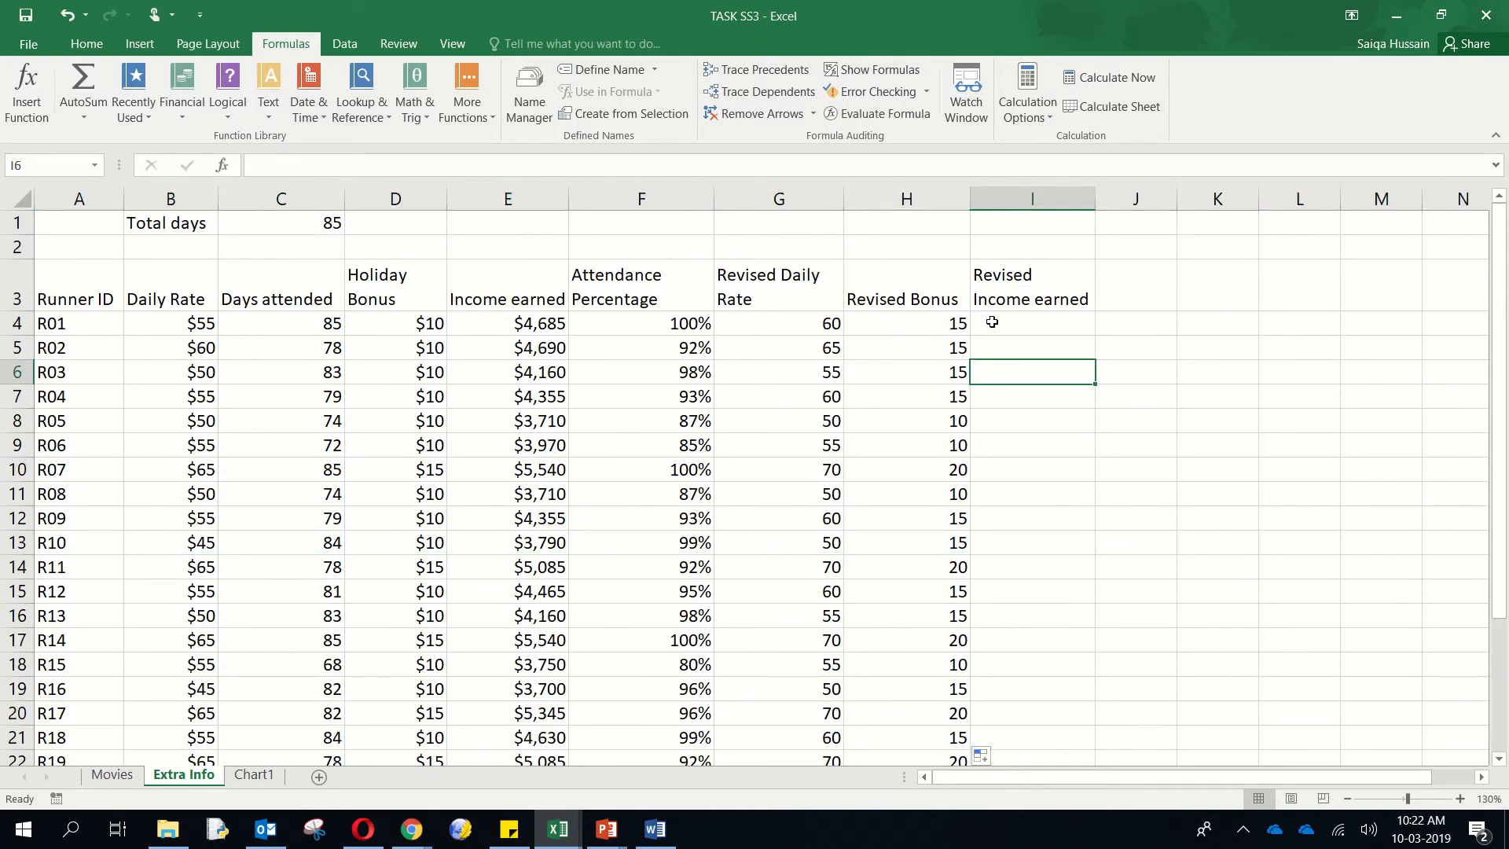
pyautogui.moveTo(607, 829)
pyautogui.click(690, 751)
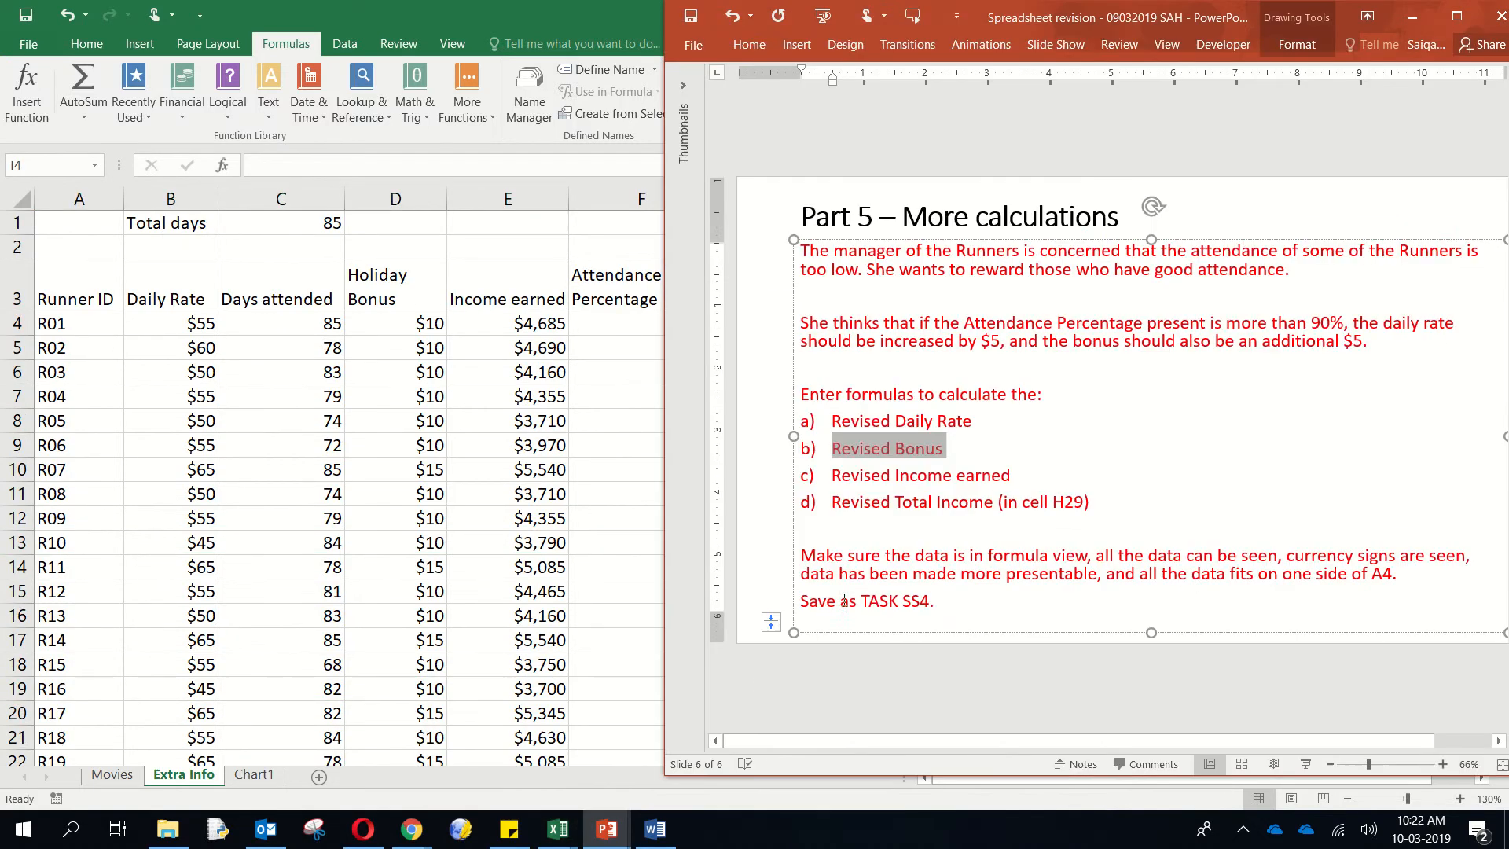
pyautogui.tripleClick(913, 474)
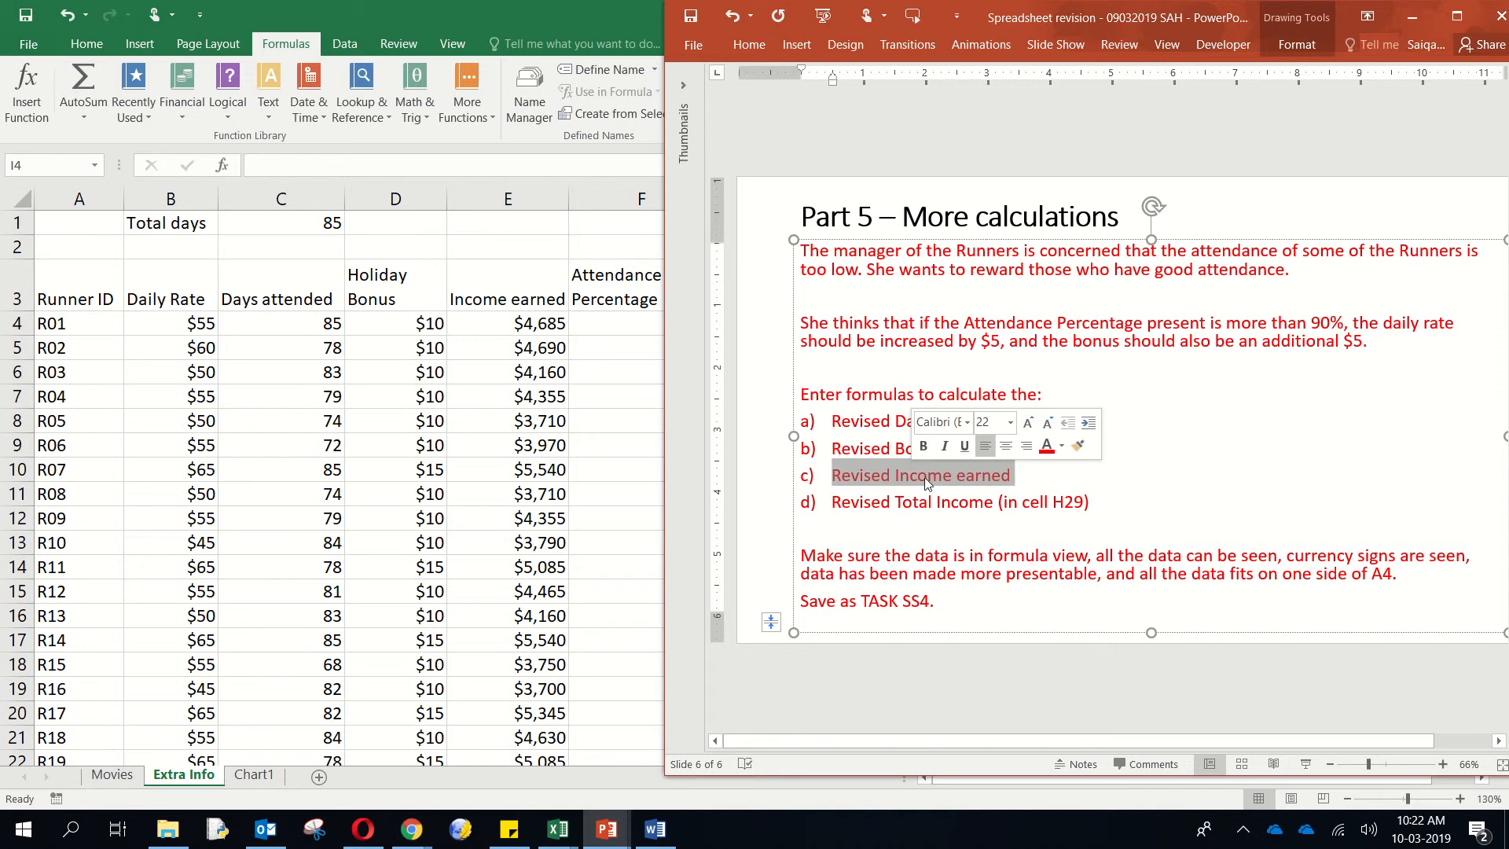
pyautogui.click(556, 495)
pyautogui.click(955, 465)
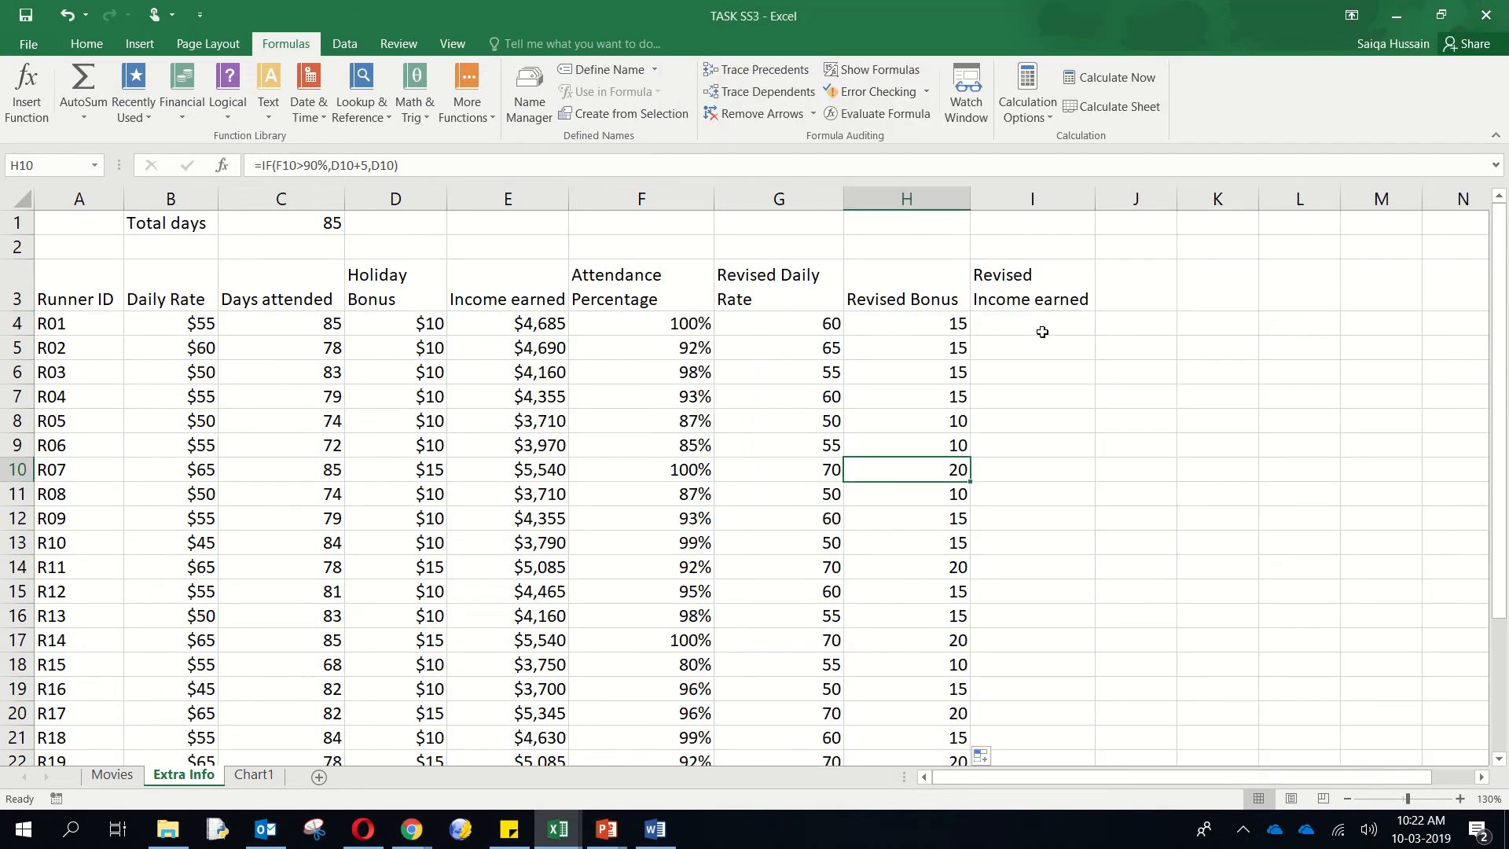
# - Enter the Revised Income earned formula =G4*C4+H4 in cell I4 for runner R01
pyautogui.click(1045, 325)
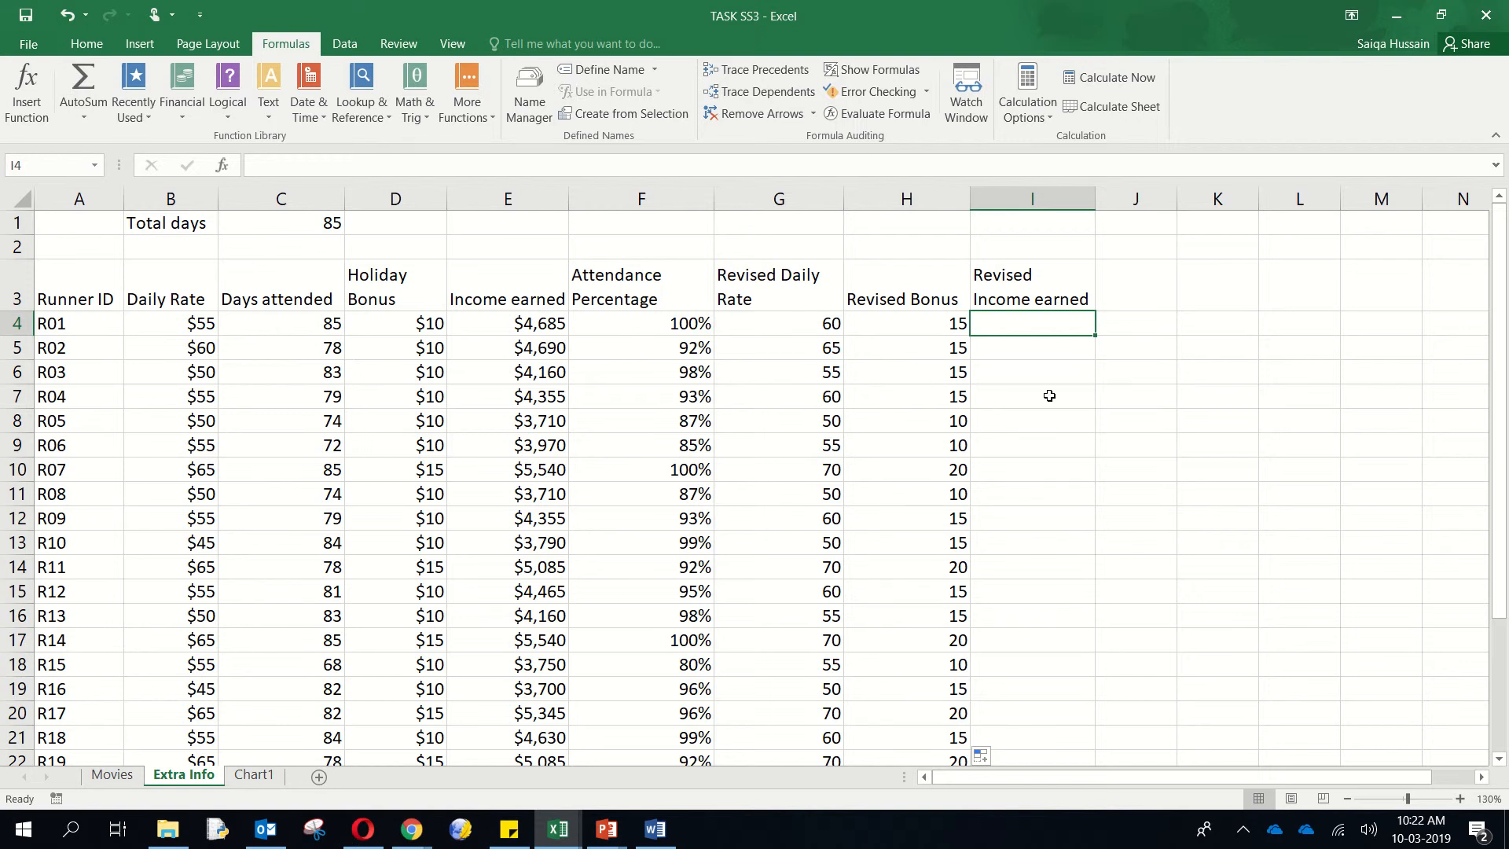
pyautogui.write('=')
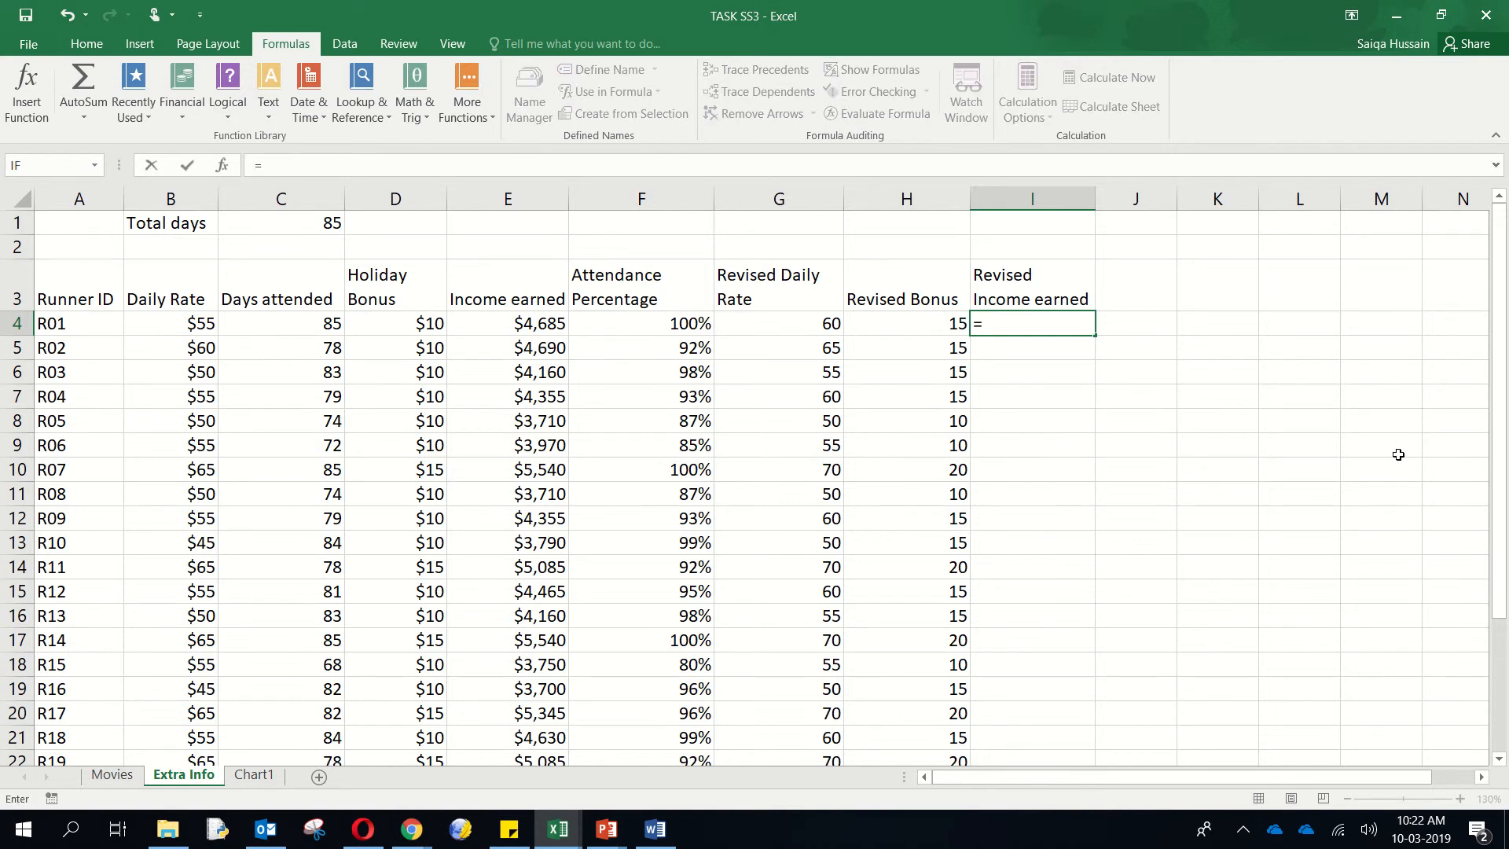
pyautogui.click(762, 318)
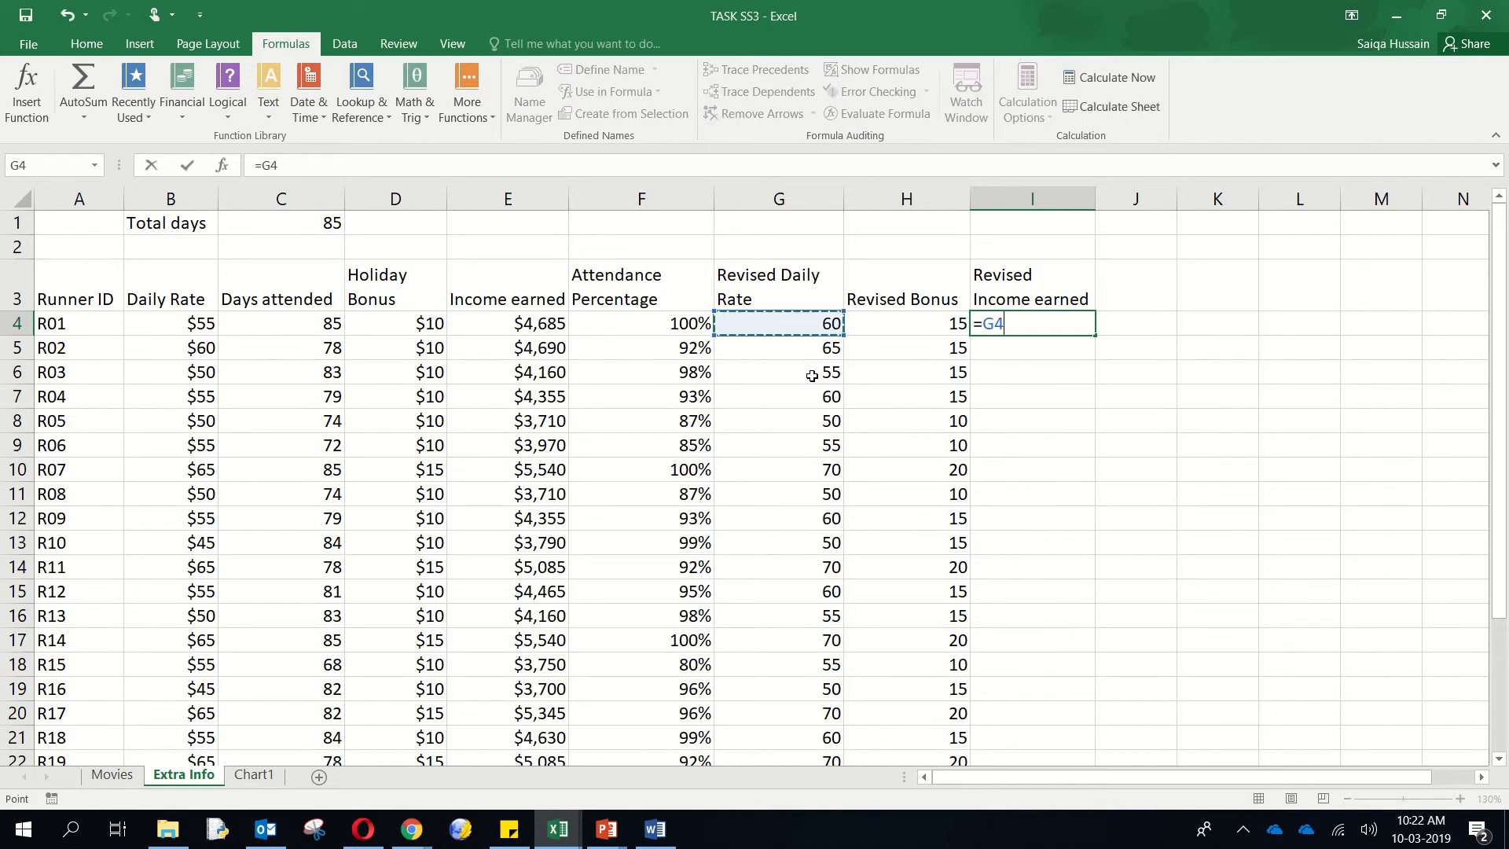
pyautogui.write('*')
pyautogui.click(339, 320)
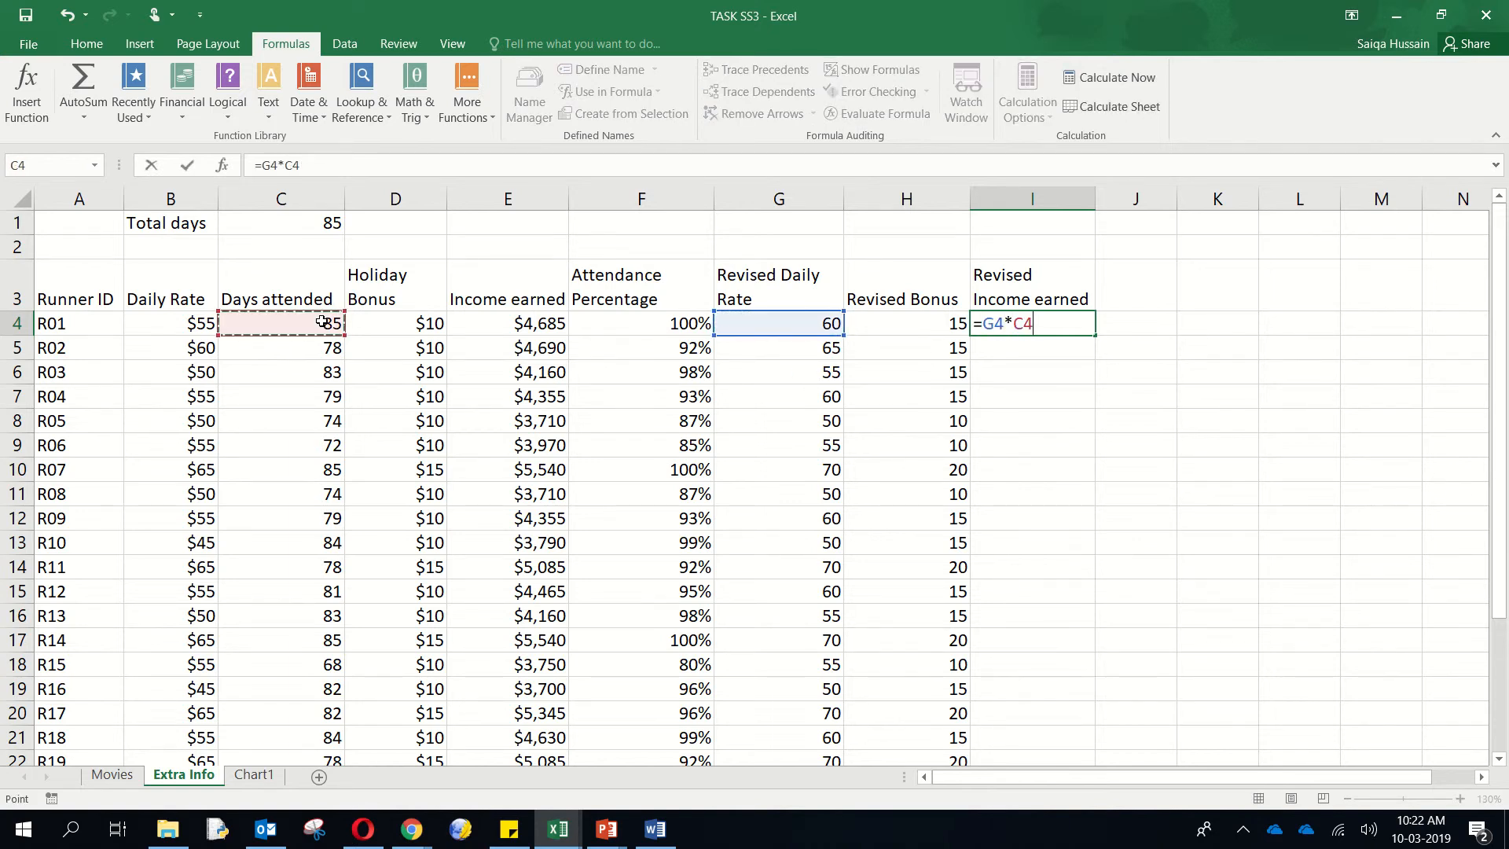
pyautogui.write('+')
pyautogui.click(887, 317)
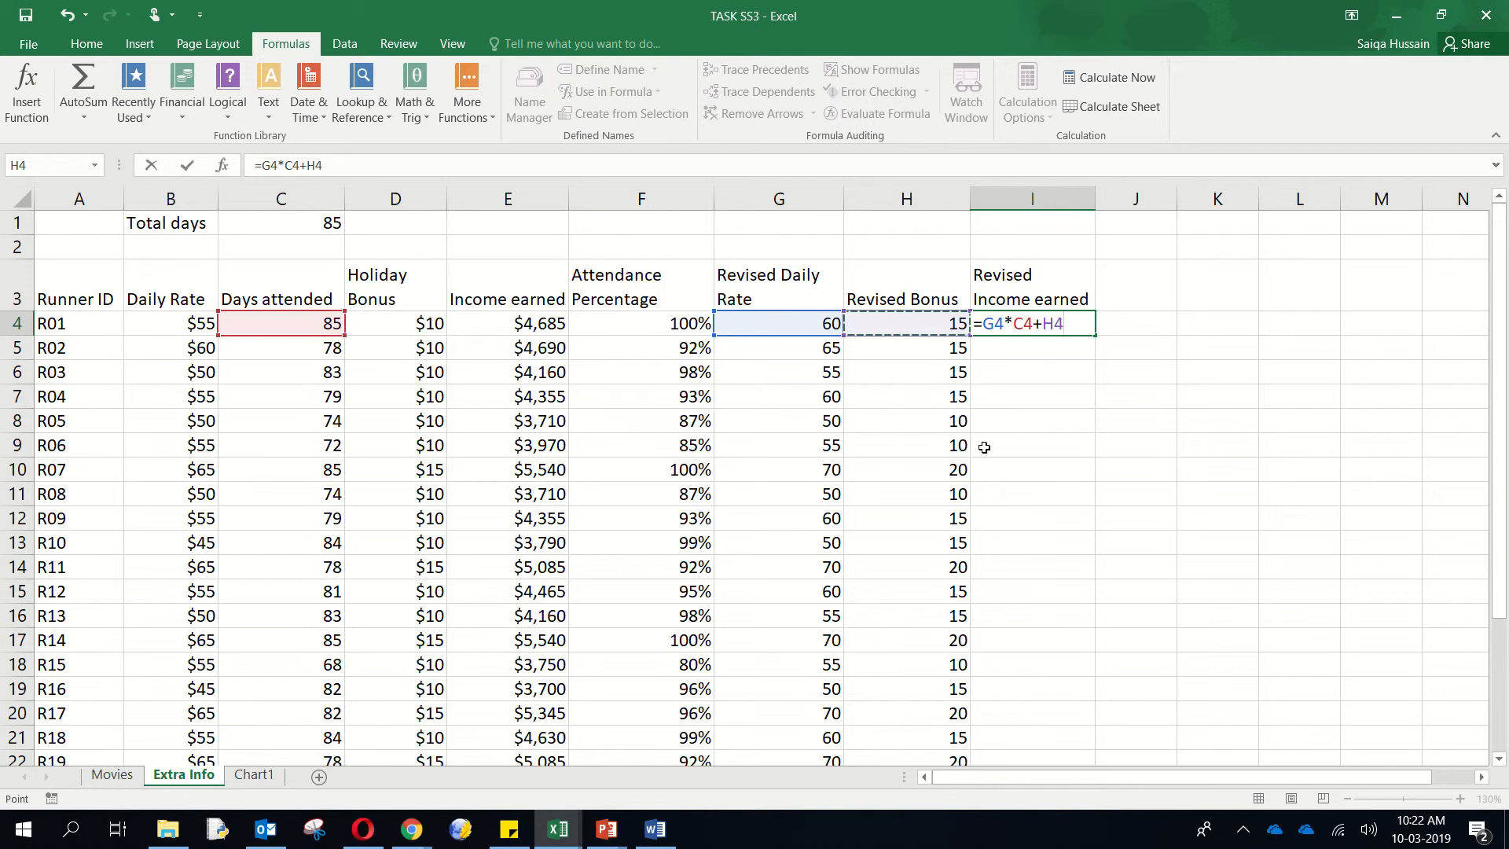
pyautogui.press('Return')
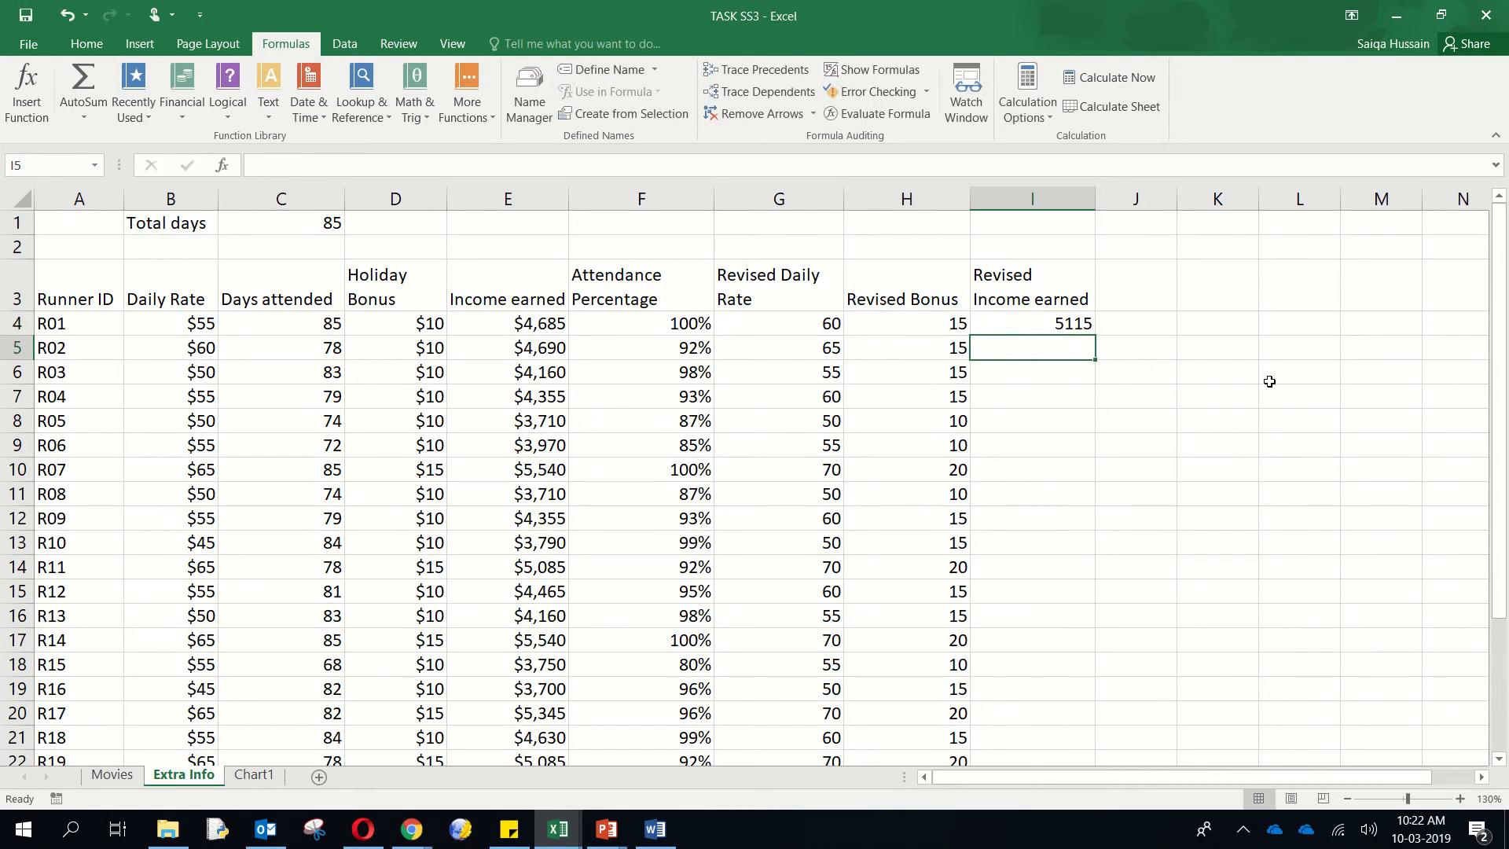
# - Enter the Revised Income earned formula =G5*C5+H5 in cell I5 for runner R02
pyautogui.write('=')
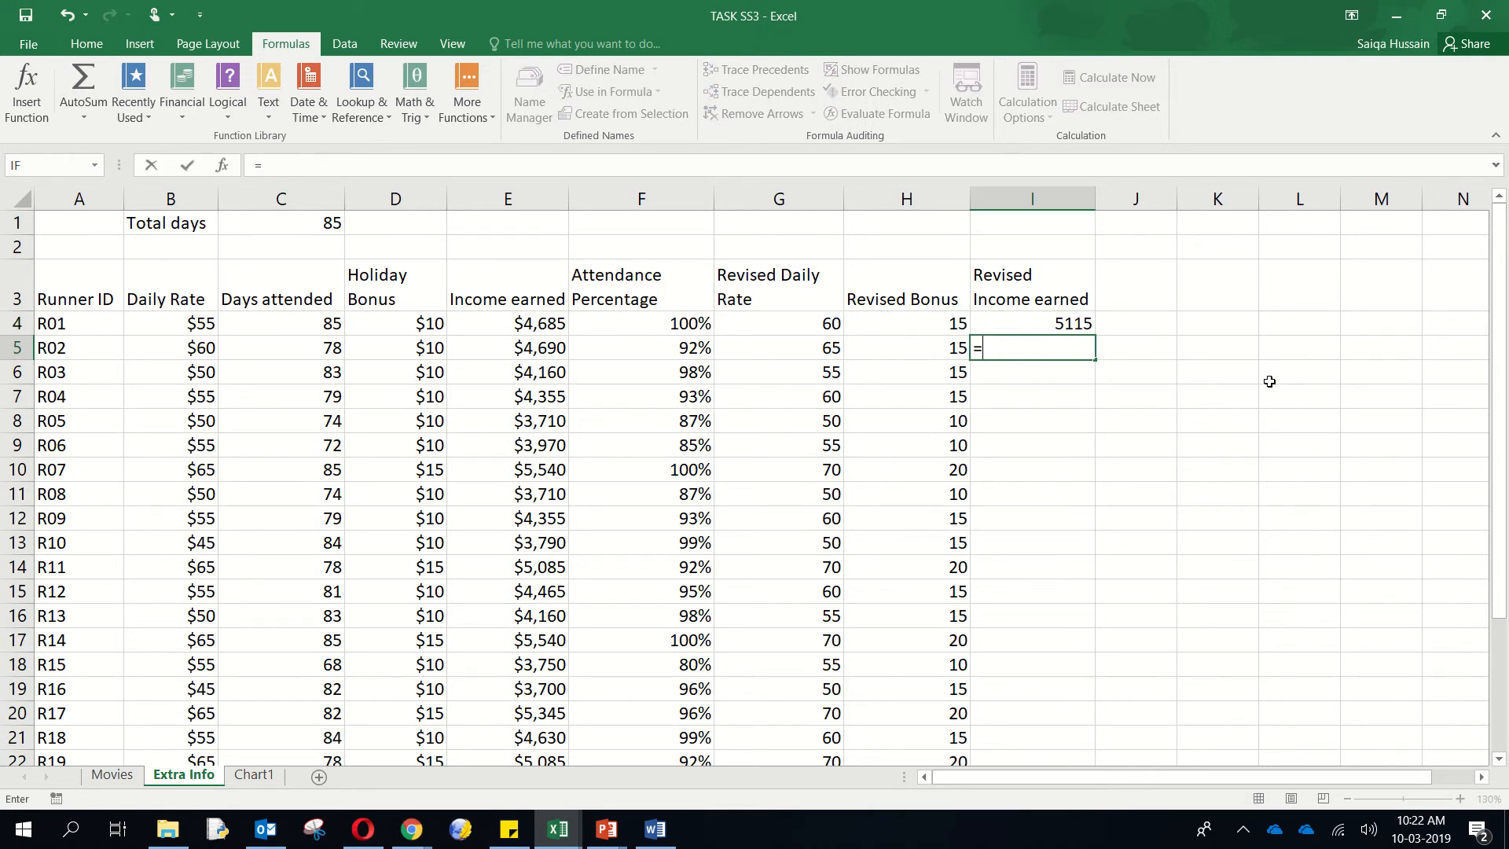
pyautogui.click(819, 348)
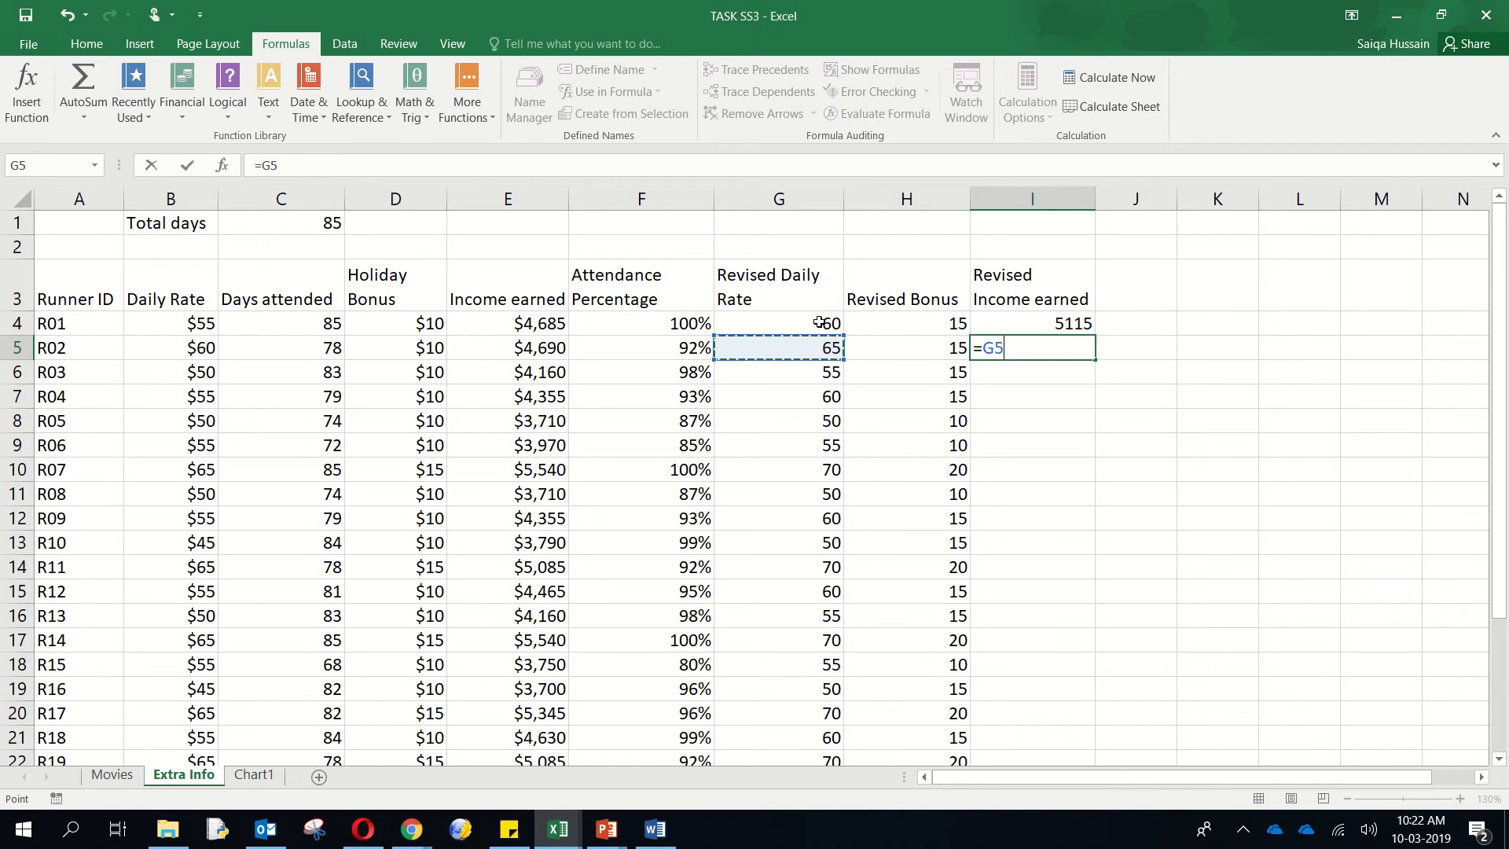
pyautogui.write('*')
pyautogui.click(330, 348)
pyautogui.write('+')
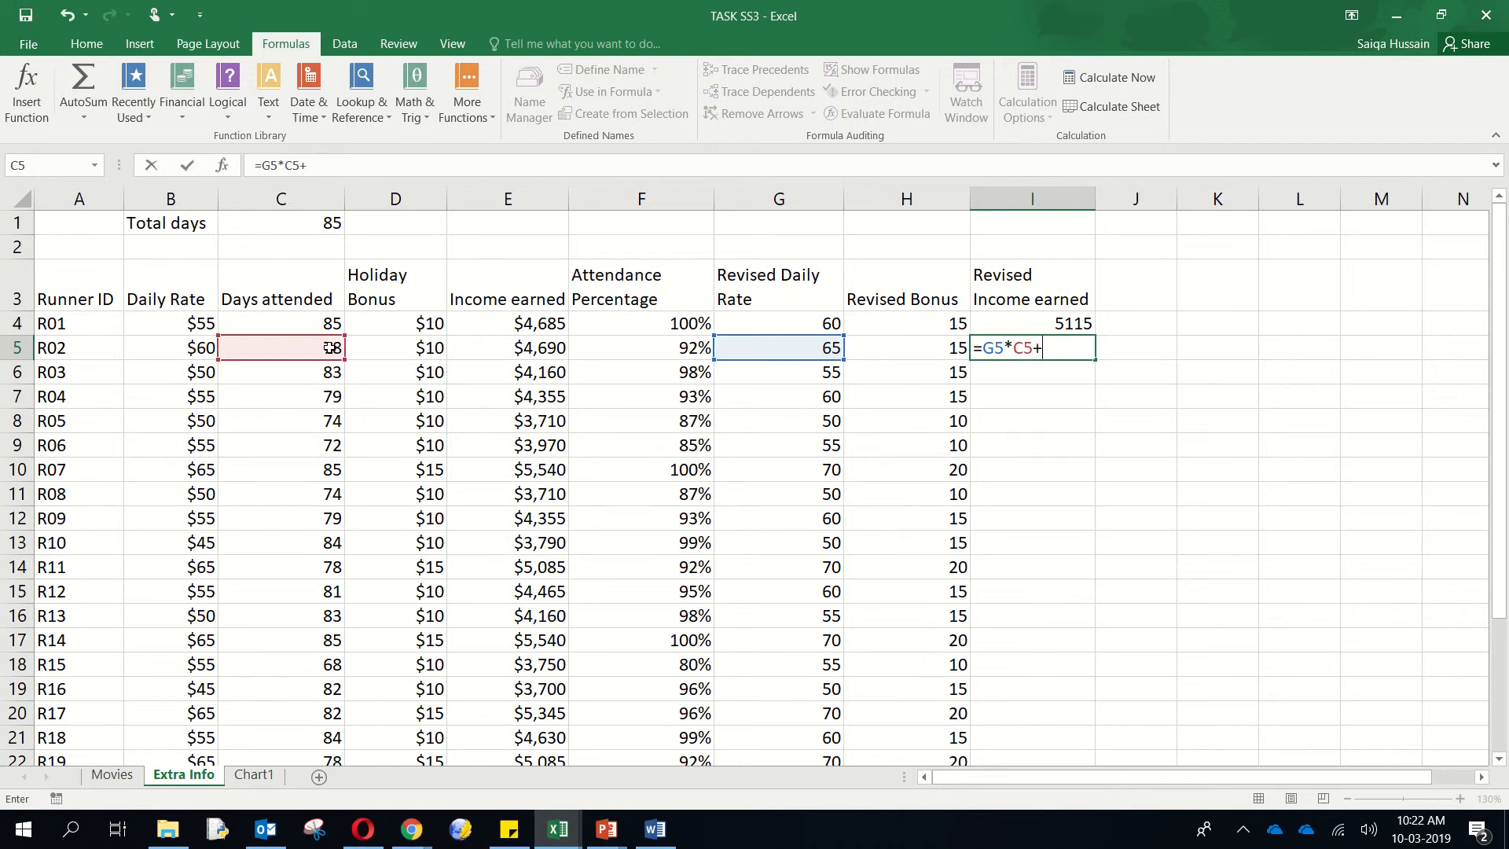
pyautogui.click(885, 339)
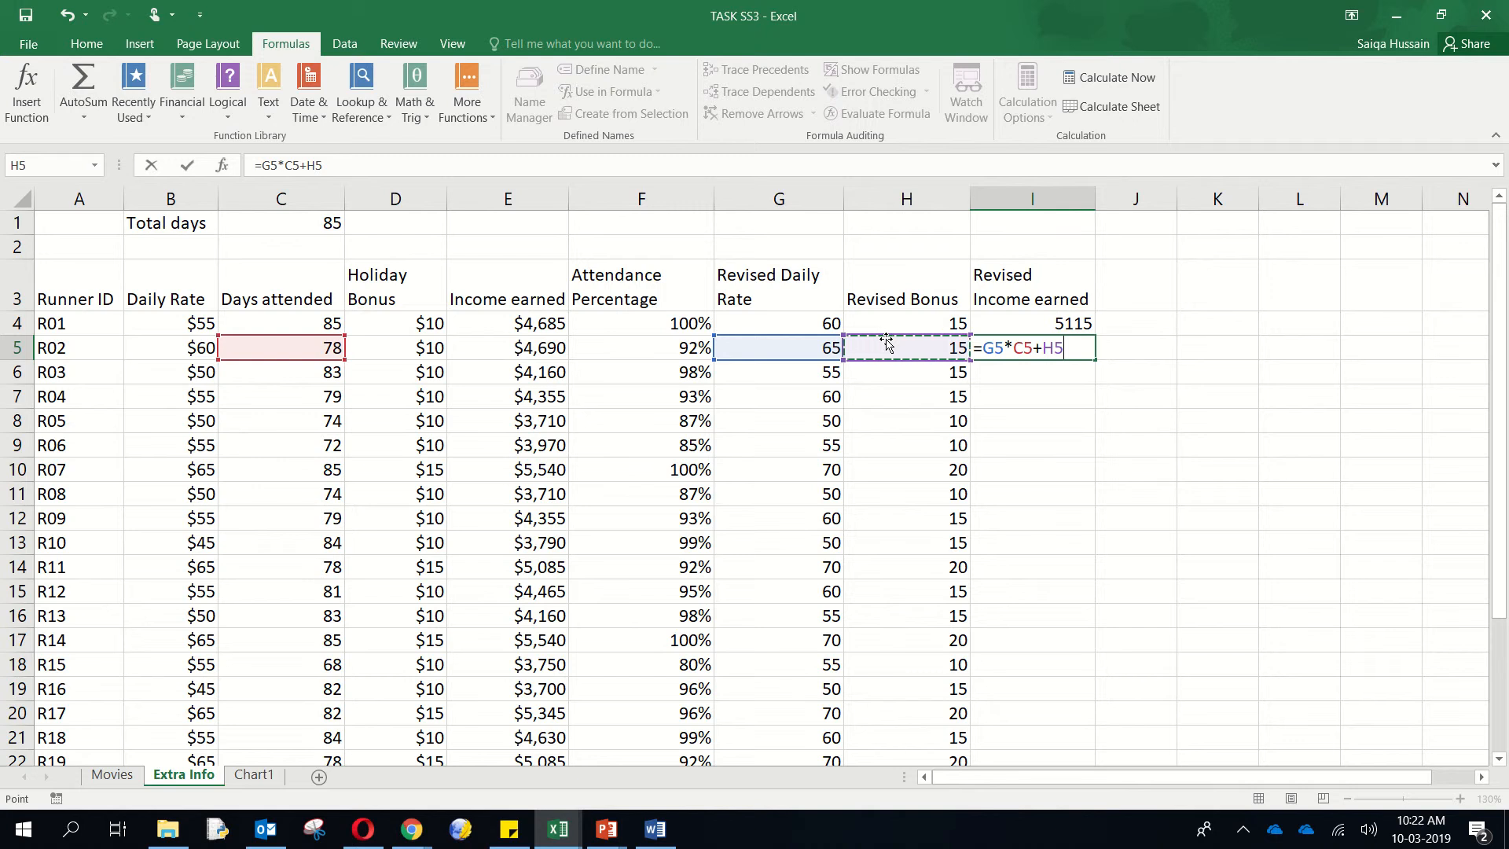
pyautogui.press('Return')
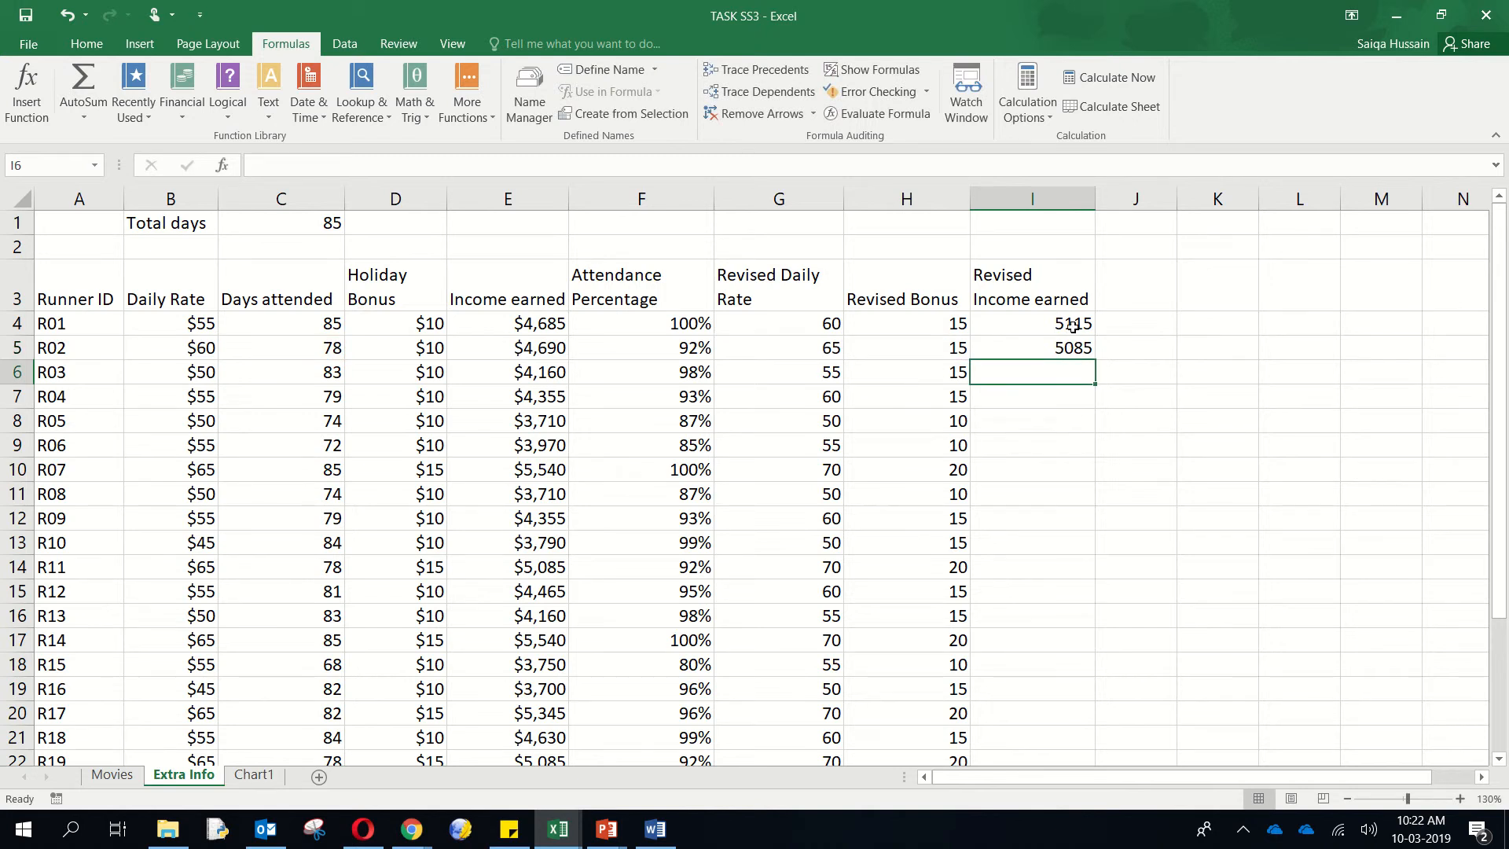
# - Fill the I5 formula down to I27 and format G4:I27 as $ currency with 0 decimal places
pyautogui.click(1081, 348)
pyautogui.moveTo(1095, 359); pyautogui.dragTo(792, 318)
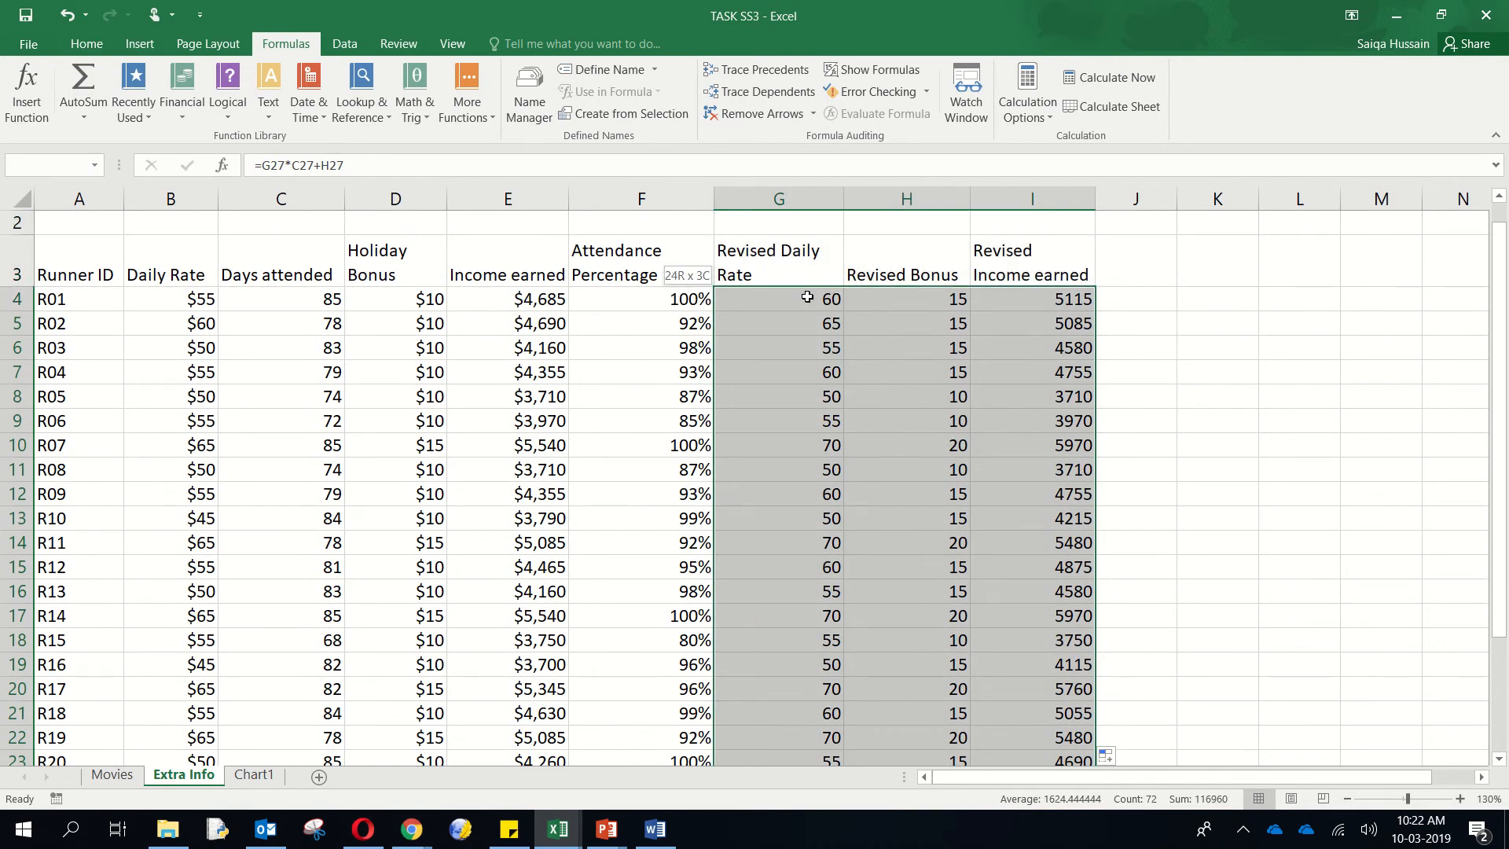
pyautogui.rightClick(809, 340)
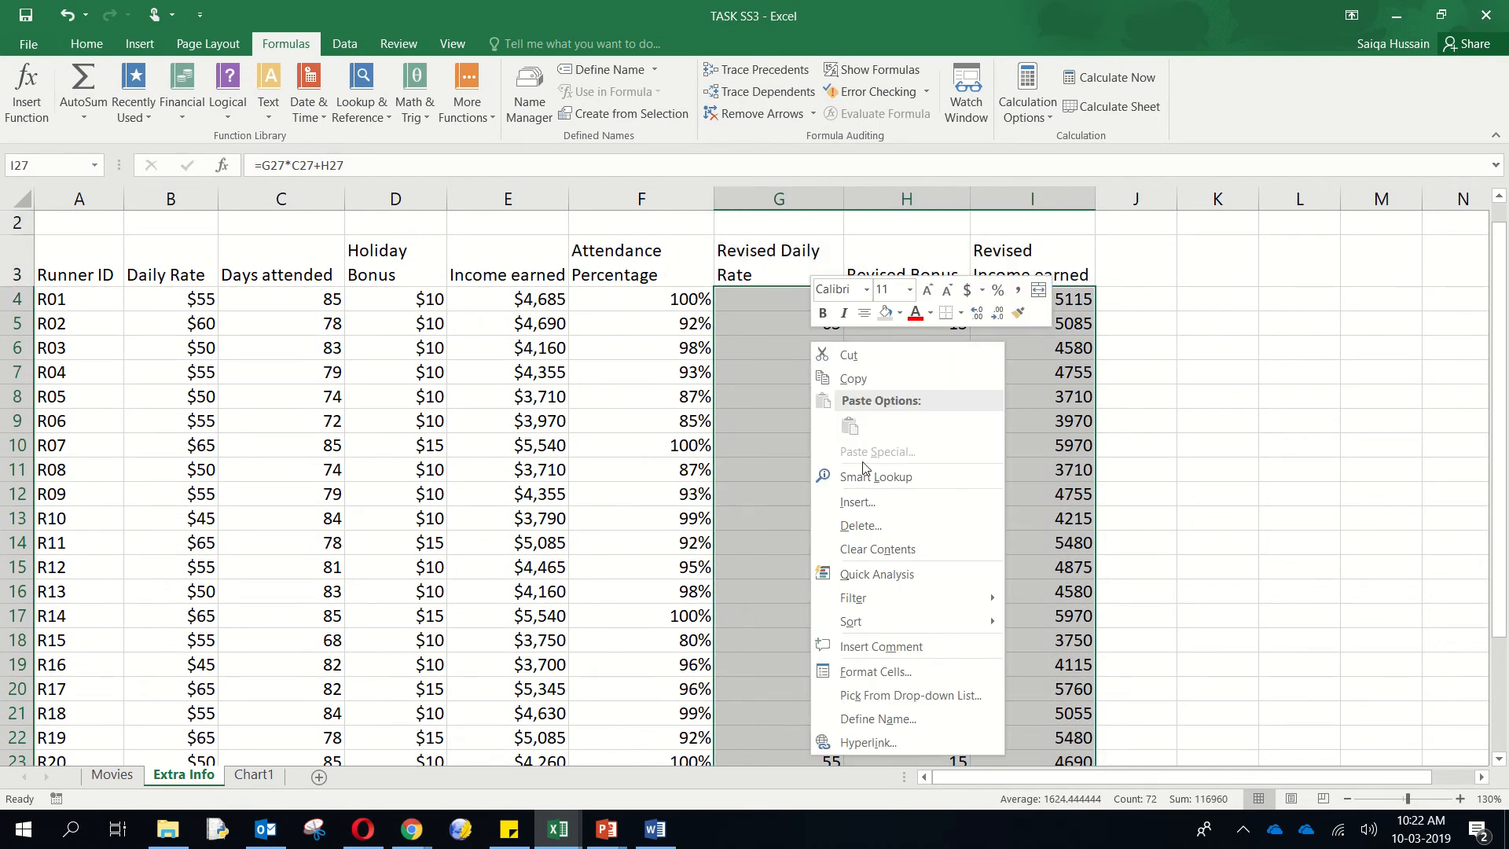
pyautogui.click(874, 671)
pyautogui.click(683, 450)
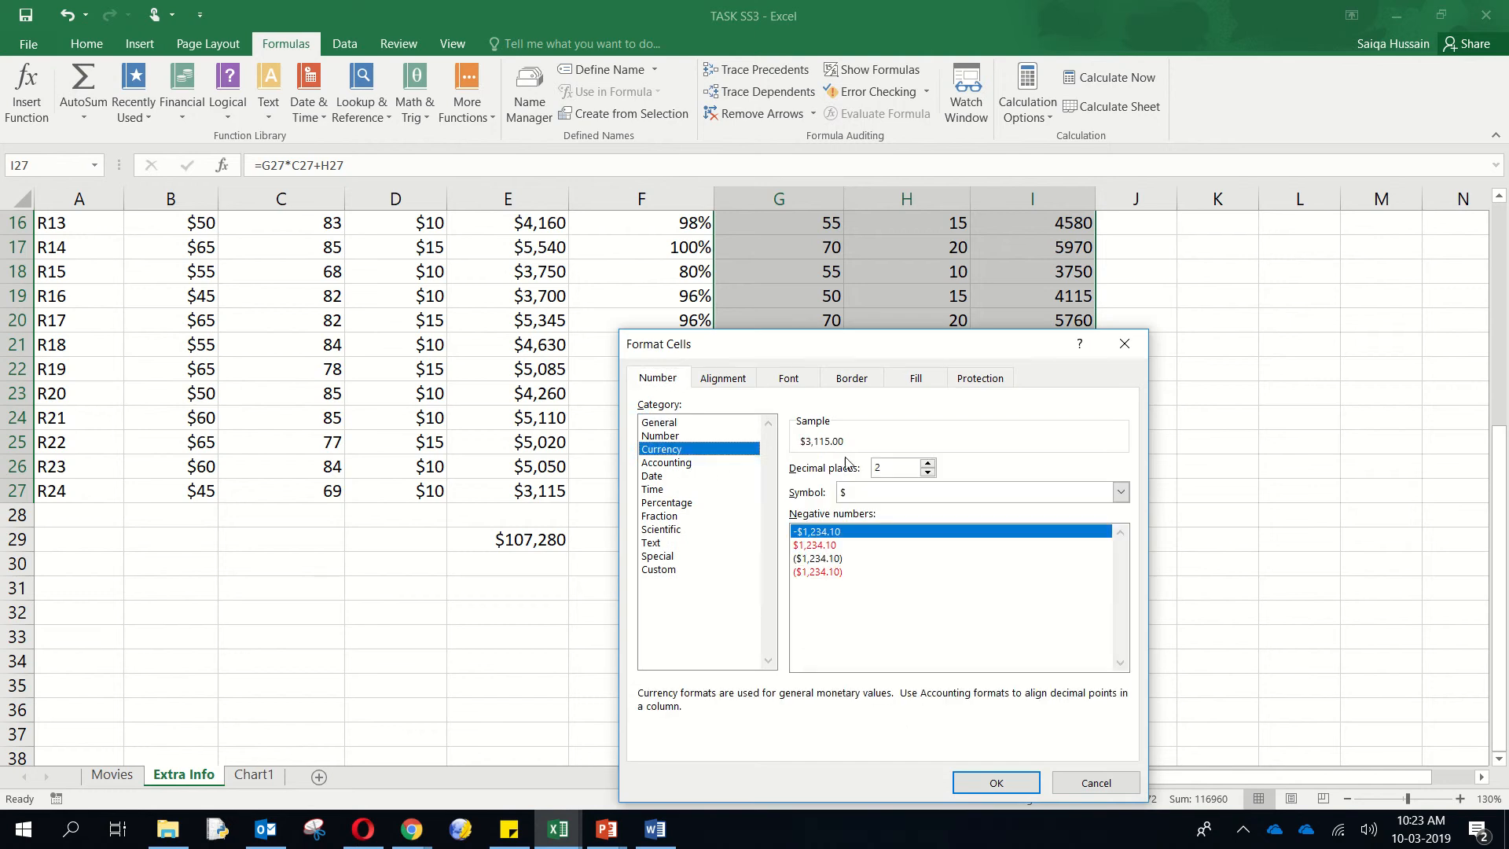
pyautogui.doubleClick(929, 473)
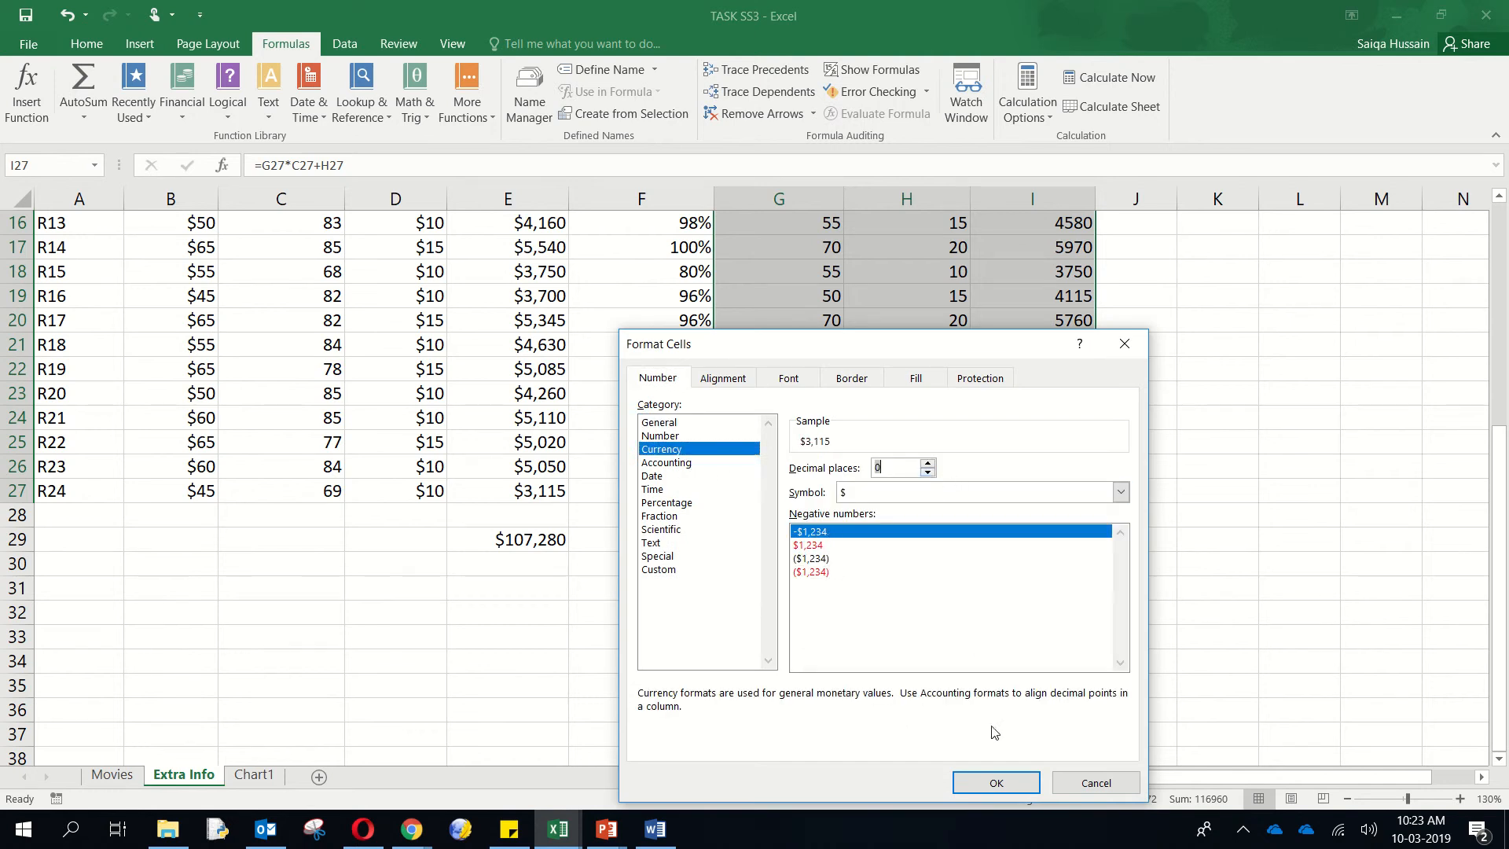
pyautogui.click(996, 783)
pyautogui.click(990, 563)
pyautogui.scroll(5, 1100, 570)
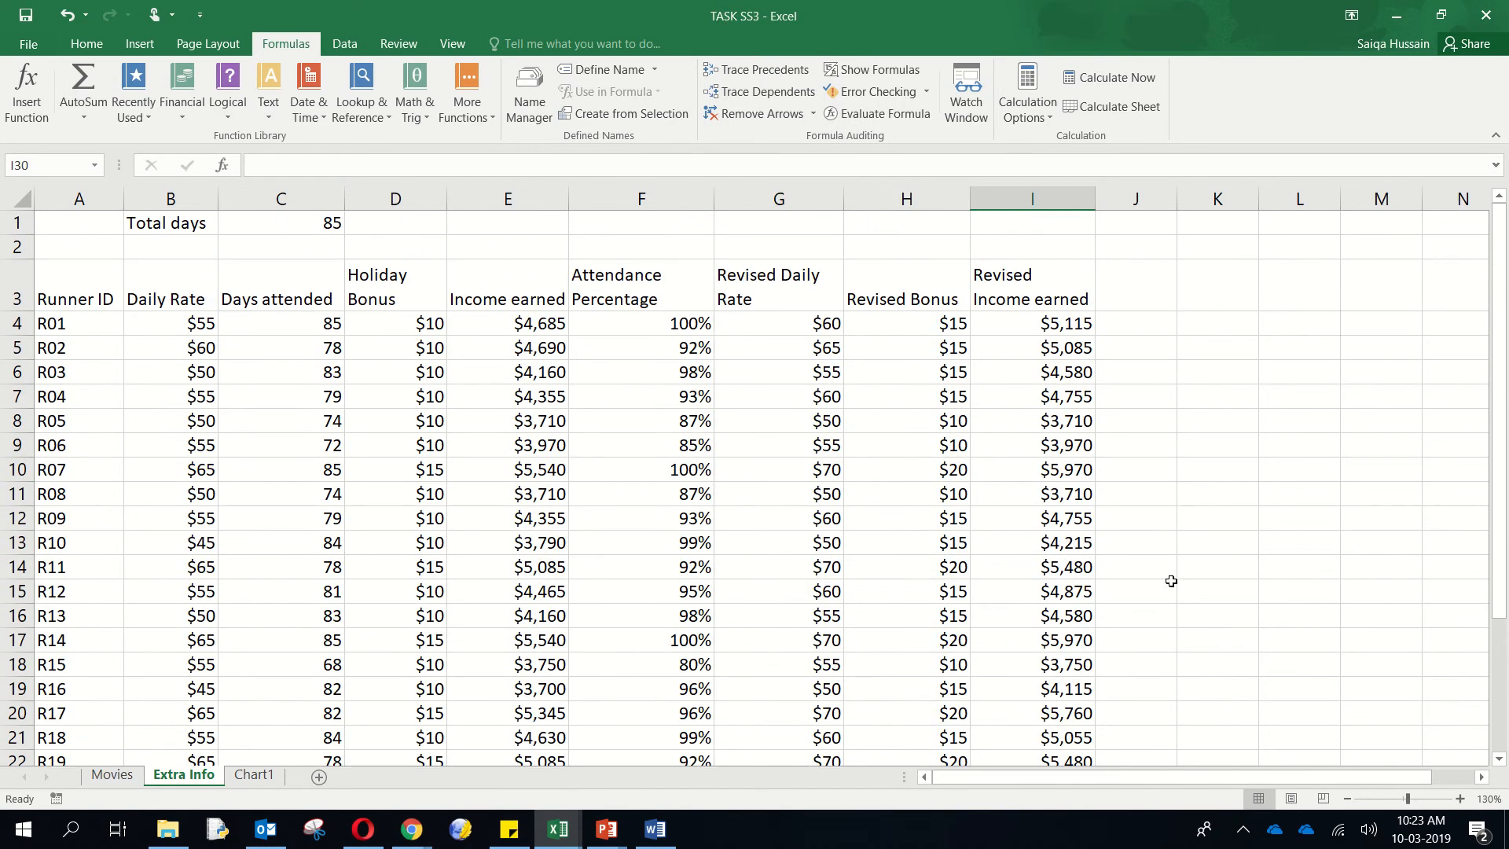
# - Switch to the PowerPoint task slide, review the Revised Total Income item, and return to the Excel workbook
pyautogui.click(606, 829)
pyautogui.click(696, 746)
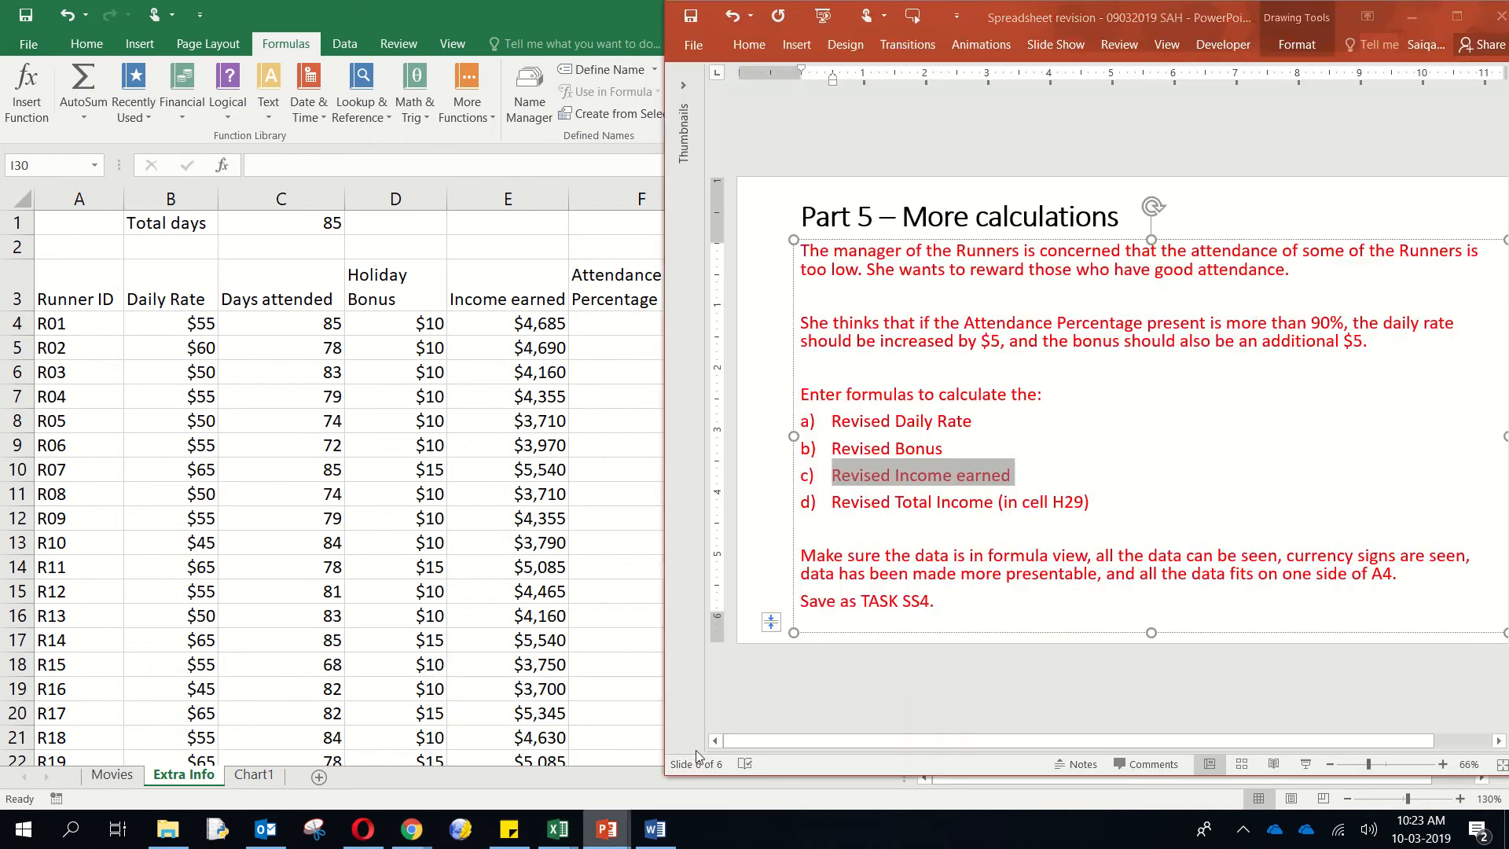
pyautogui.moveTo(1092, 503); pyautogui.dragTo(831, 503)
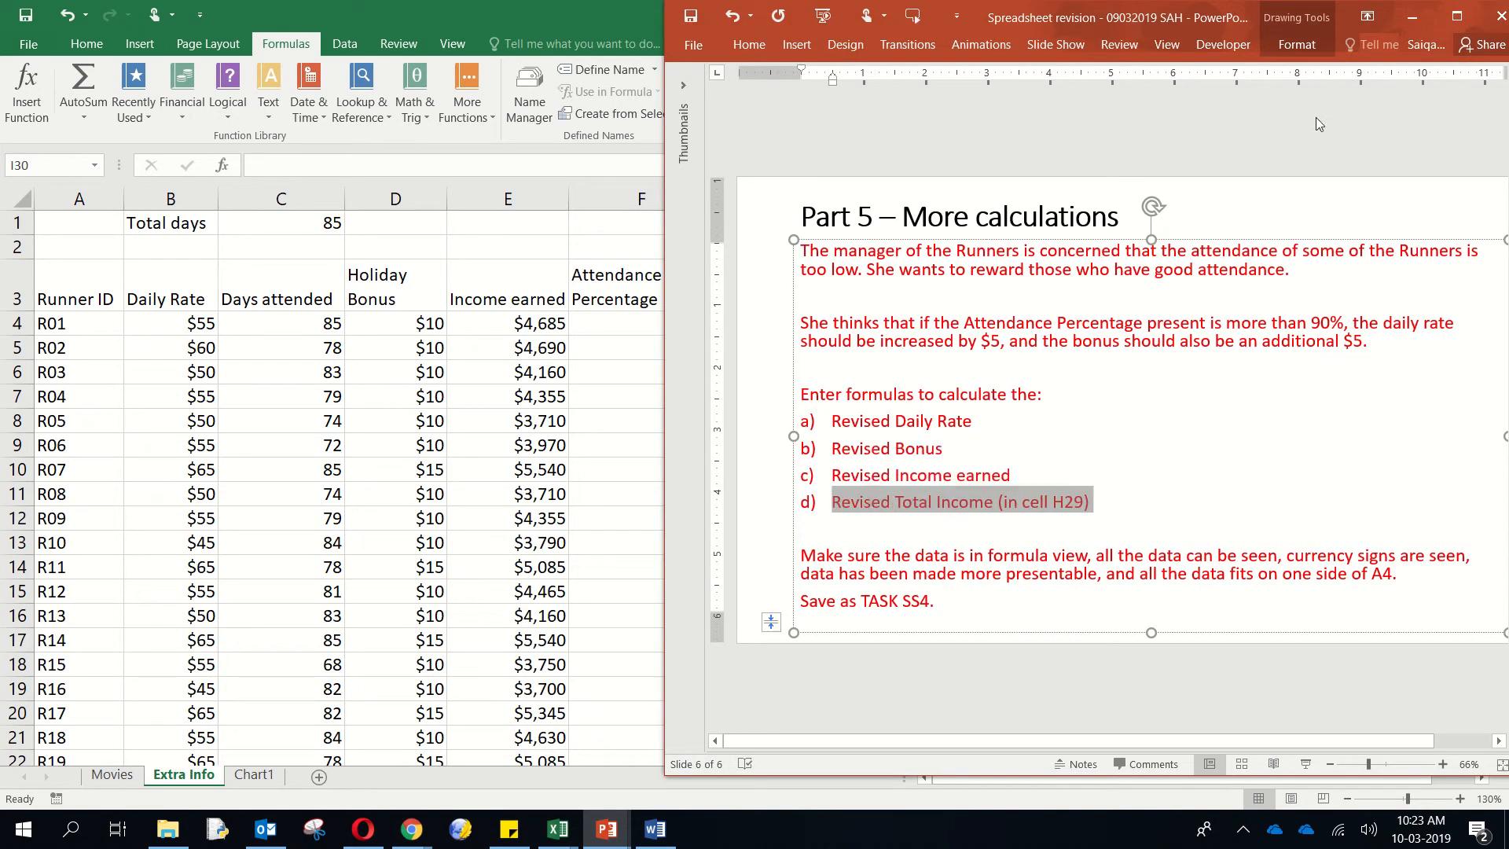
pyautogui.click(1416, 30)
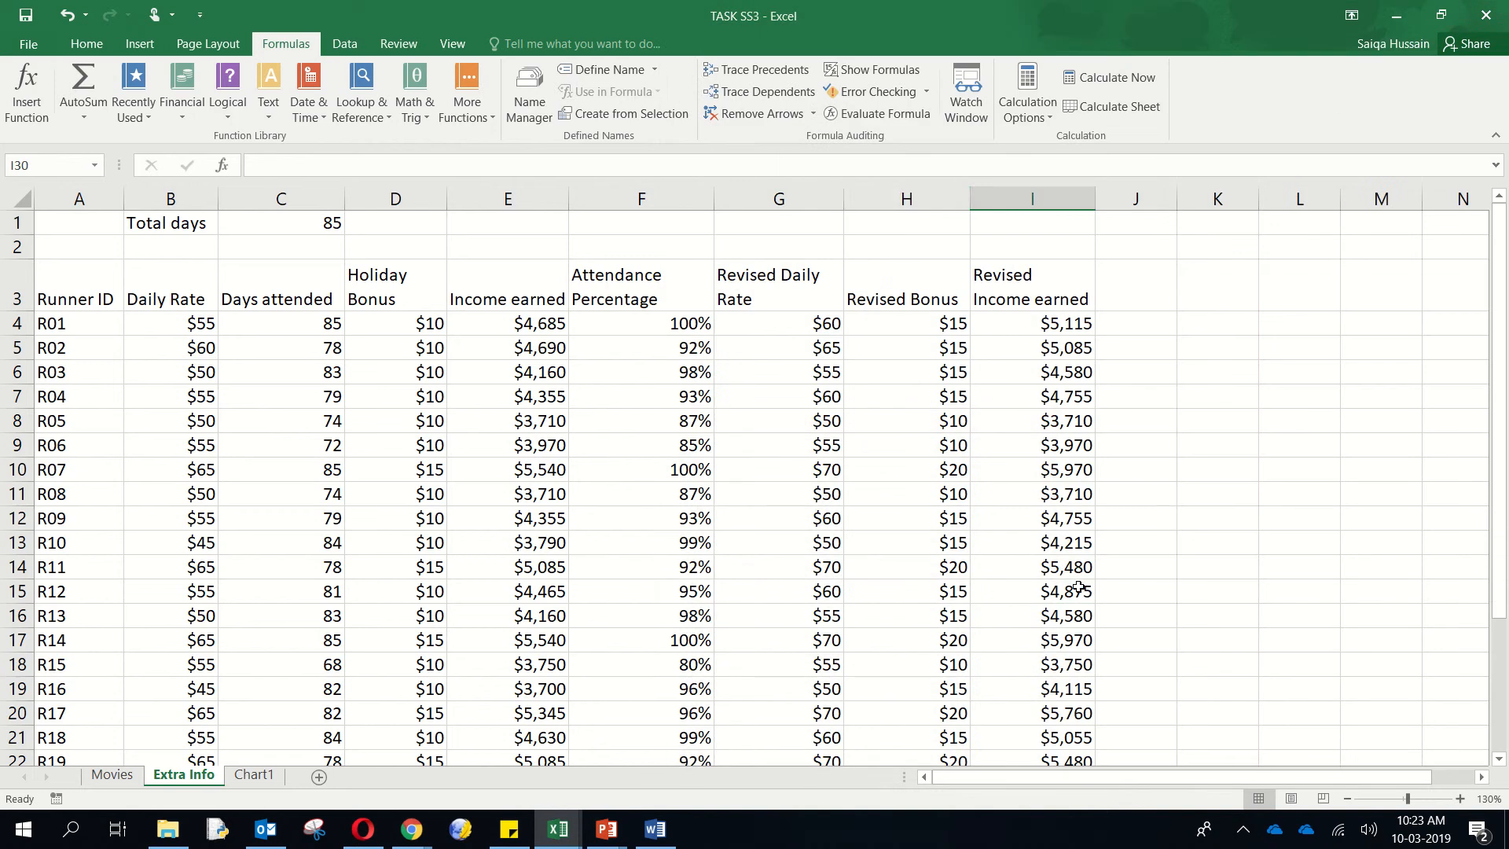
# - Check the Revised Bonus column H down to row 29 against the cell named in the task for the total
pyautogui.click(1079, 588)
pyautogui.click(902, 204)
pyautogui.scroll(-3, 1011, 573)
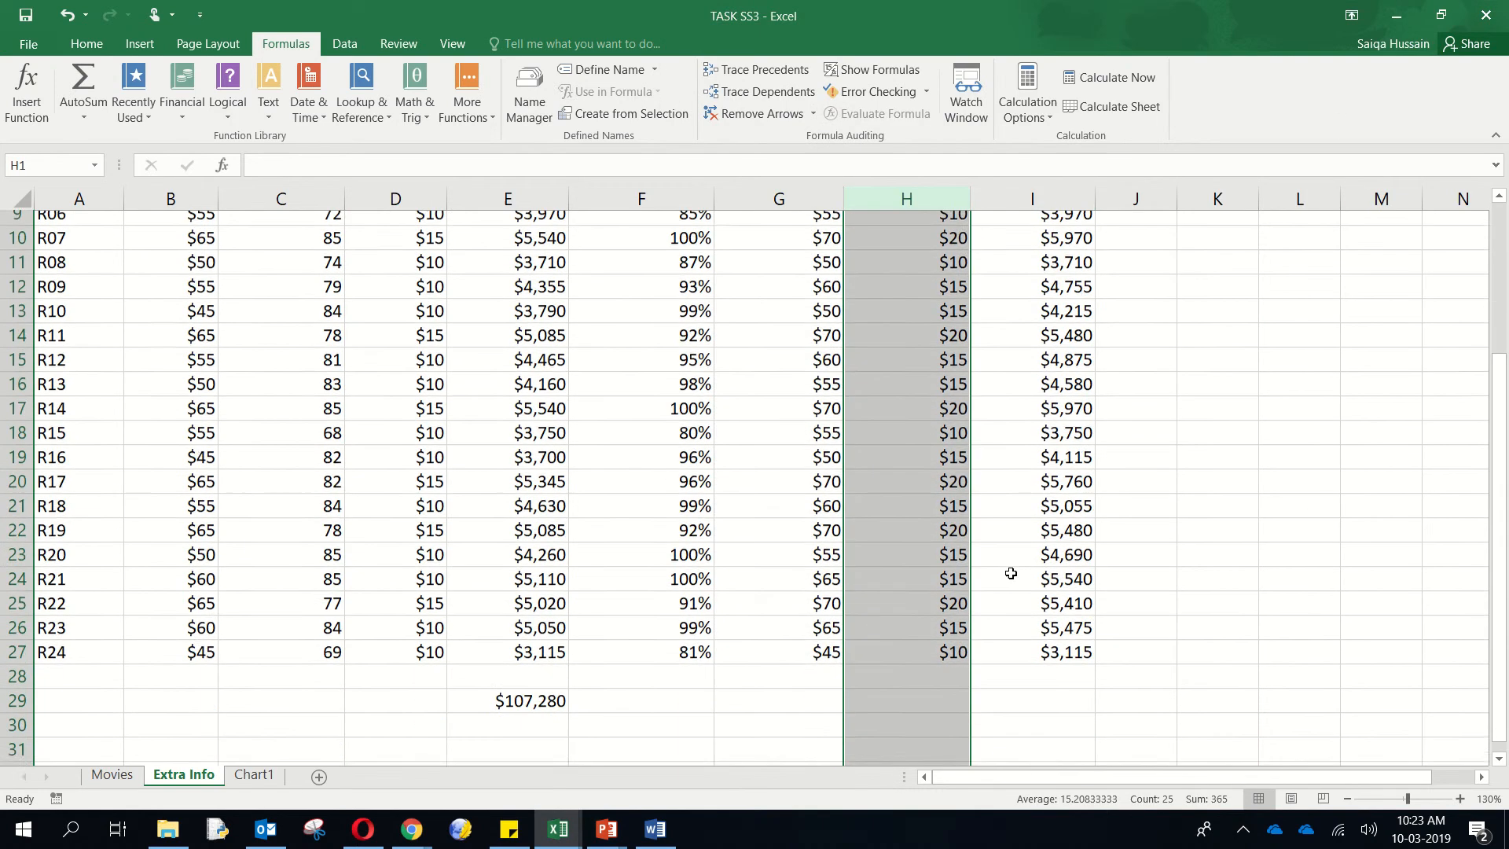
pyautogui.scroll(3, 944, 673)
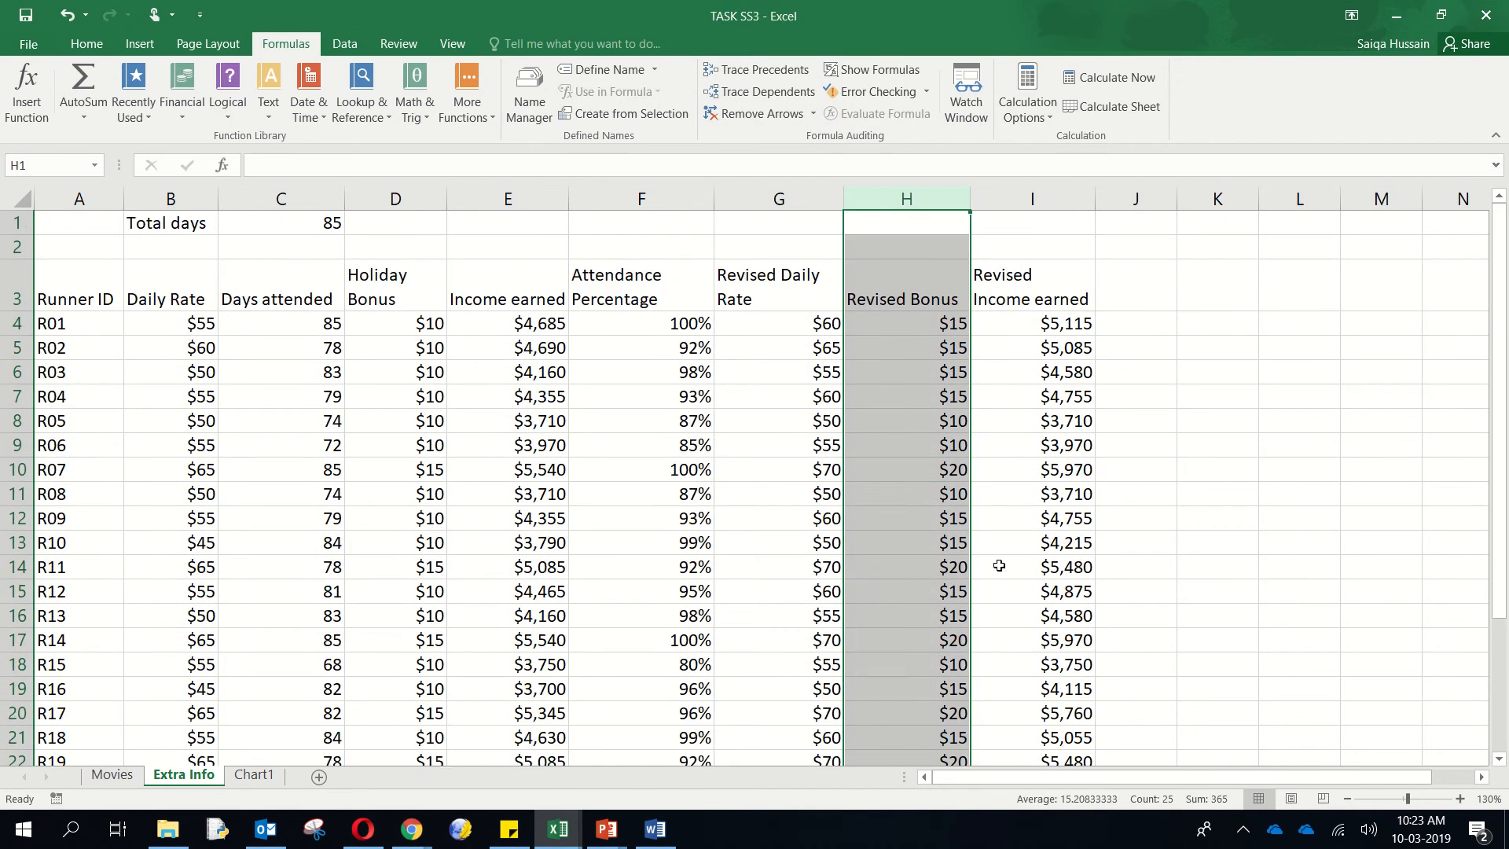
pyautogui.scroll(-3, 999, 566)
# - Switch to the PowerPoint slide, change the Revised Total Income cell reference to I29, and return to Excel
pyautogui.click(606, 829)
pyautogui.click(671, 748)
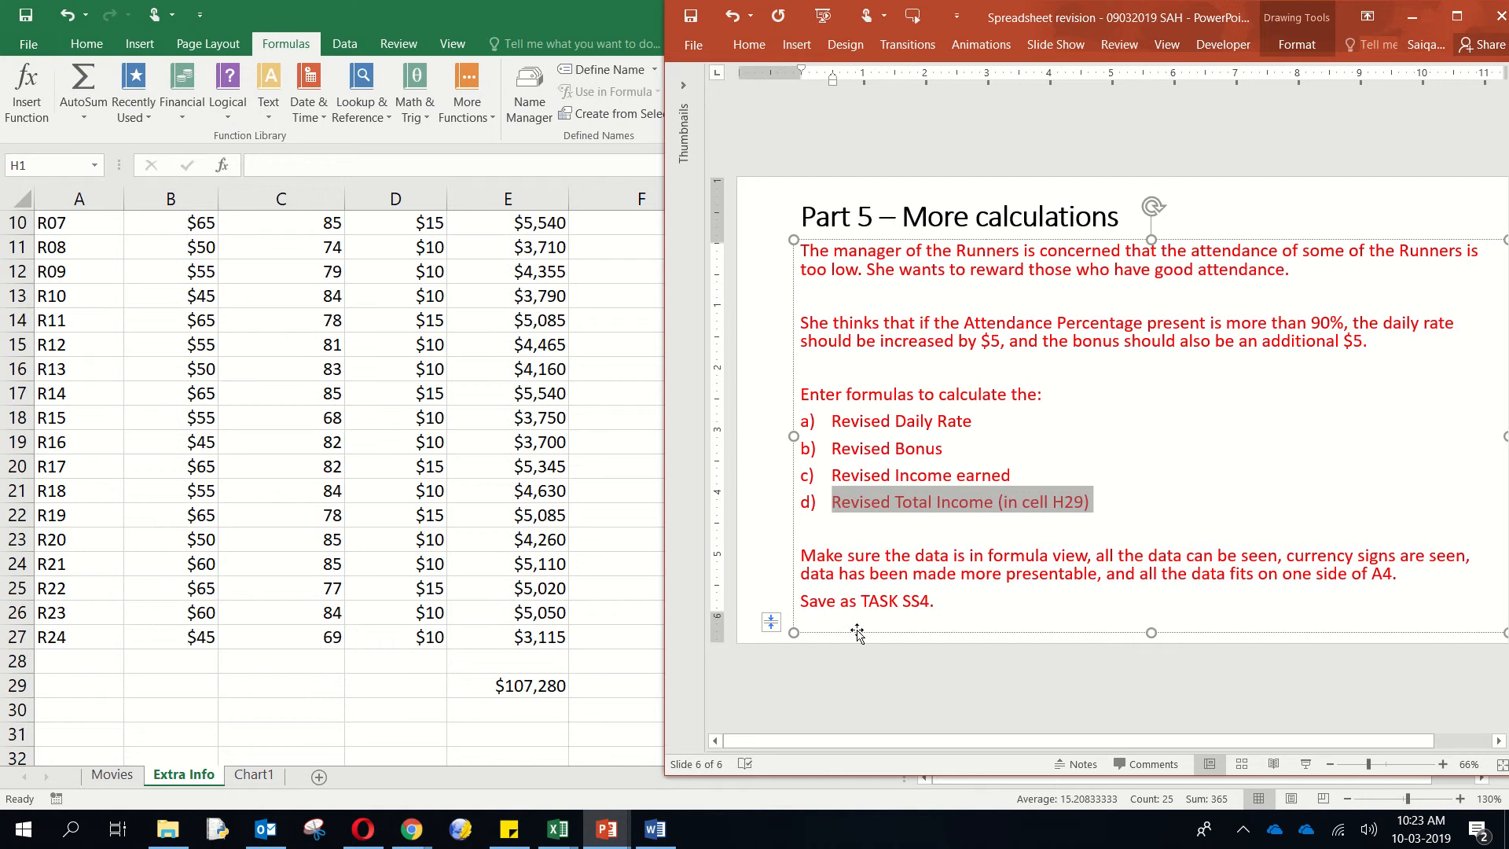
pyautogui.click(1065, 503)
pyautogui.press('BackSpace')
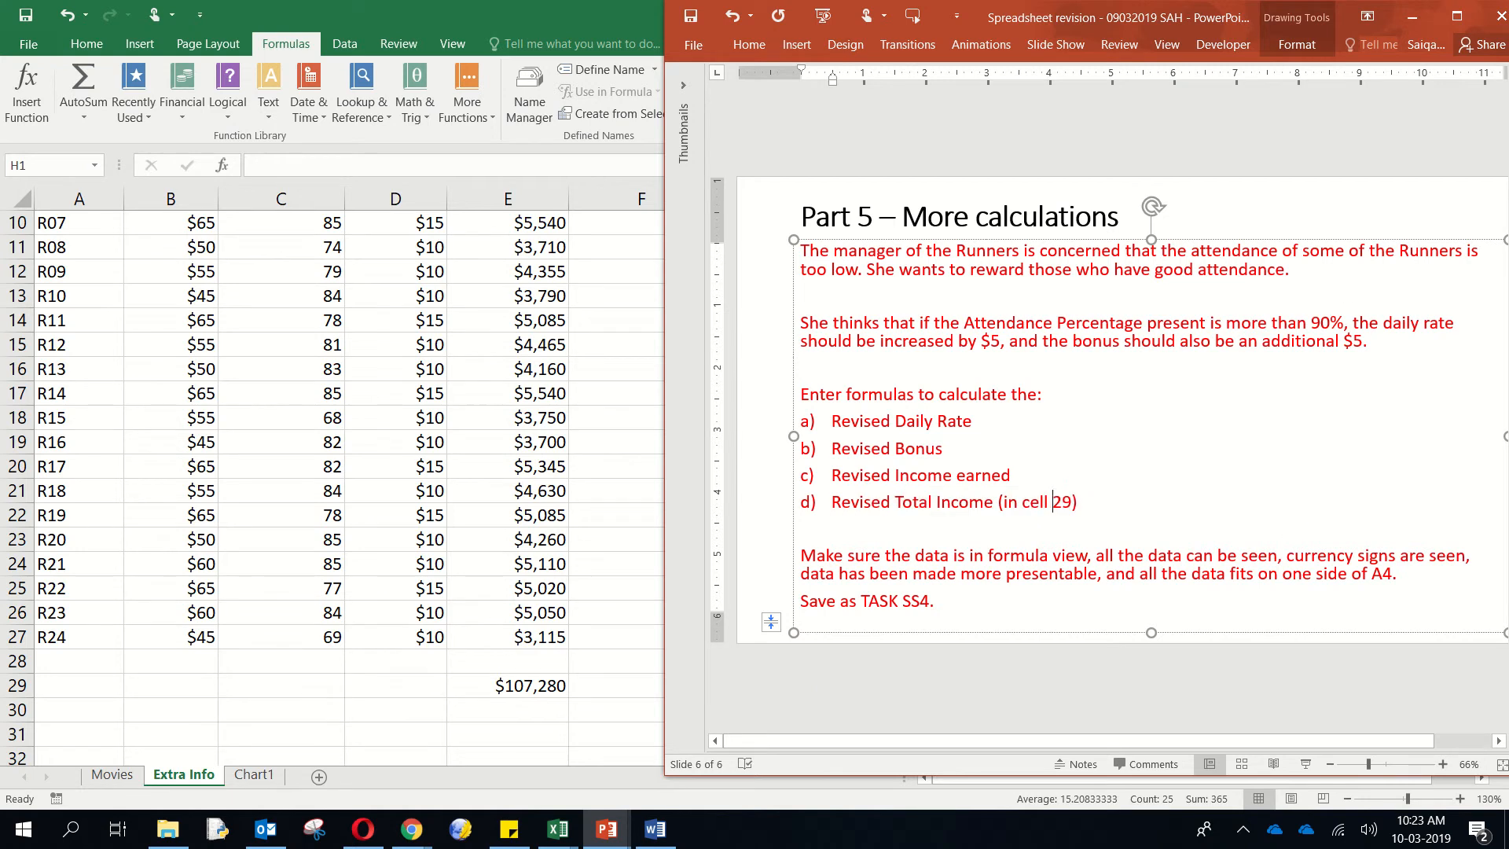
pyautogui.write('I')
pyautogui.click(1120, 712)
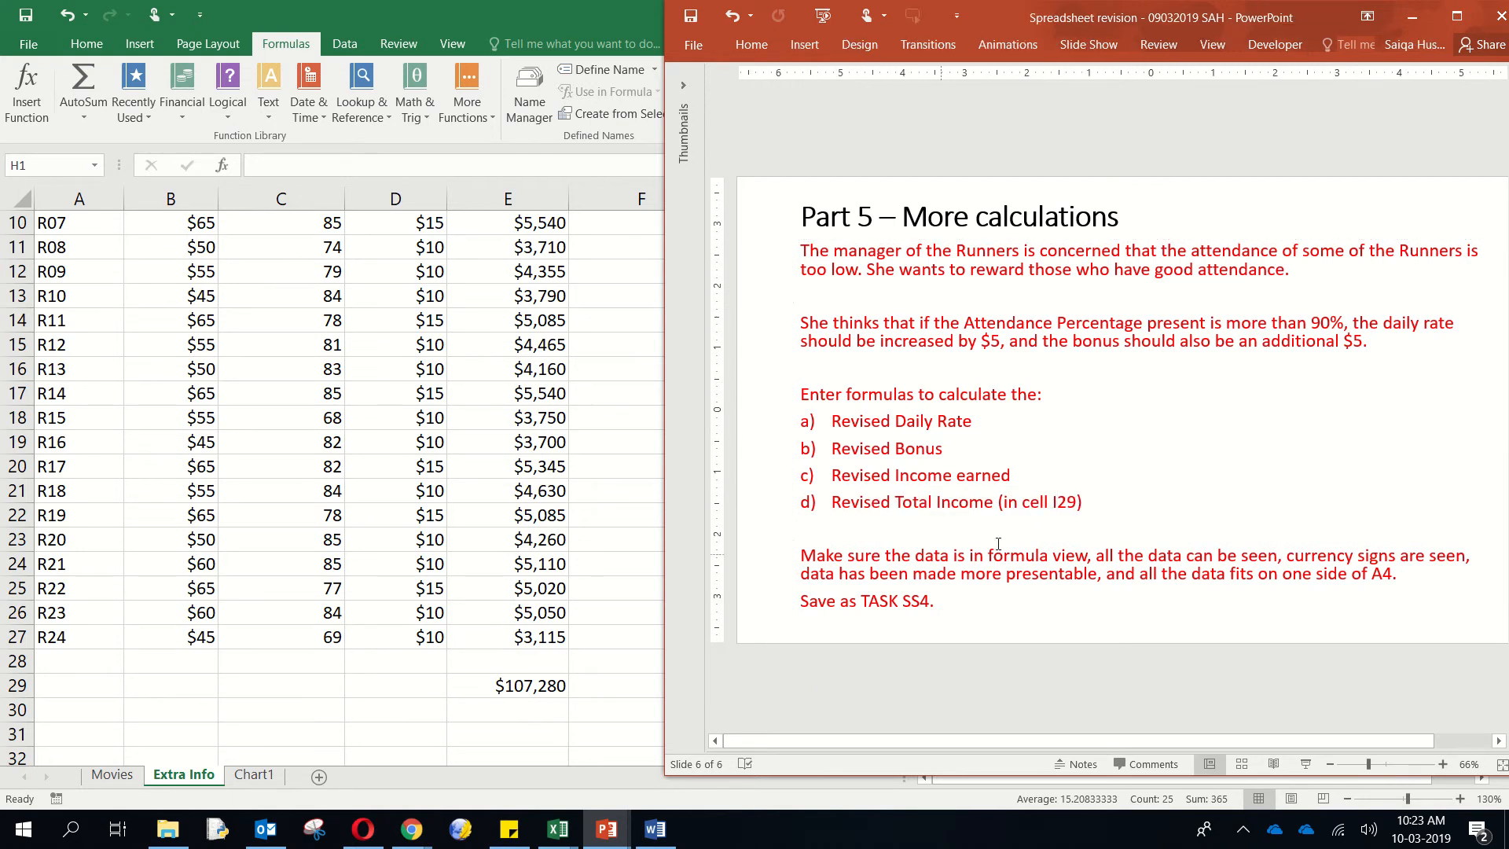
pyautogui.click(1412, 16)
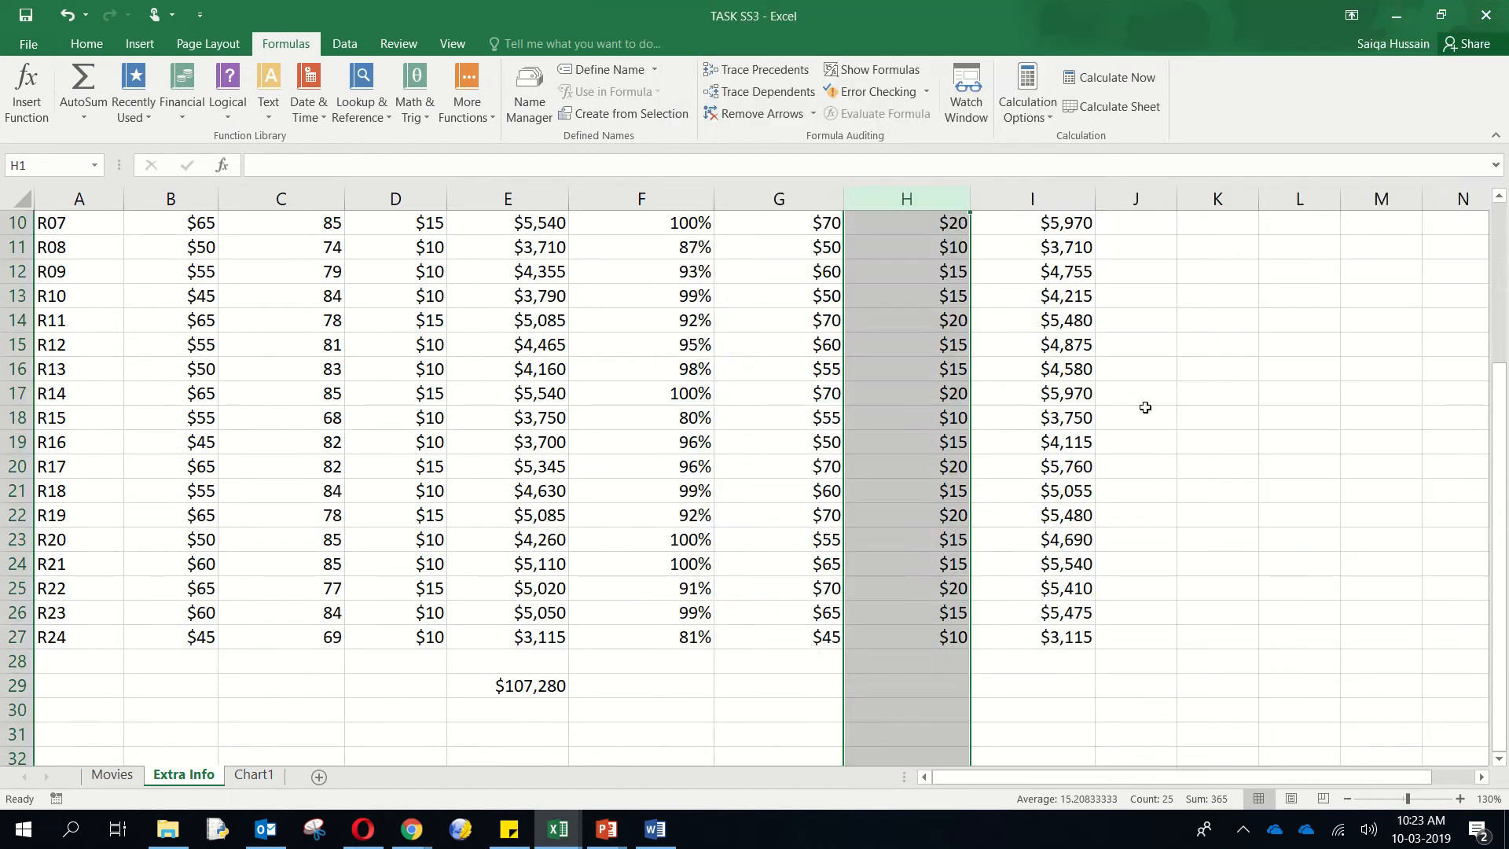
# - Enter =SUM(I4:I27) in cell I29 to total the Revised Income earned column
pyautogui.click(1065, 677)
pyautogui.scroll(3, 1057, 688)
pyautogui.scroll(-4, 1076, 668)
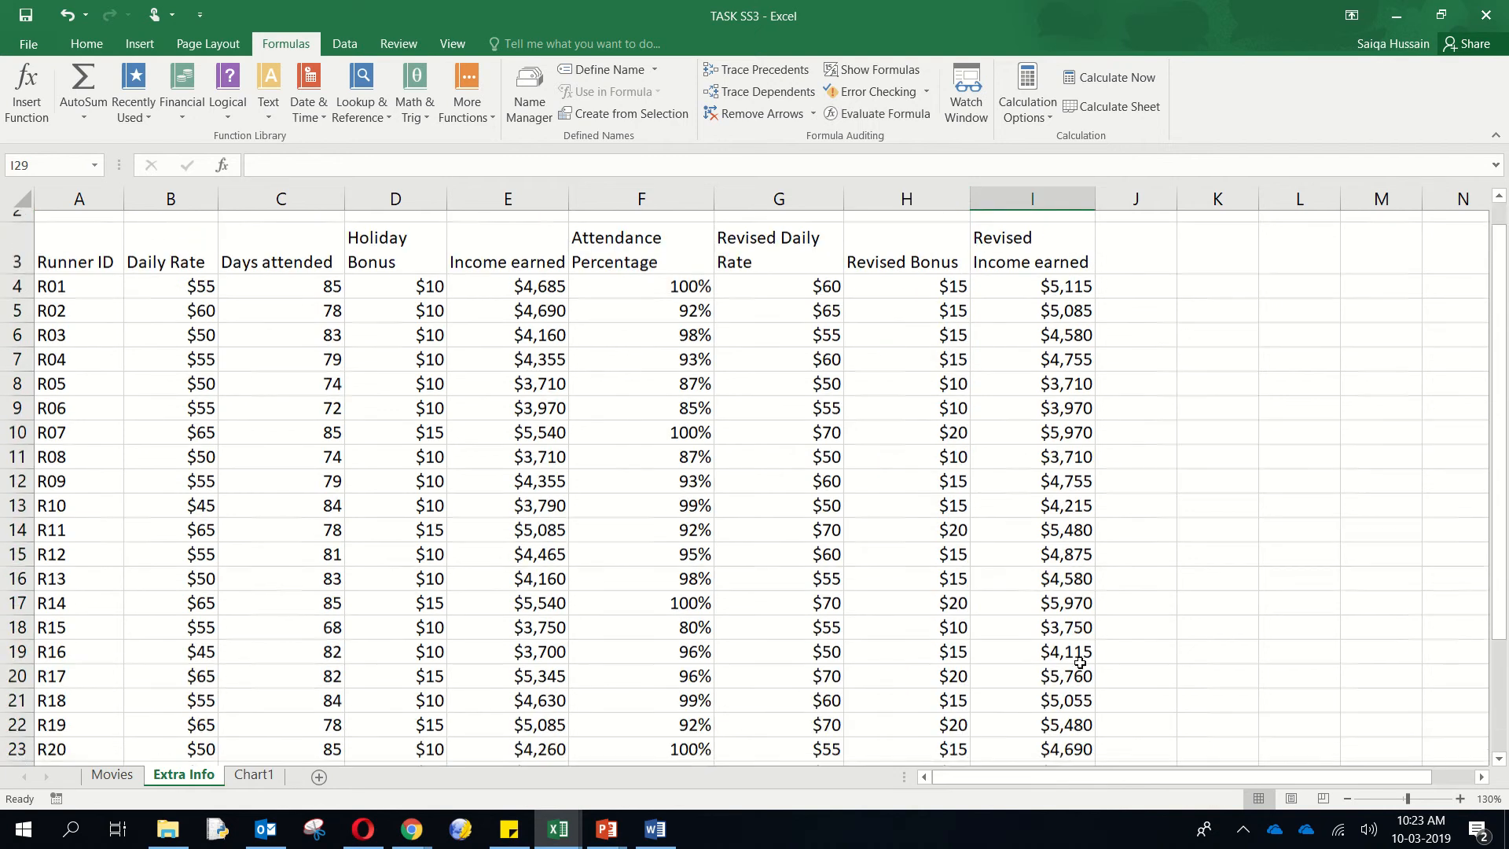
pyautogui.scroll(-2, 1080, 663)
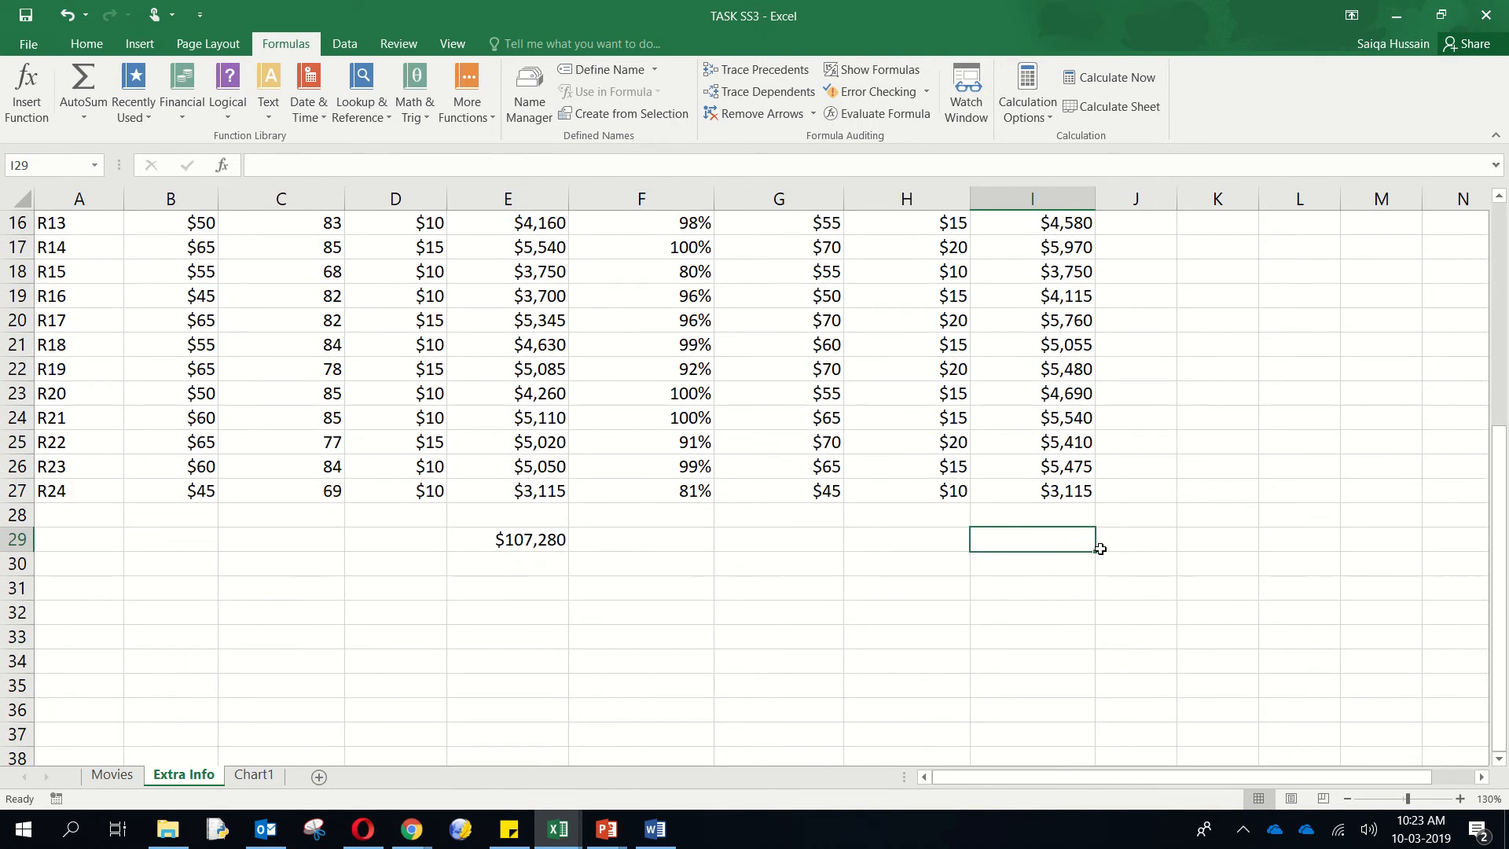
pyautogui.write('=S')
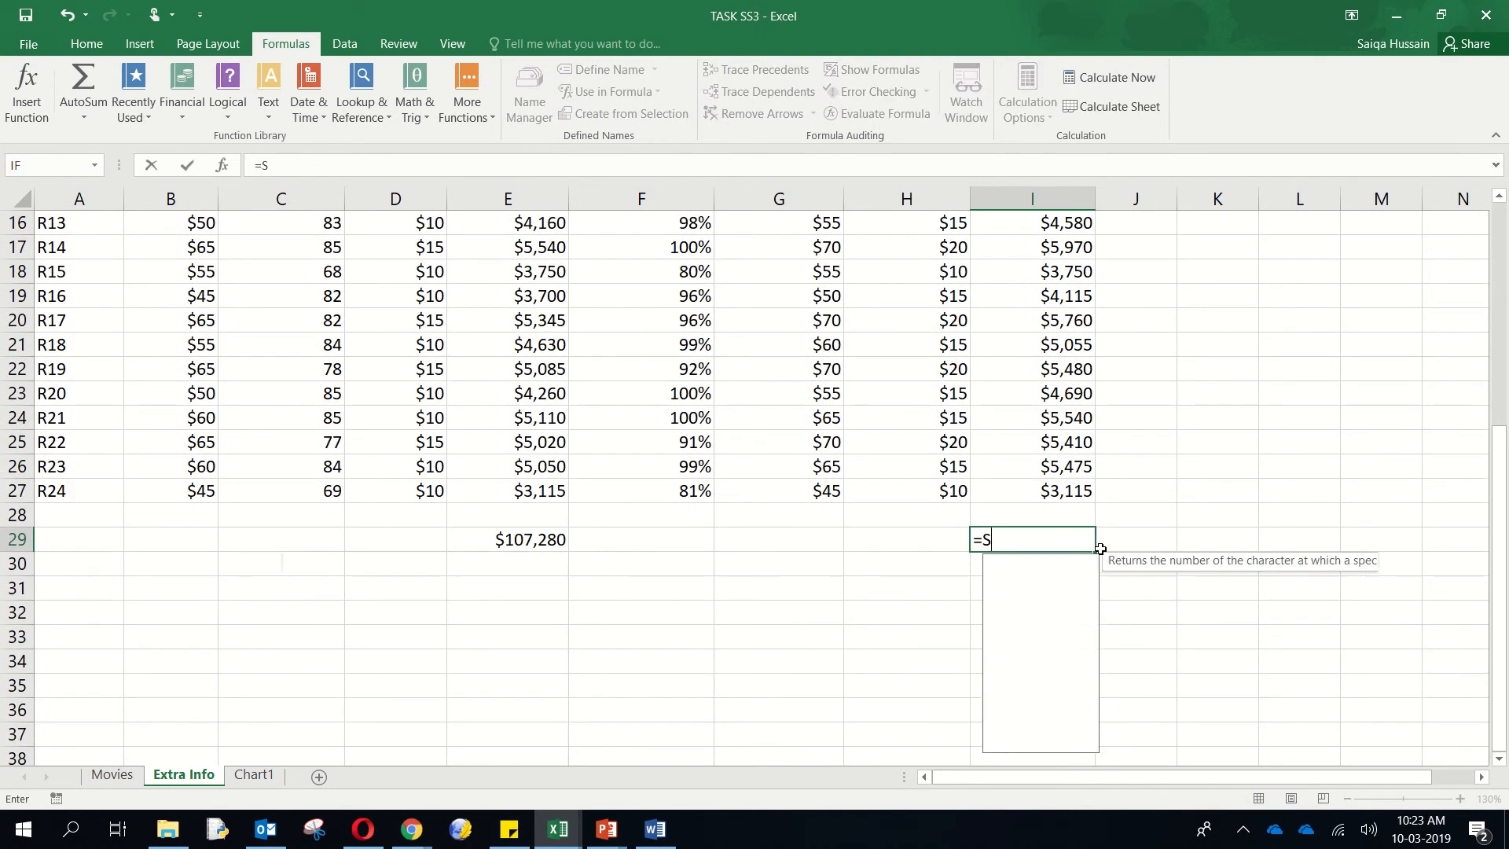
pyautogui.write('UM(')
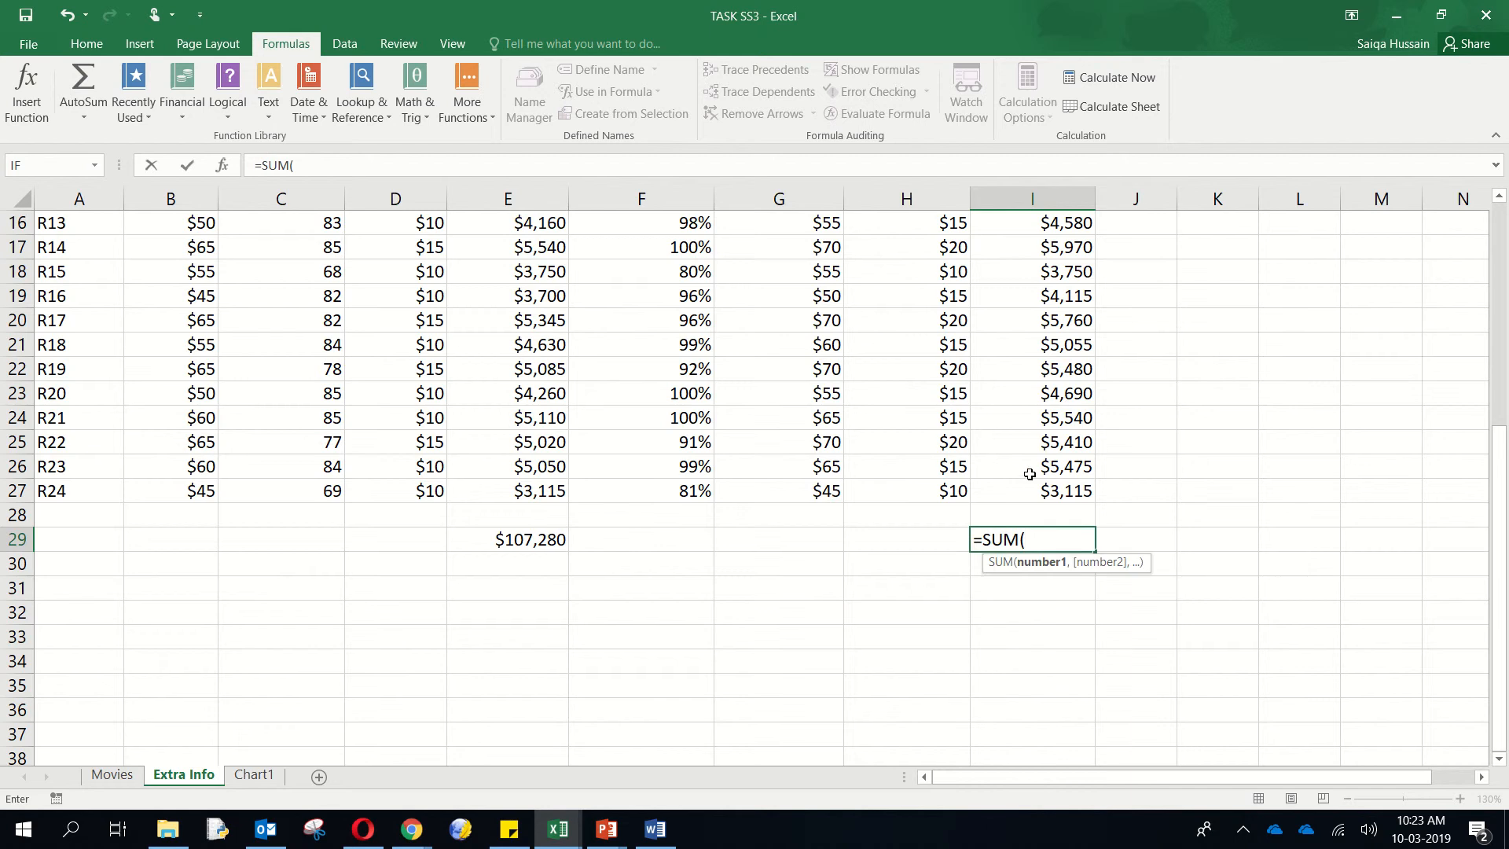
pyautogui.moveTo(1028, 487); pyautogui.dragTo(1035, 299)
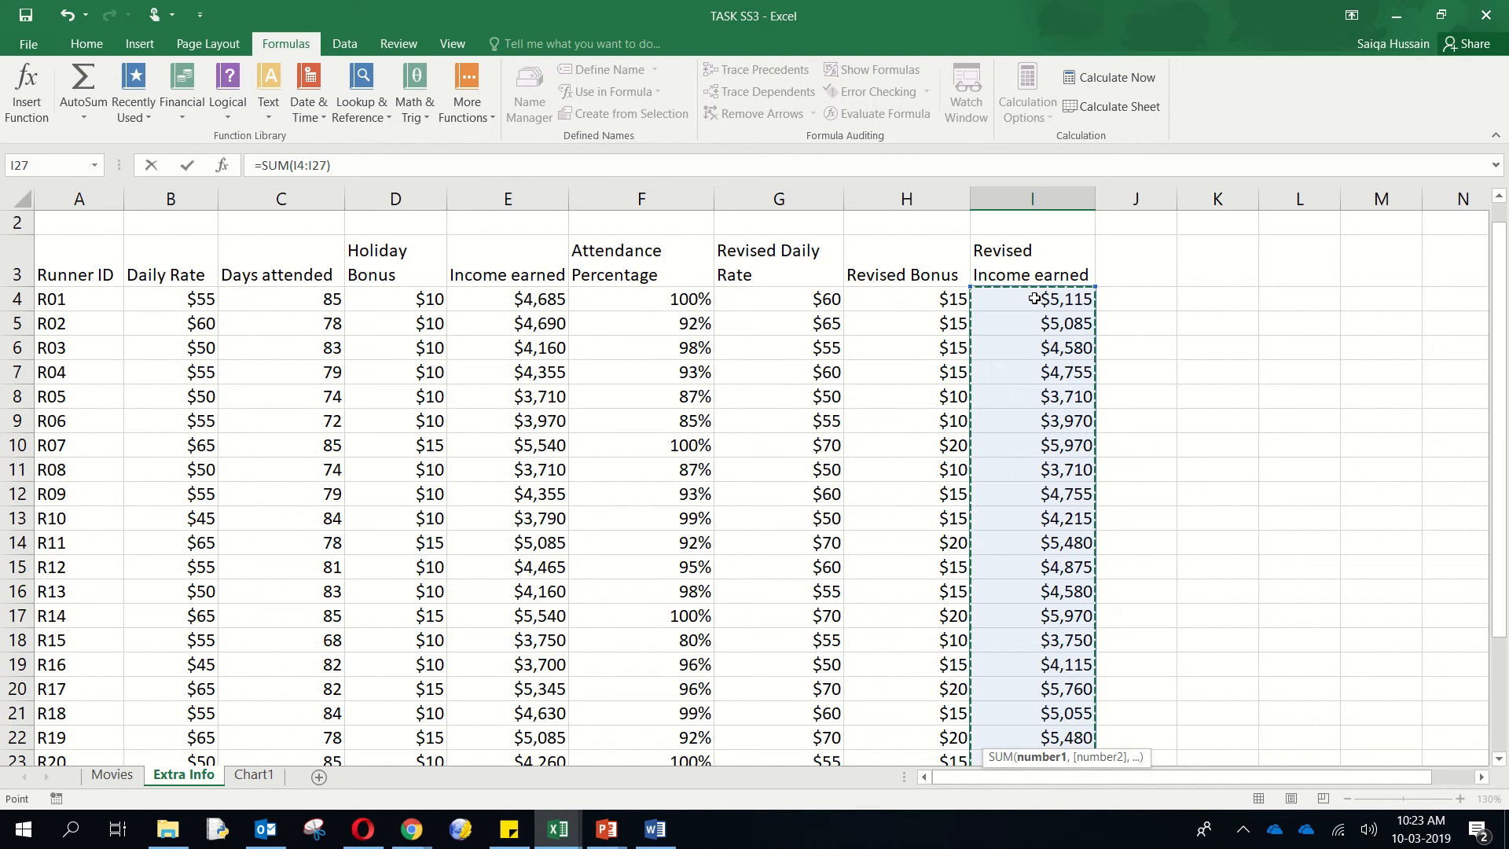
pyautogui.write(')')
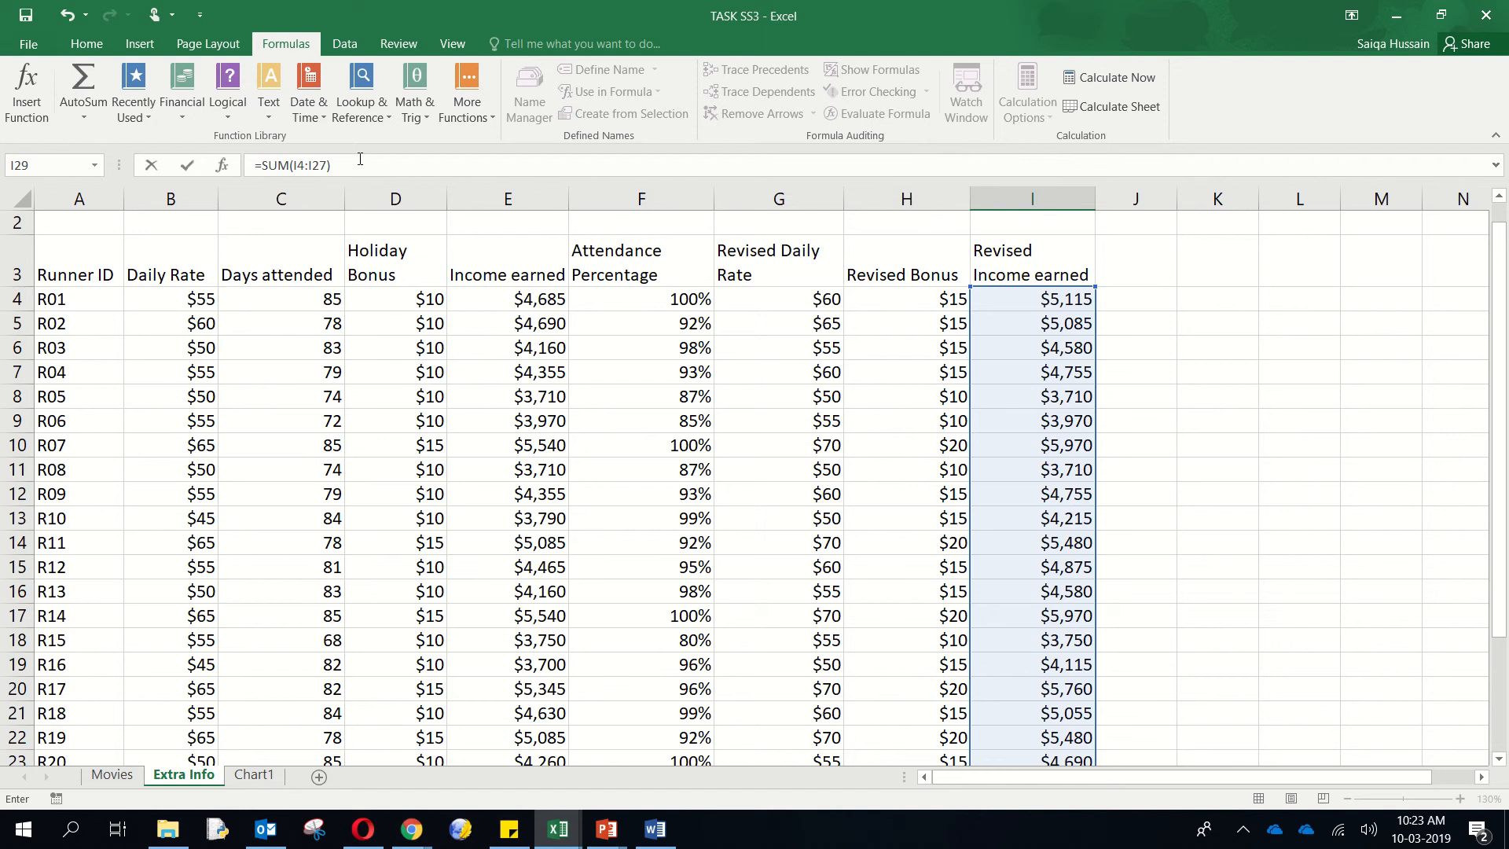
pyautogui.press('Return')
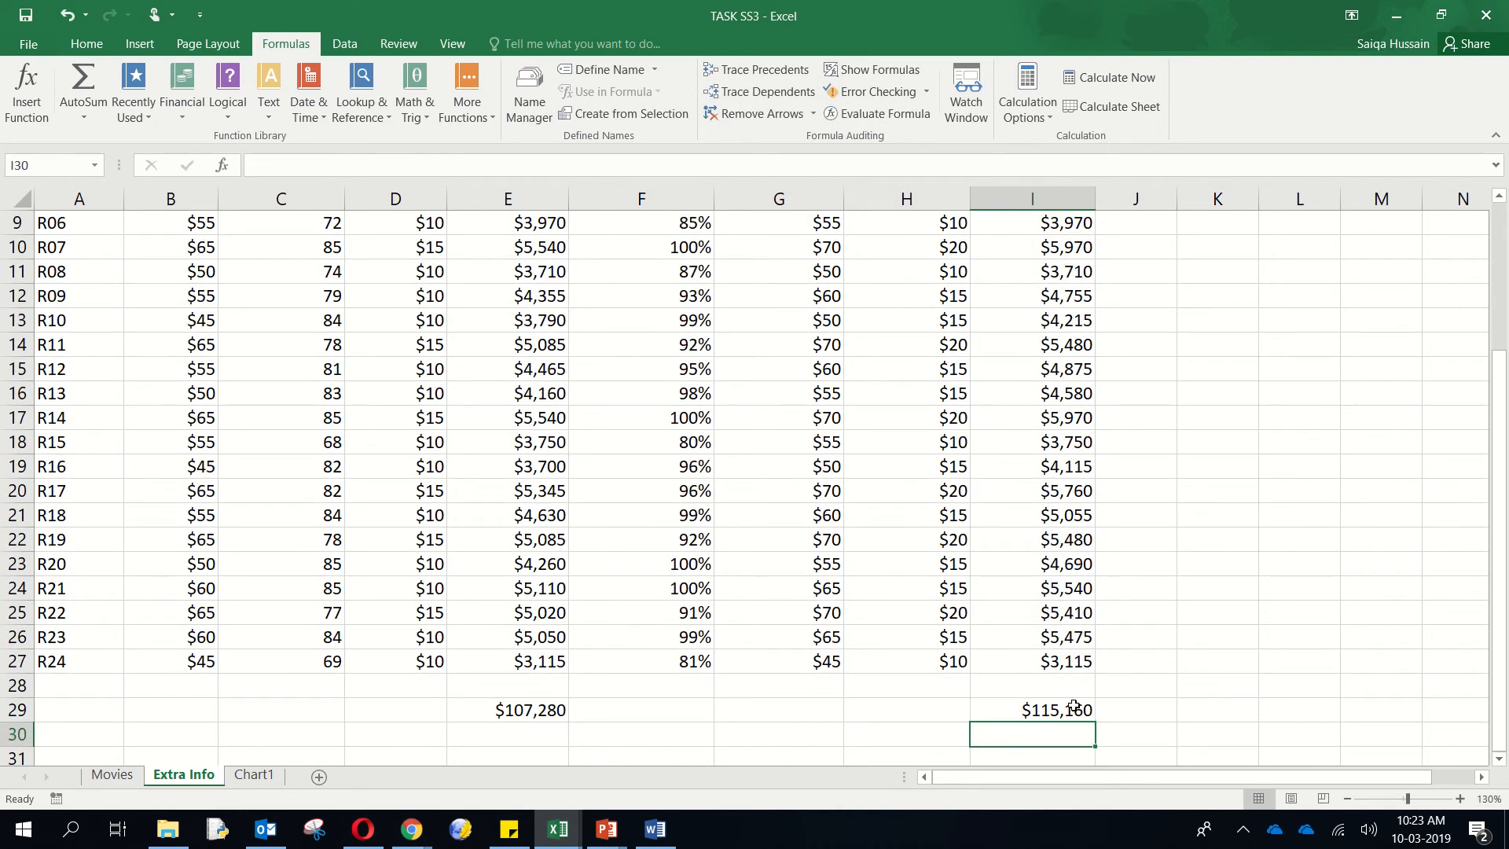
pyautogui.click(1074, 706)
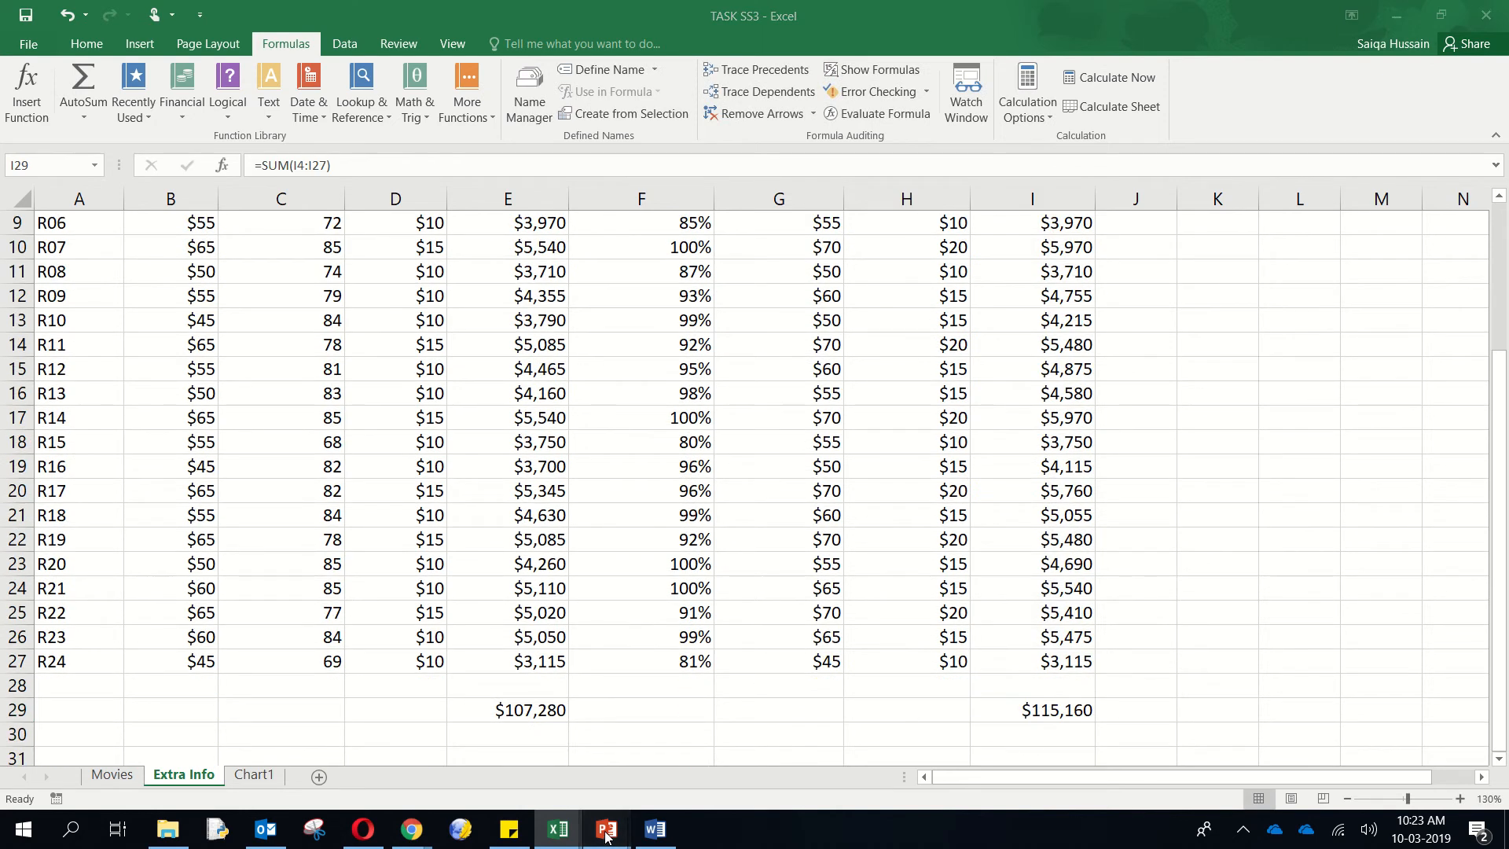
# - Switch to the PowerPoint task slide and review the Revised Total Income item and the closing presentation and save instructions
pyautogui.moveTo(606, 830)
pyautogui.click(670, 786)
pyautogui.moveTo(937, 511); pyautogui.dragTo(948, 510)
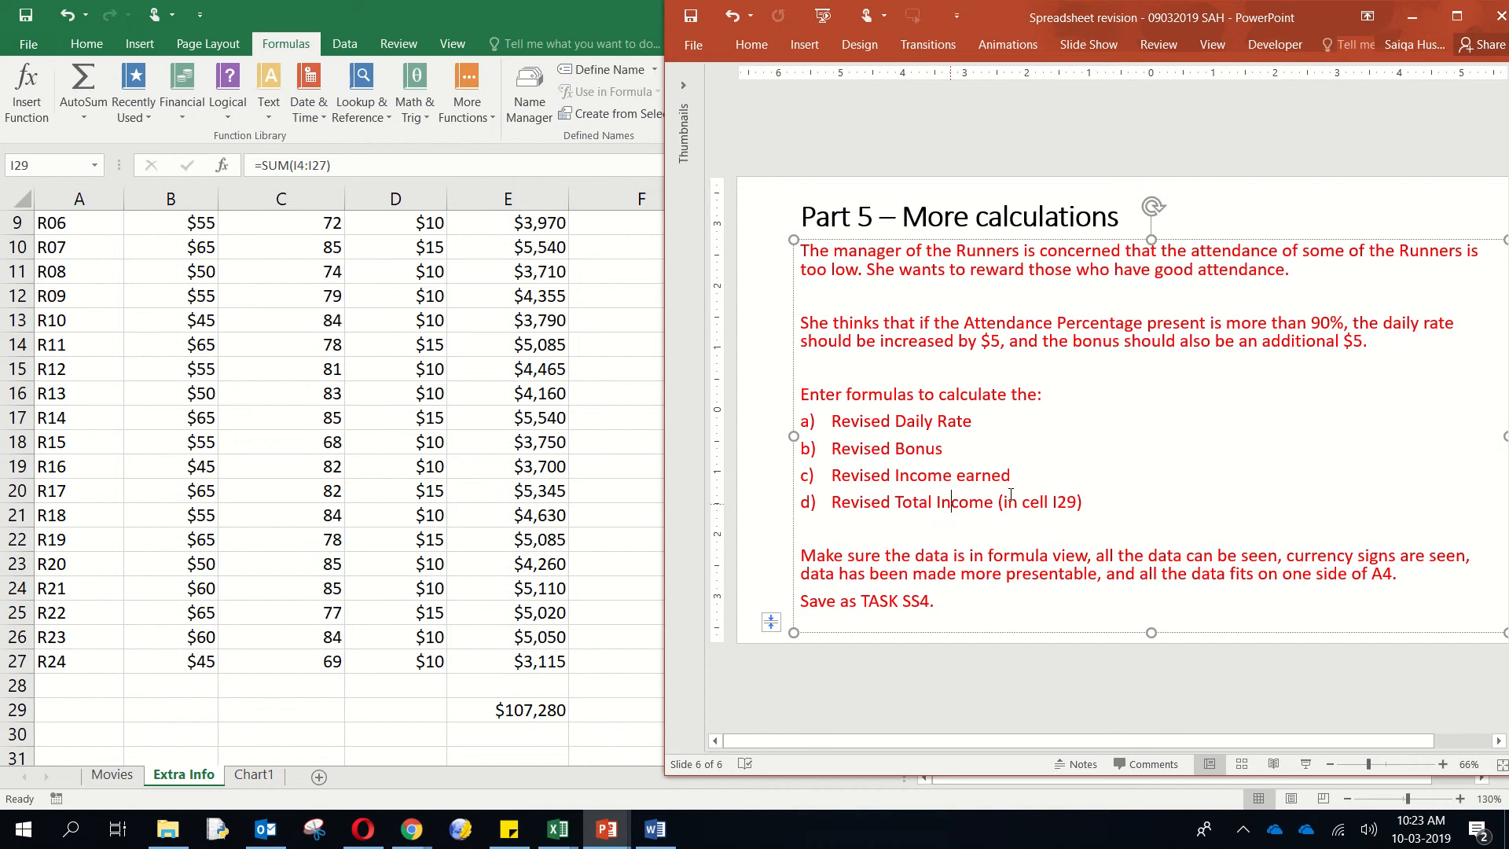
pyautogui.moveTo(1083, 504); pyautogui.dragTo(859, 522)
pyautogui.moveTo(914, 572); pyautogui.dragTo(911, 602)
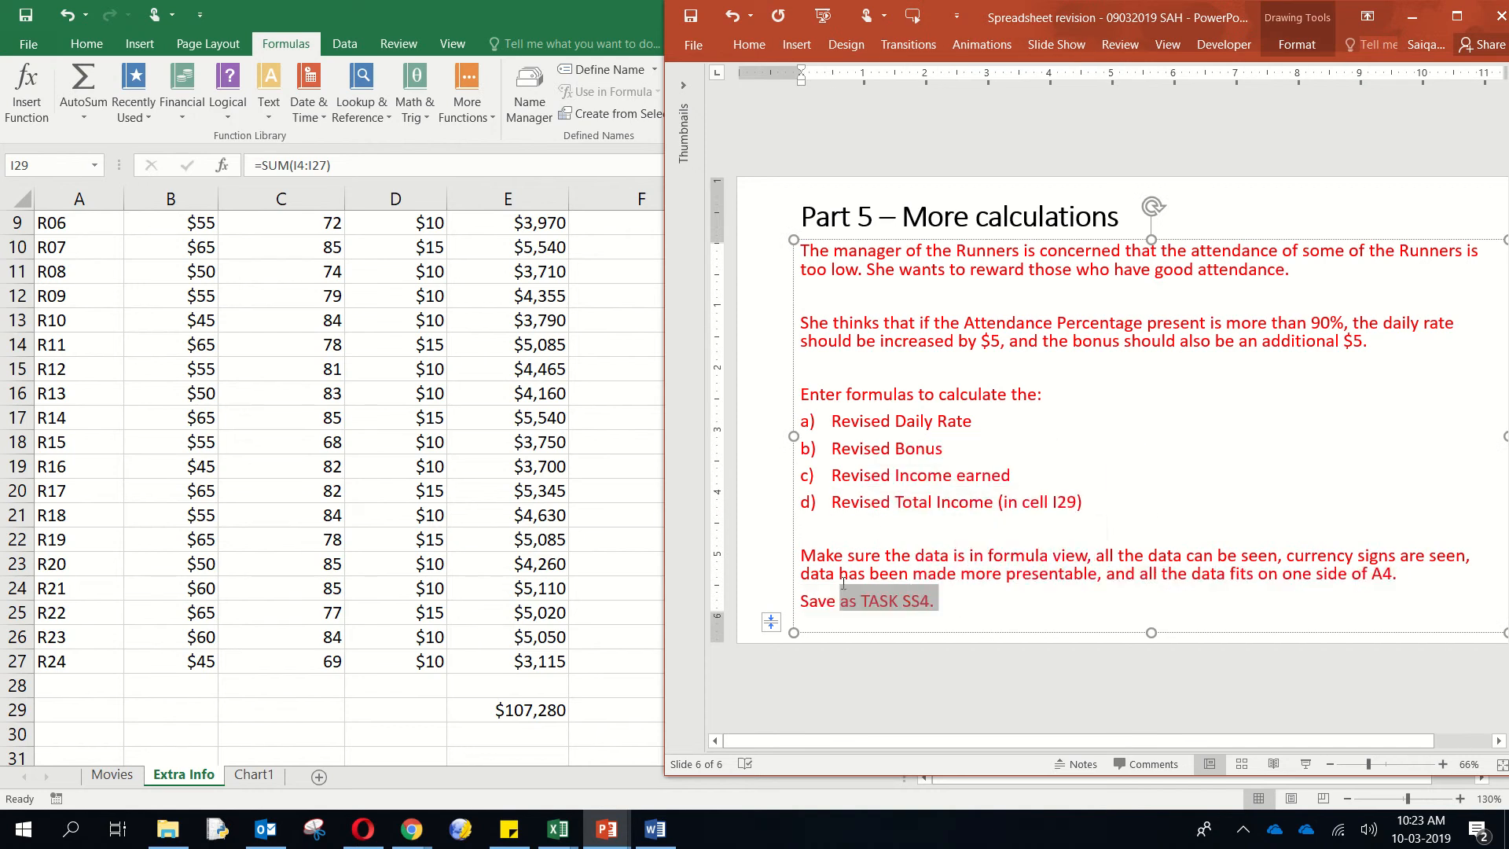
# - Reword the slide's presentation instruction so it says the currency signs "have been applied" instead of "are seen"
pyautogui.tripleClick(1018, 588)
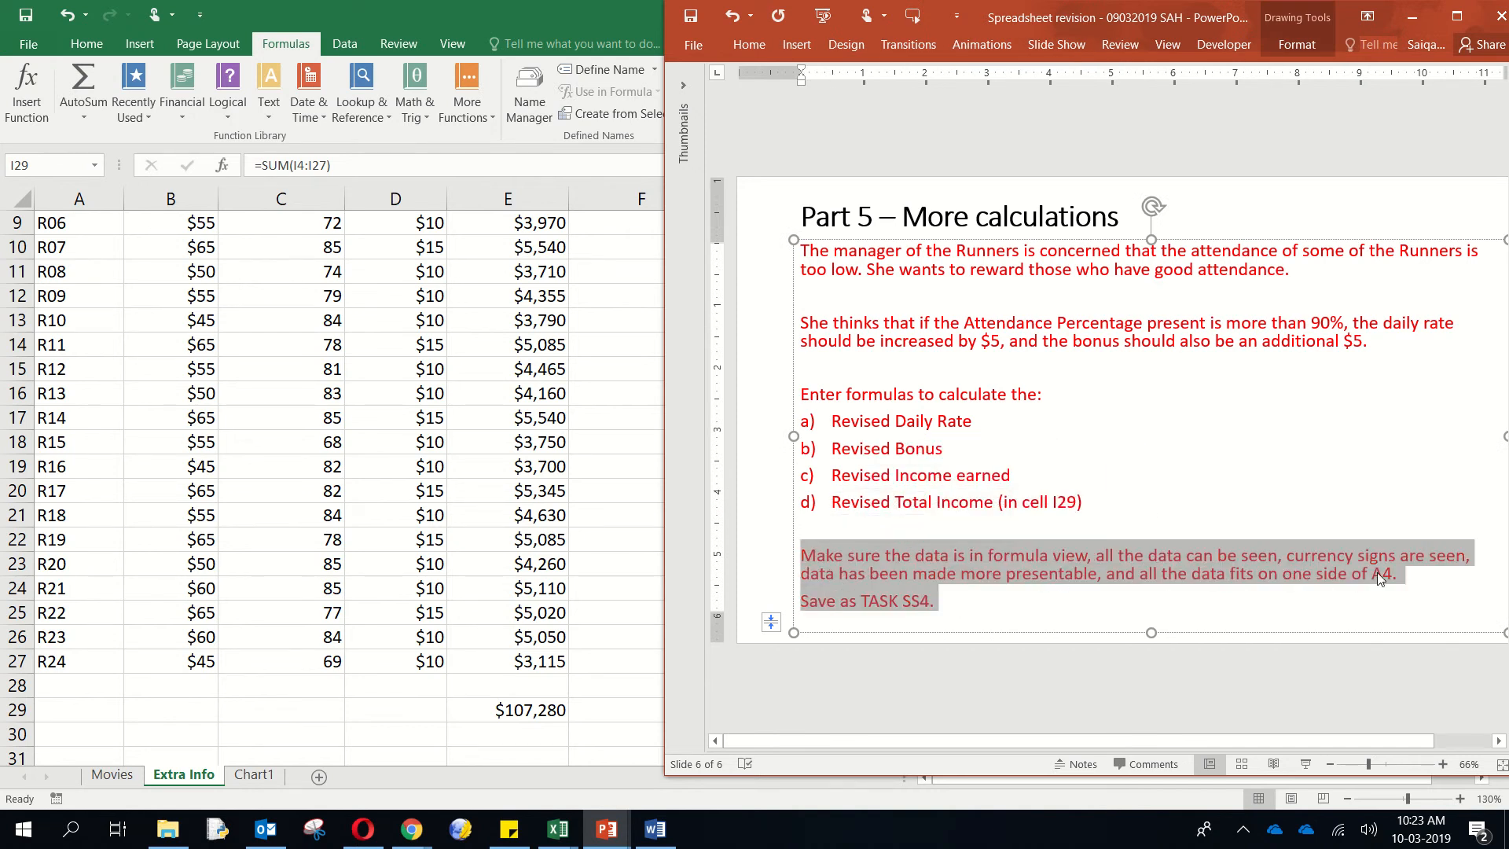
pyautogui.doubleClick(1464, 559)
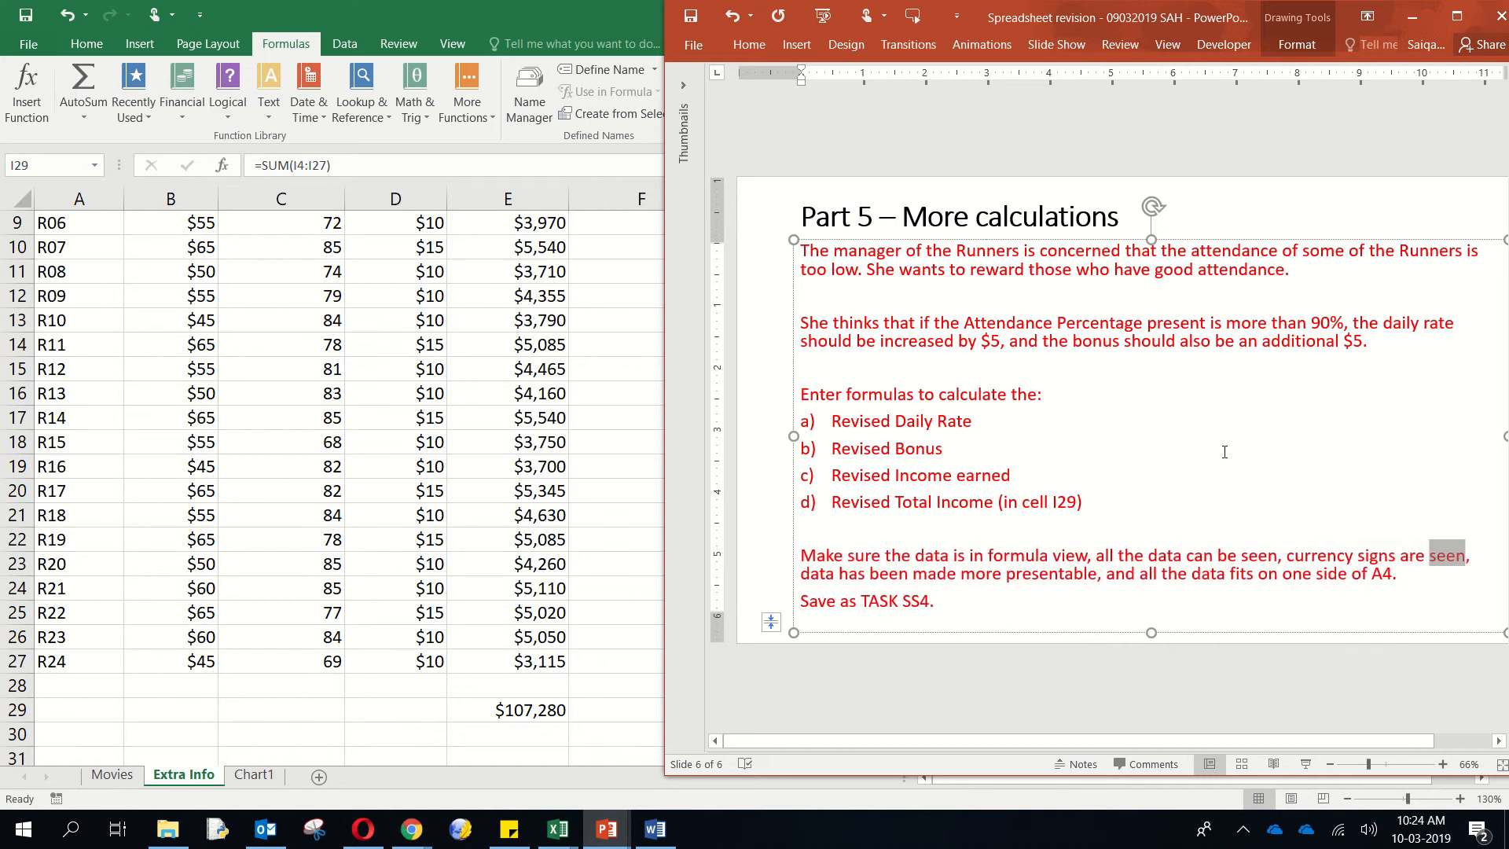
pyautogui.press('BackSpace')
pyautogui.press('BackSpace')
pyautogui.press('BackSpace')
pyautogui.press('BackSpace')
pyautogui.press('BackSpace')
pyautogui.write('have b')
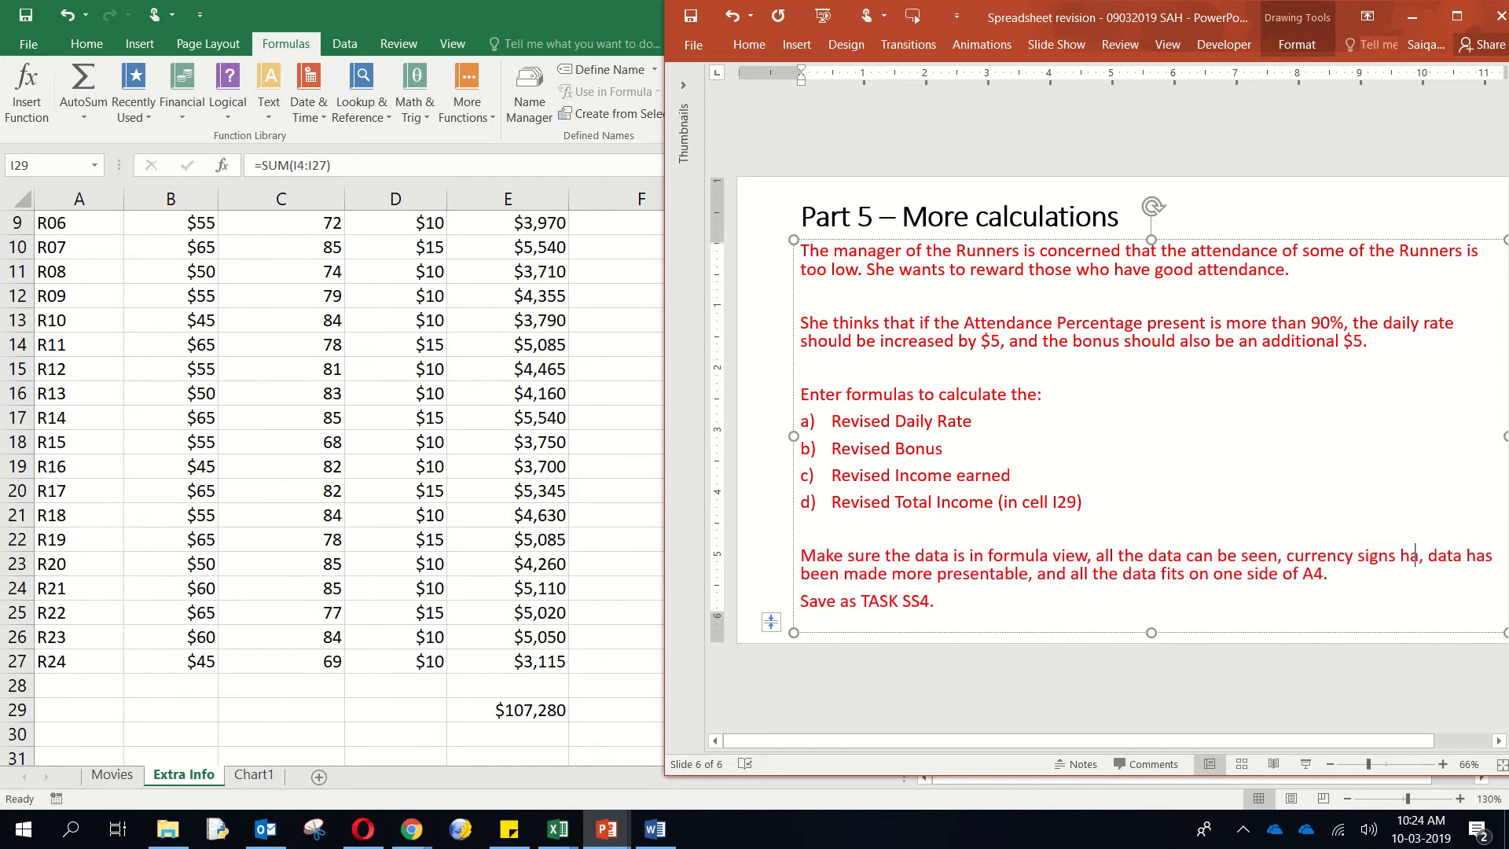
pyautogui.write('een applied')
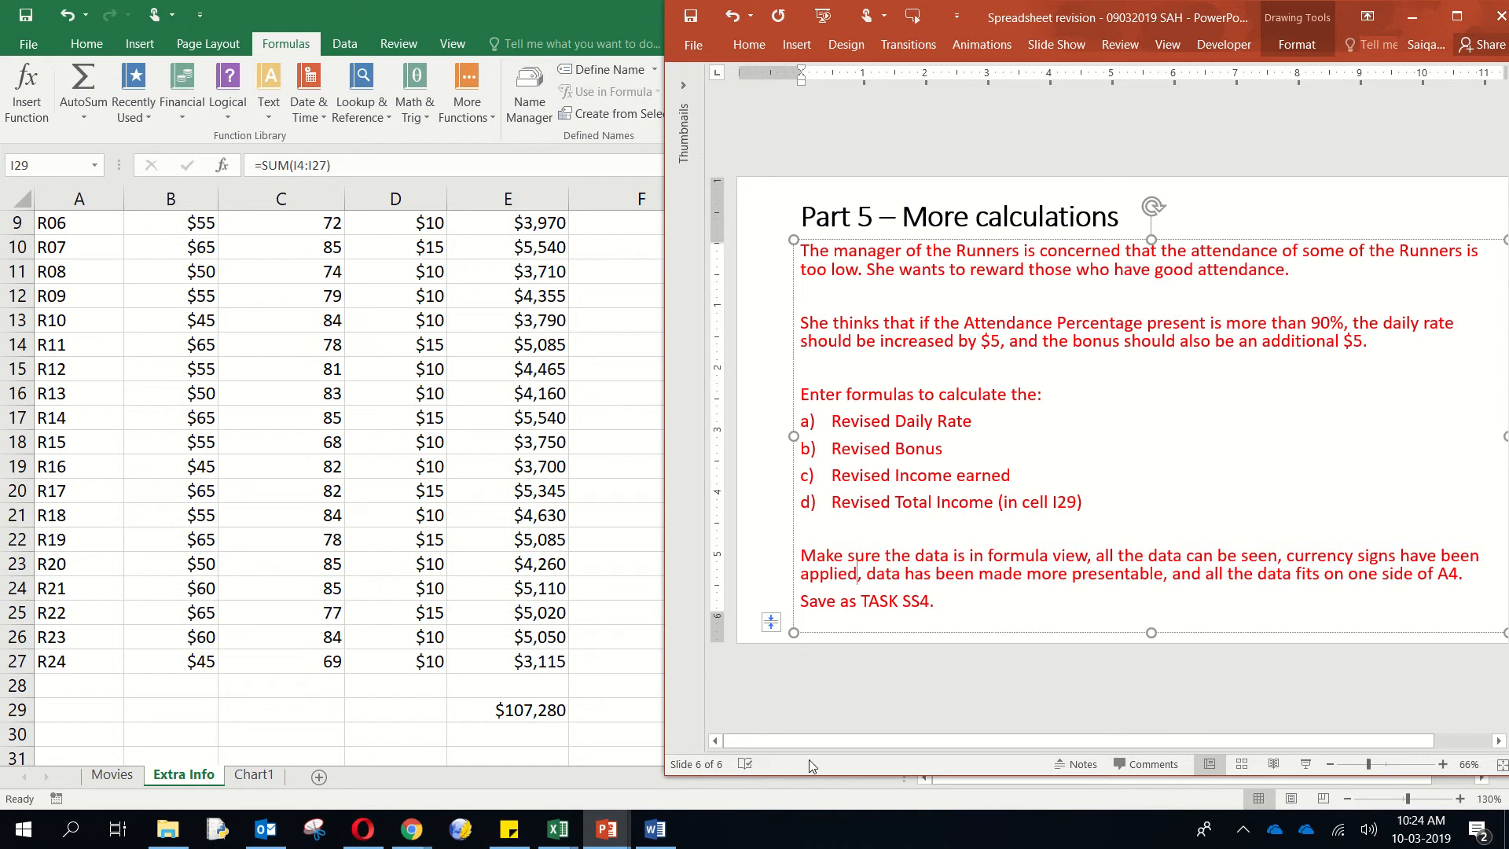
# - Review the slide's formula view and one-side-of-A4 requirements, return to Excel, and show formulas on the Extra Info sheet
pyautogui.moveTo(895, 576); pyautogui.dragTo(1453, 576)
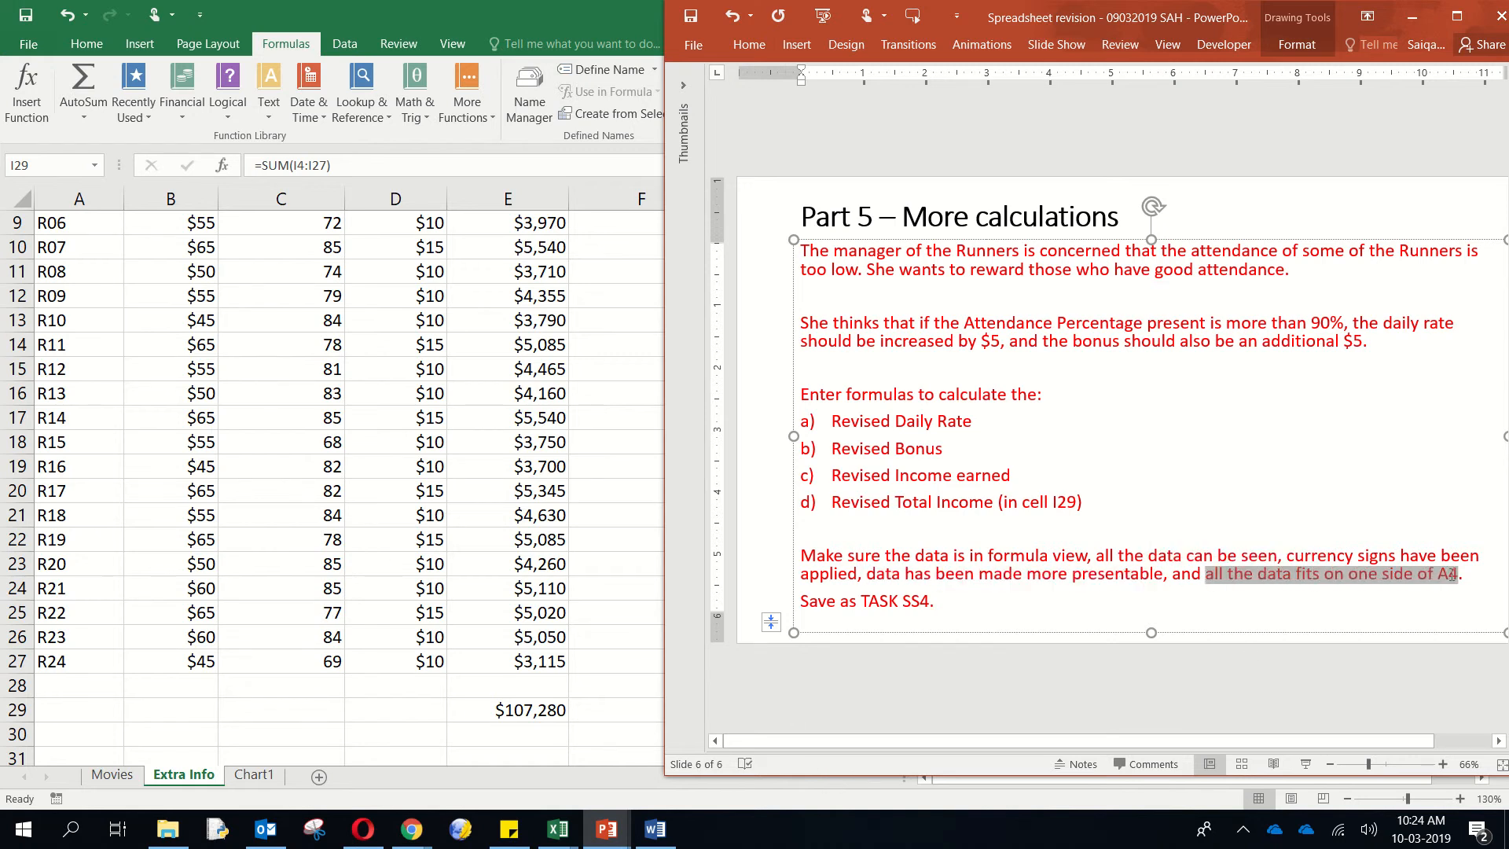
pyautogui.click(947, 580)
pyautogui.moveTo(800, 555); pyautogui.dragTo(1019, 559)
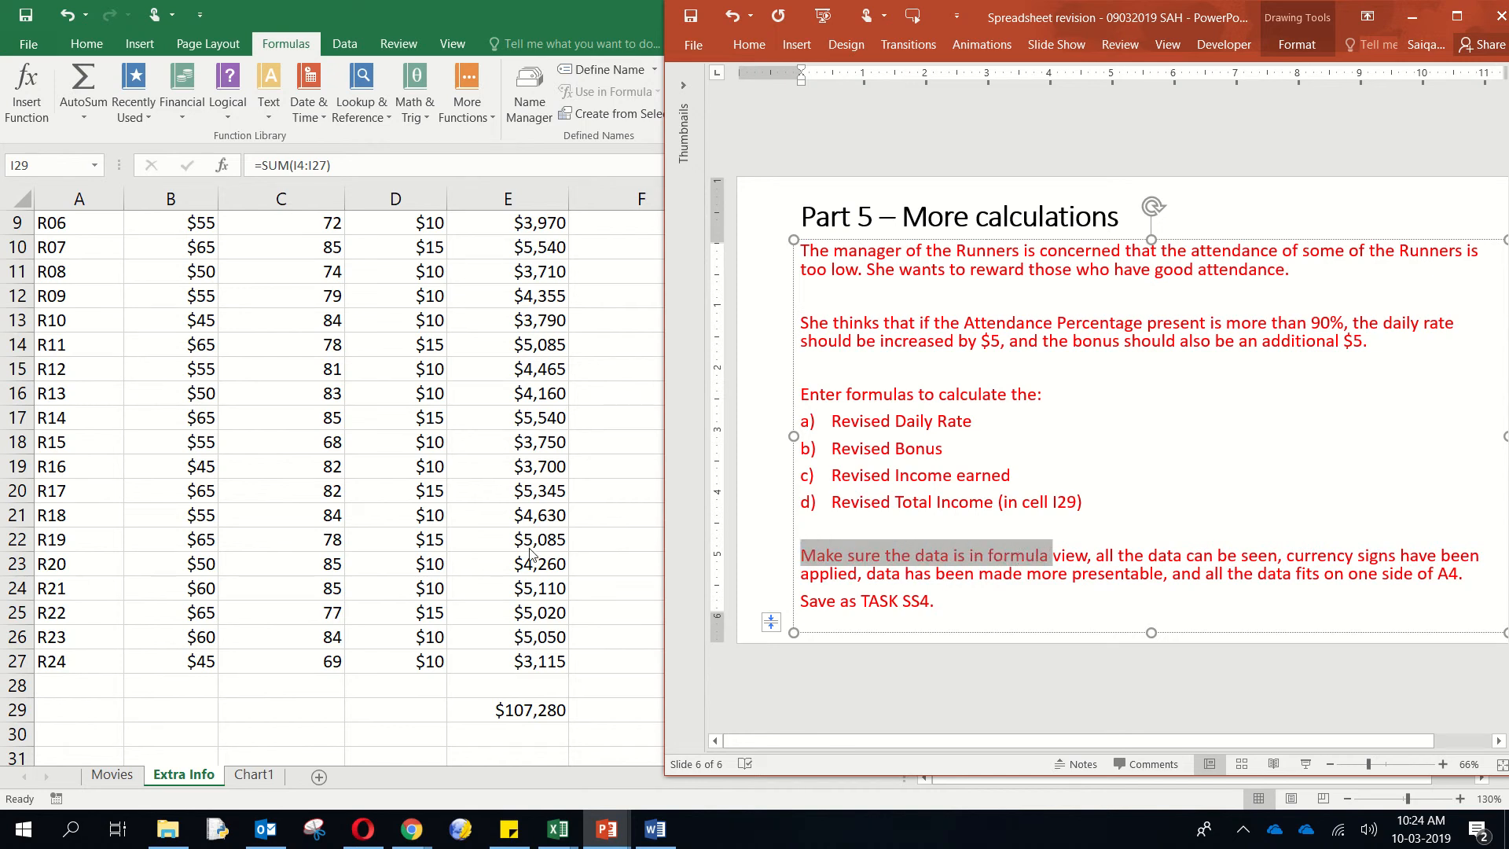
pyautogui.click(478, 549)
pyautogui.scroll(3, 479, 550)
pyautogui.scroll(-3, 497, 532)
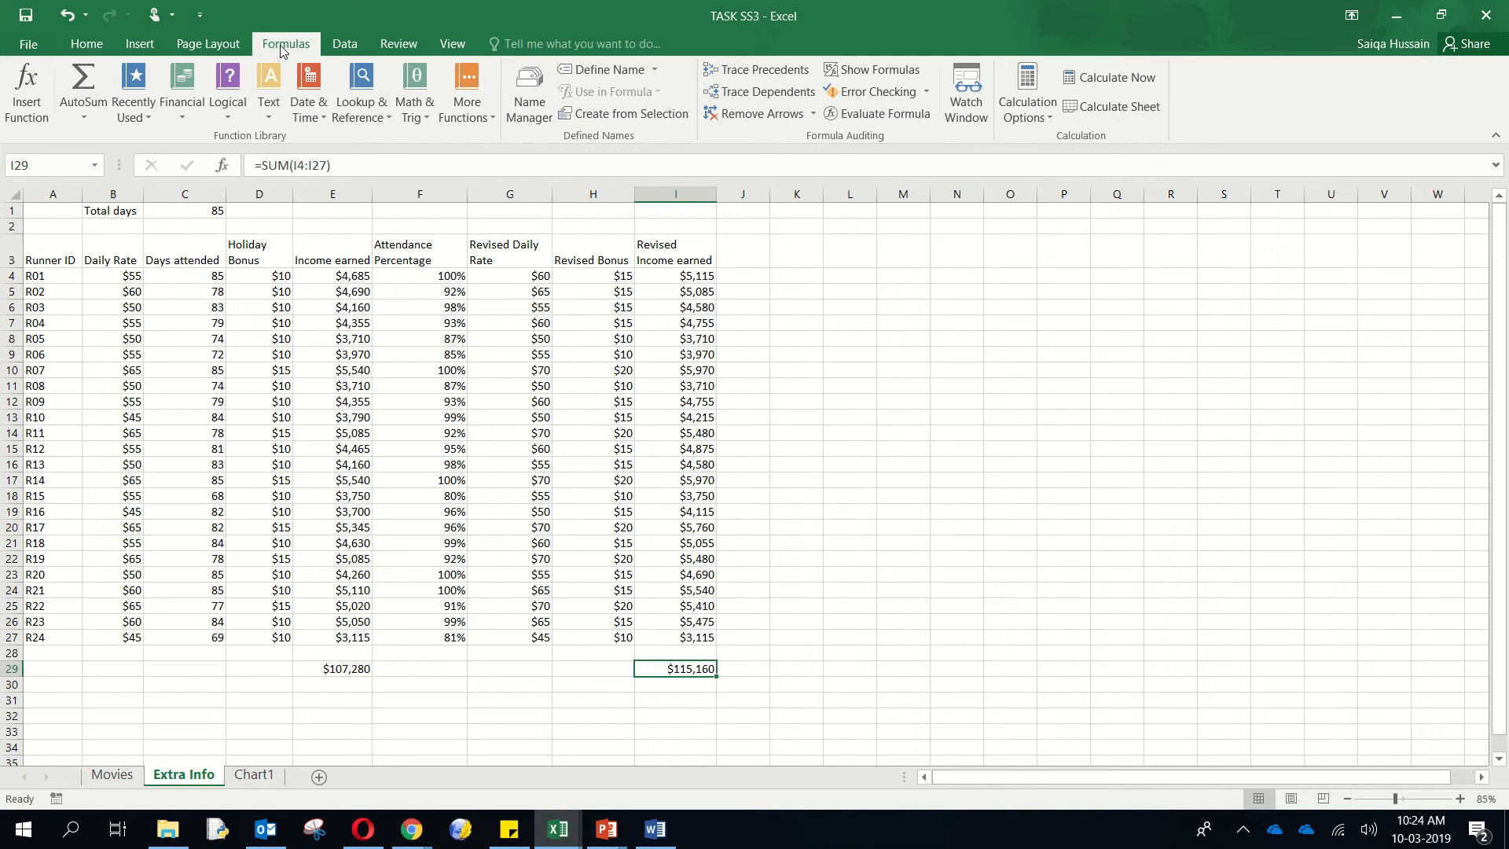
pyautogui.click(872, 70)
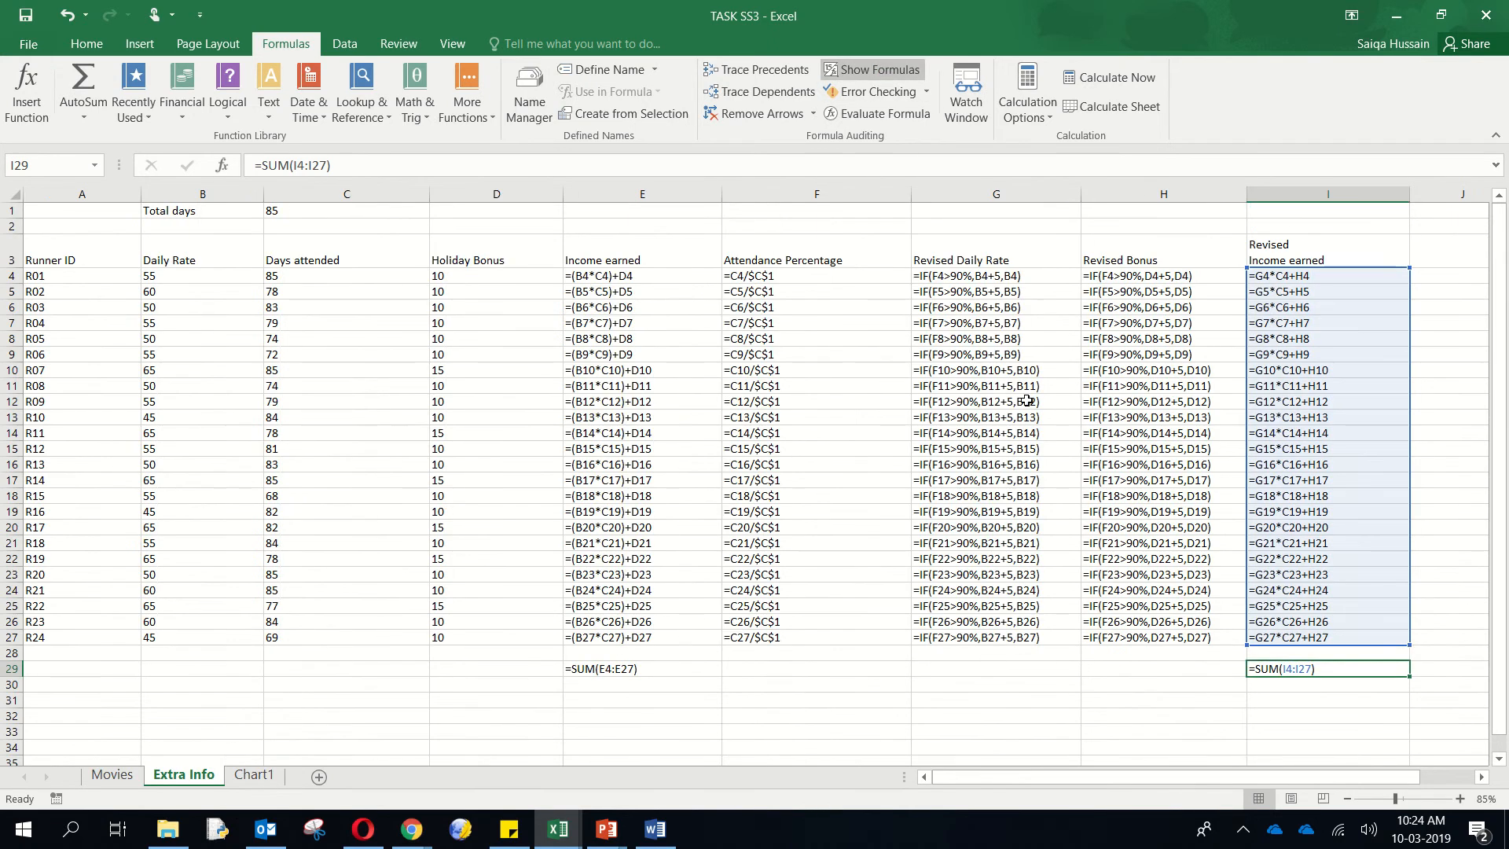
# - Narrow columns A to I to fit their headings and formulas in formula view
pyautogui.click(1029, 417)
pyautogui.moveTo(912, 193); pyautogui.dragTo(849, 193)
pyautogui.moveTo(1022, 186); pyautogui.dragTo(1004, 186)
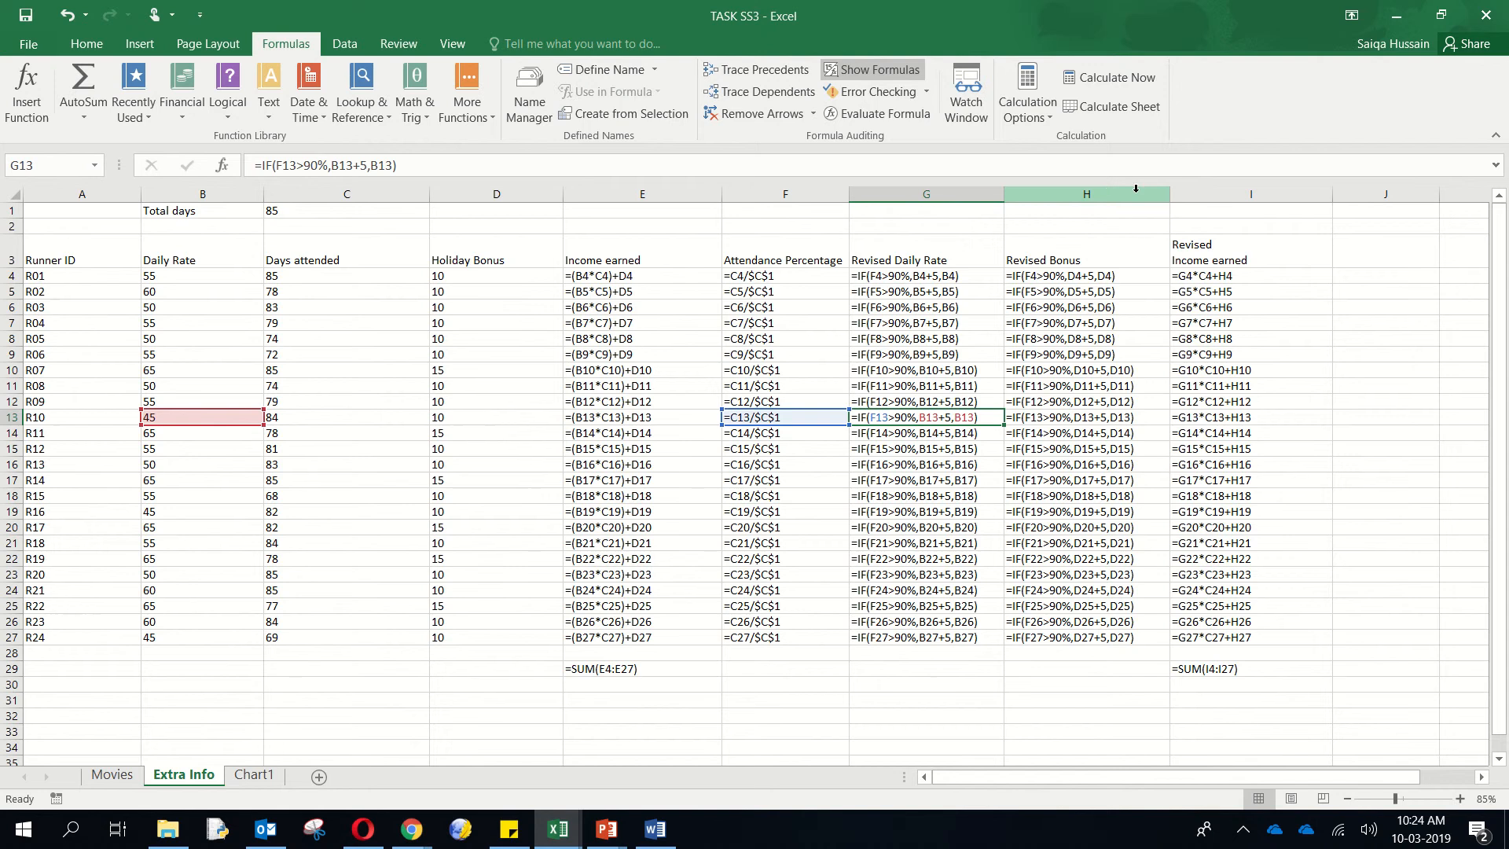
pyautogui.moveTo(720, 191); pyautogui.dragTo(677, 209)
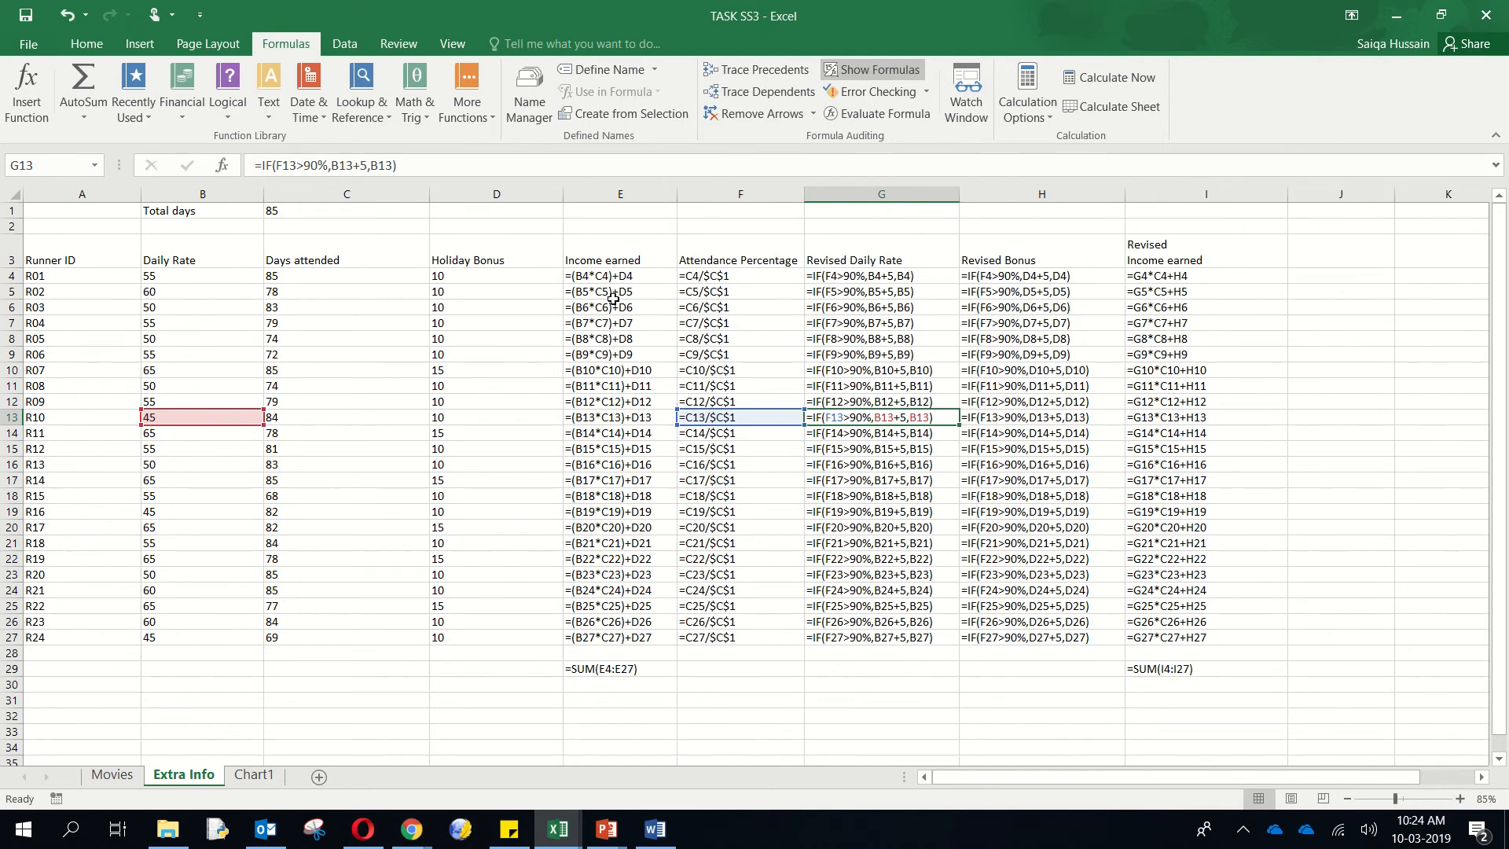
pyautogui.moveTo(562, 194); pyautogui.dragTo(526, 194)
pyautogui.moveTo(430, 193); pyautogui.dragTo(94, 200)
pyautogui.click(664, 686)
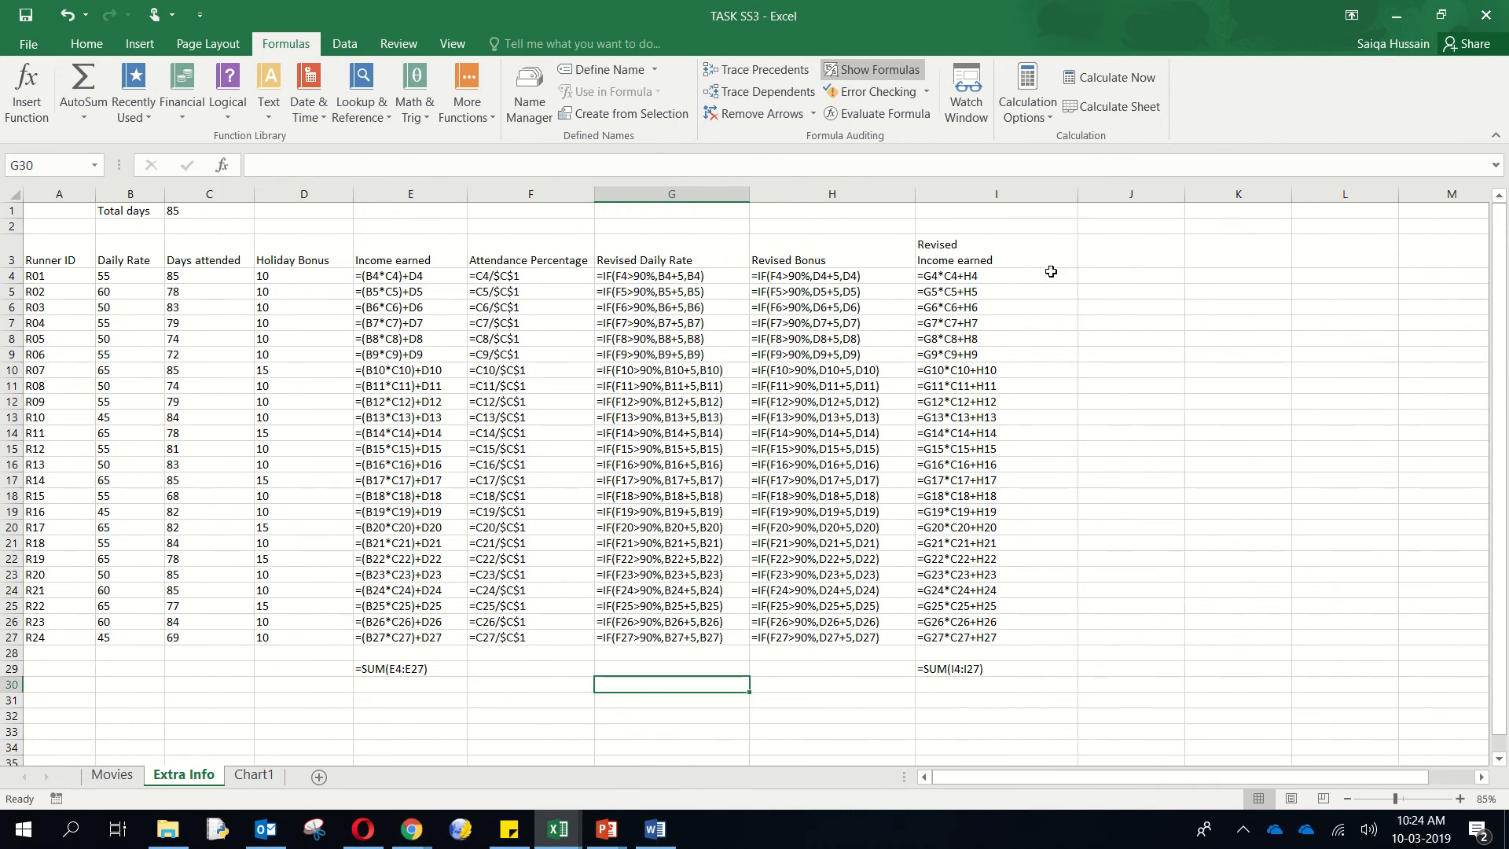
pyautogui.moveTo(1078, 194); pyautogui.dragTo(1036, 195)
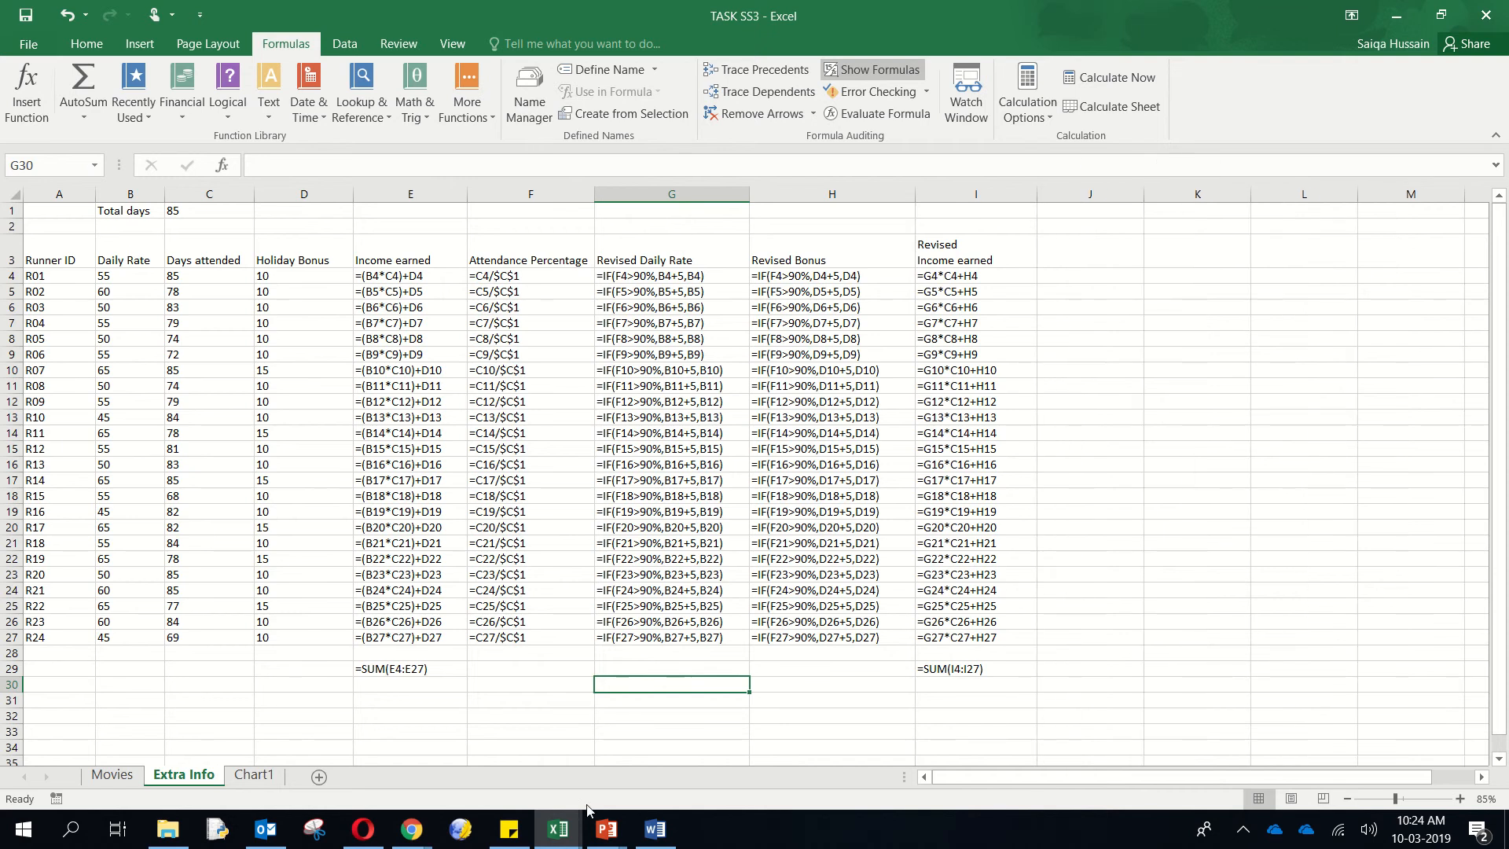
# - Switch between the PowerPoint slide and the Excel sheet to check the requirements on visible data and currency signs
pyautogui.moveTo(607, 829)
pyautogui.click(724, 750)
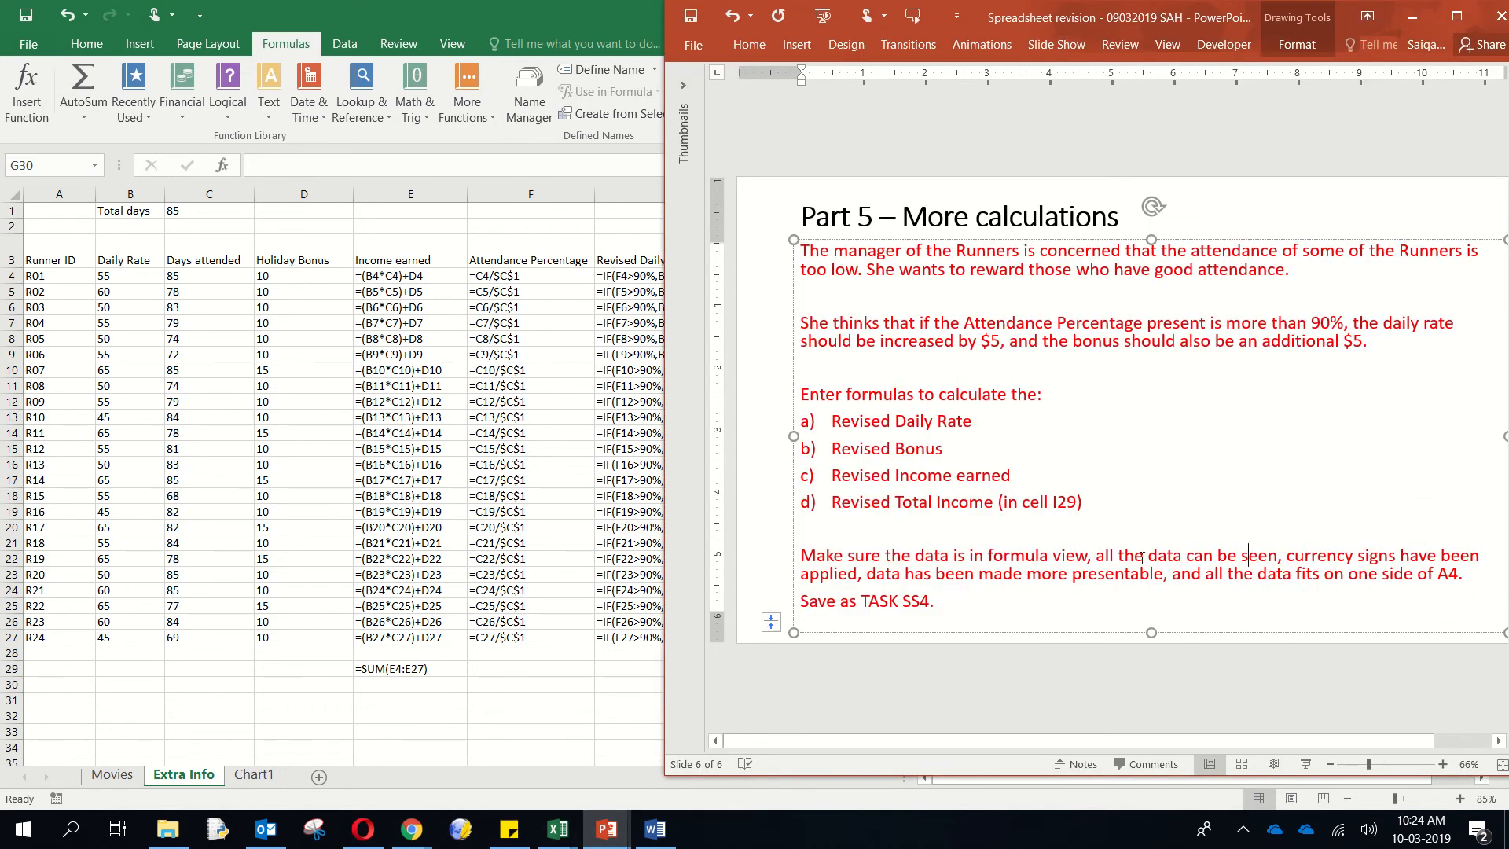
pyautogui.hotkey('alt', 'Tab')
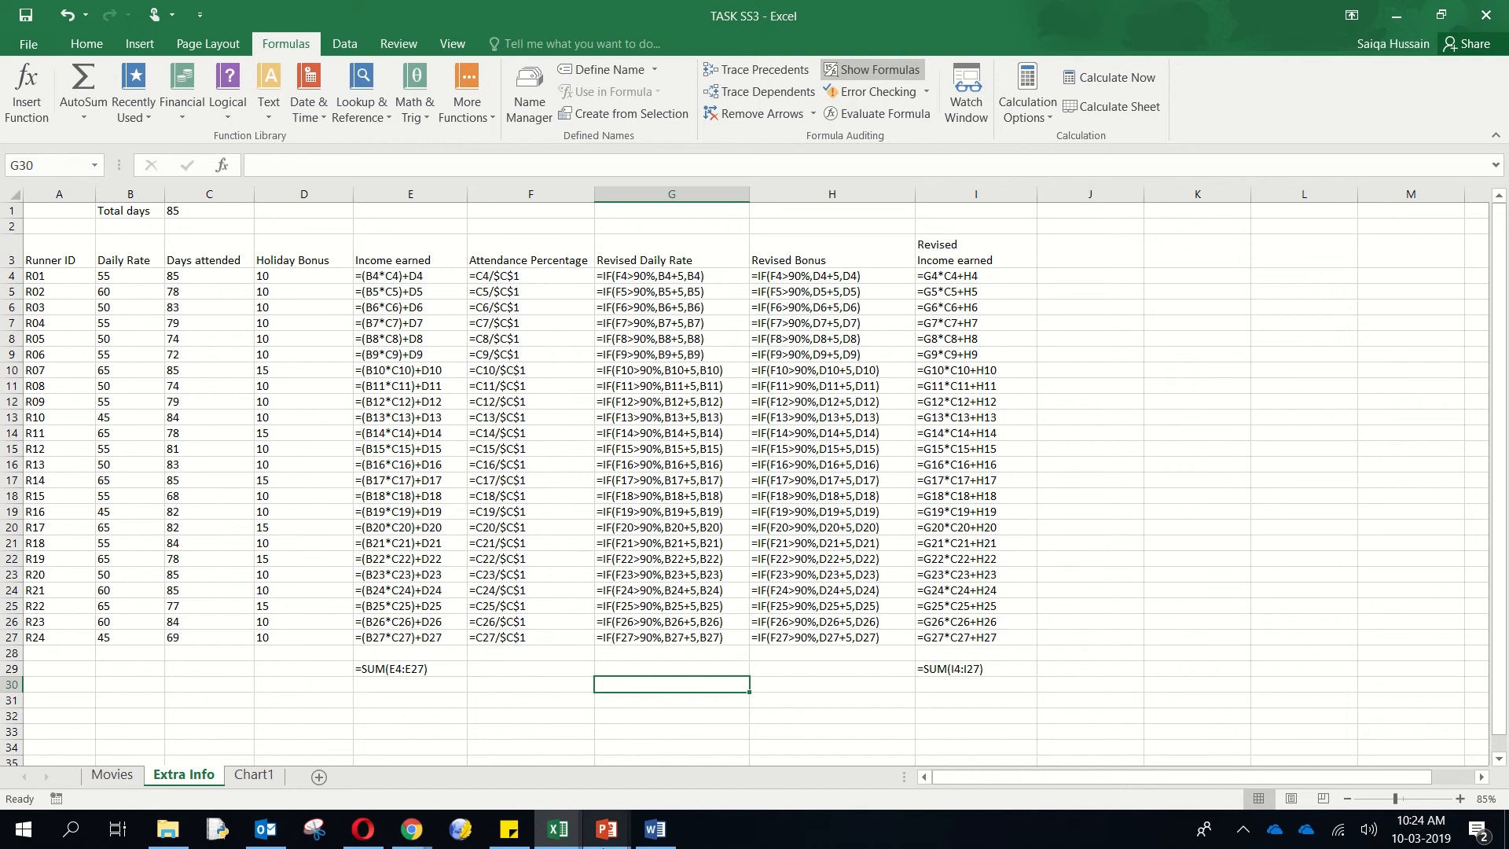
pyautogui.moveTo(607, 829)
pyautogui.click(719, 746)
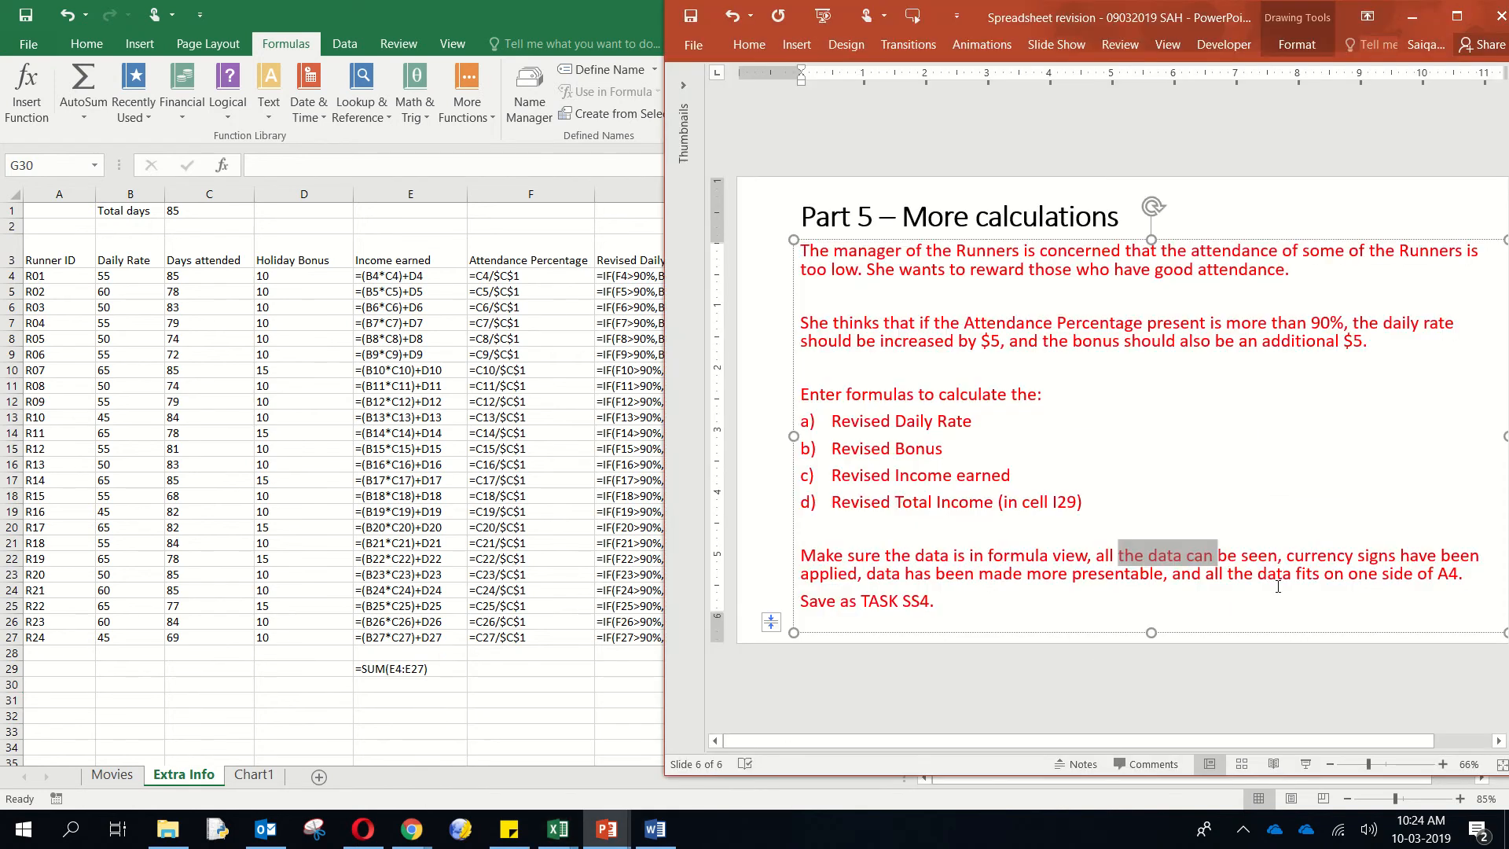
pyautogui.click(1350, 553)
pyautogui.hotkey('alt', 'Tab')
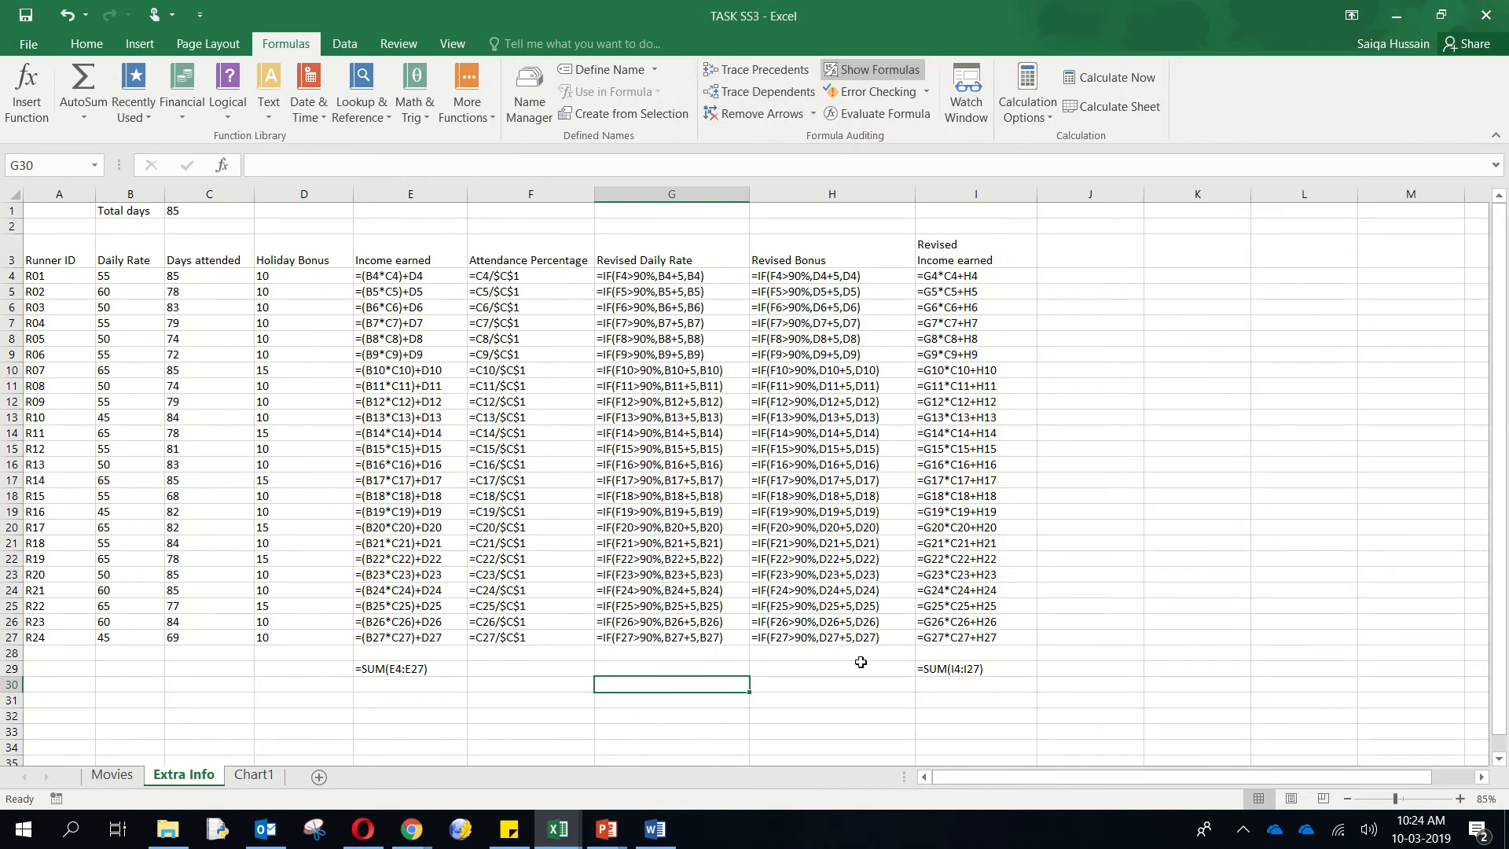
# - Apply the Currency format with 0 decimal places and the $ symbol to the revised total in cell I29
pyautogui.click(942, 664)
pyautogui.rightClick(942, 667)
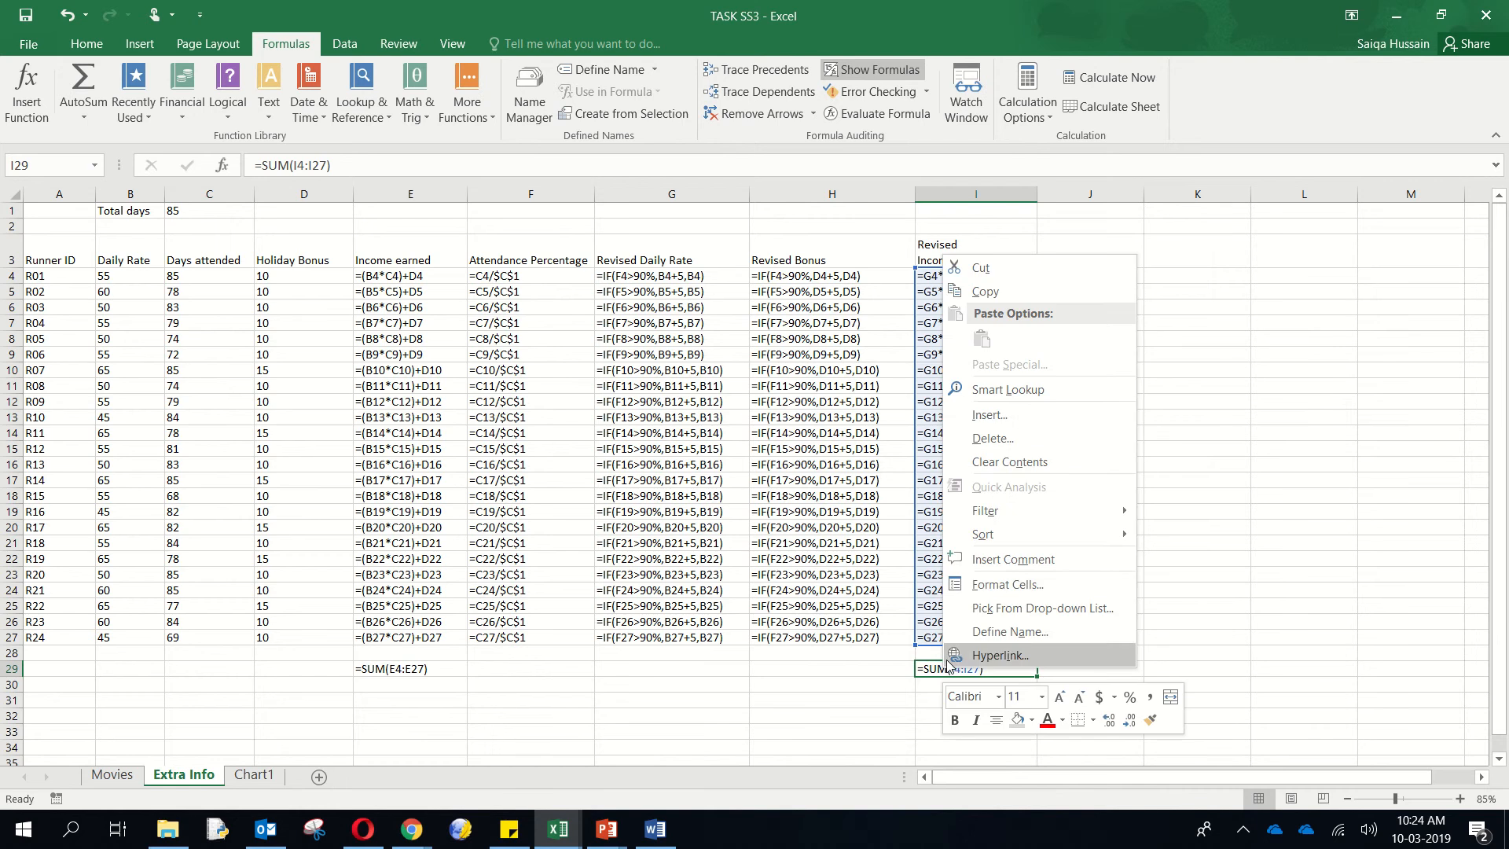
pyautogui.click(1004, 586)
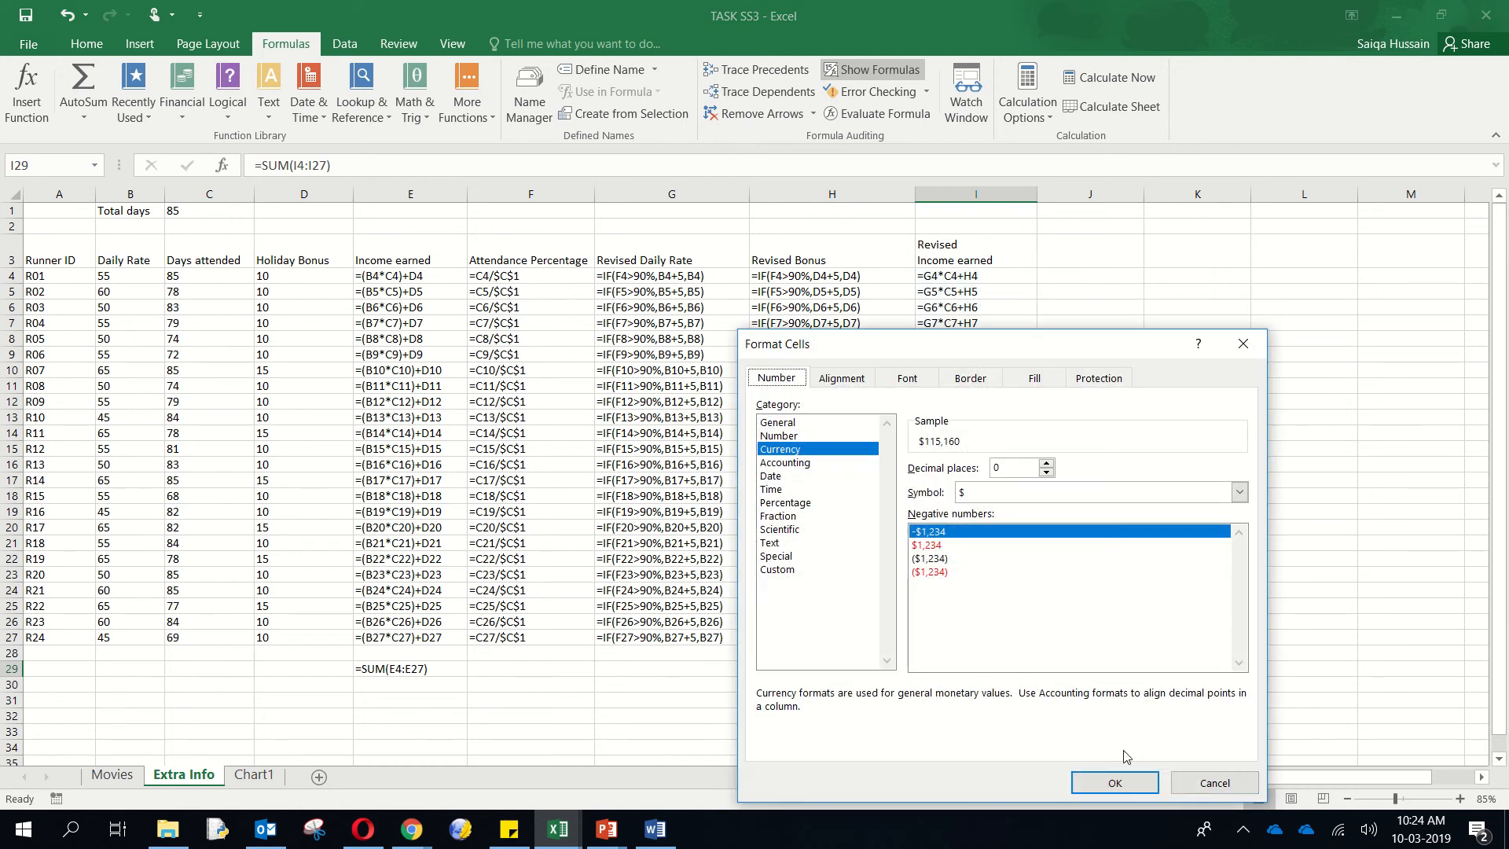
pyautogui.click(1117, 782)
# - Check the presentability requirement on the PowerPoint slide, return to Excel, and make the headings in A3:I3 bold with a grey fill
pyautogui.moveTo(607, 829)
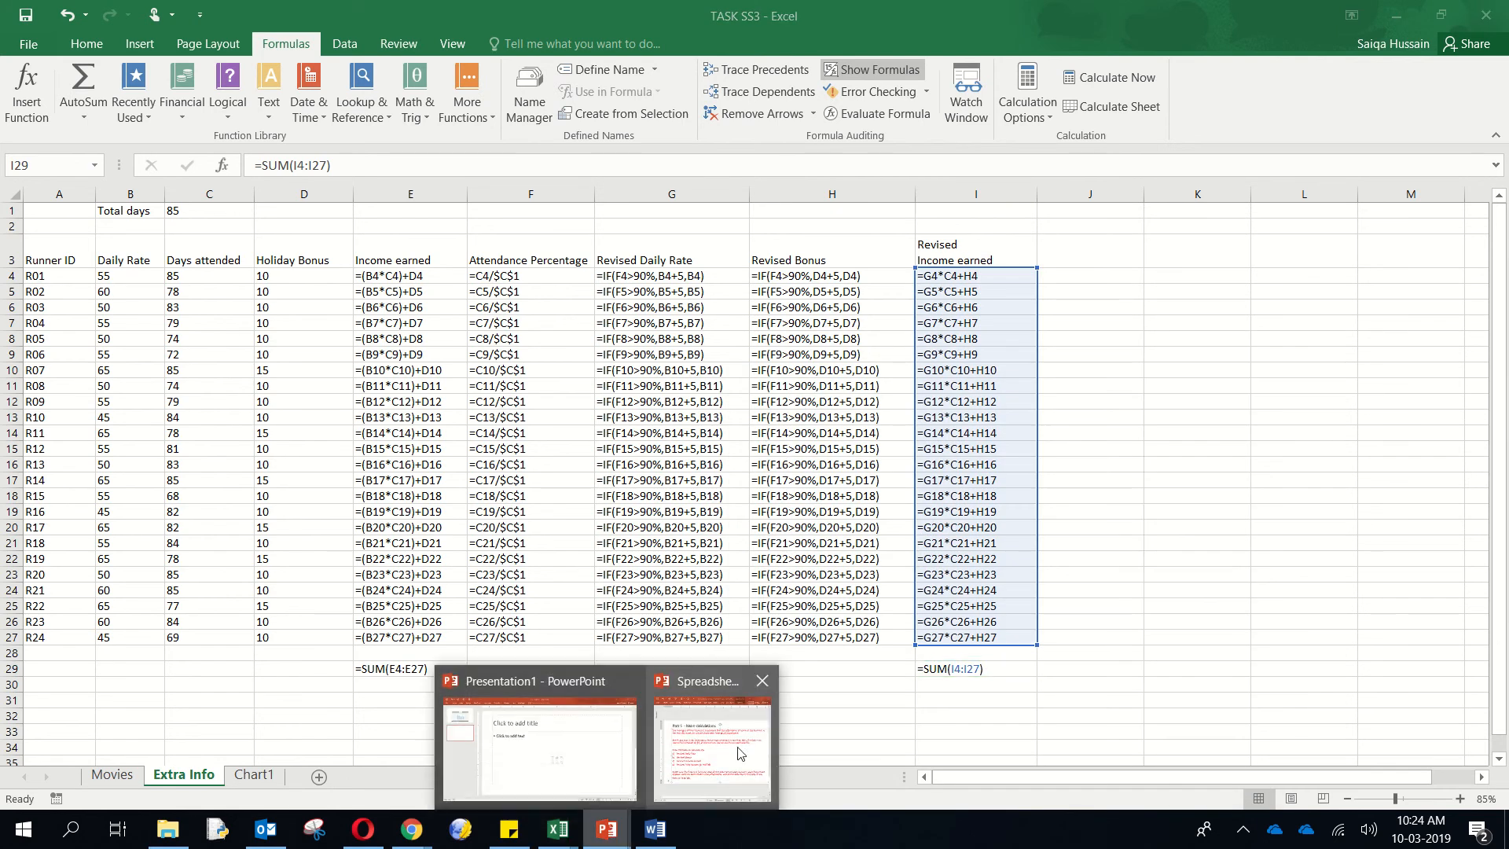
pyautogui.click(739, 753)
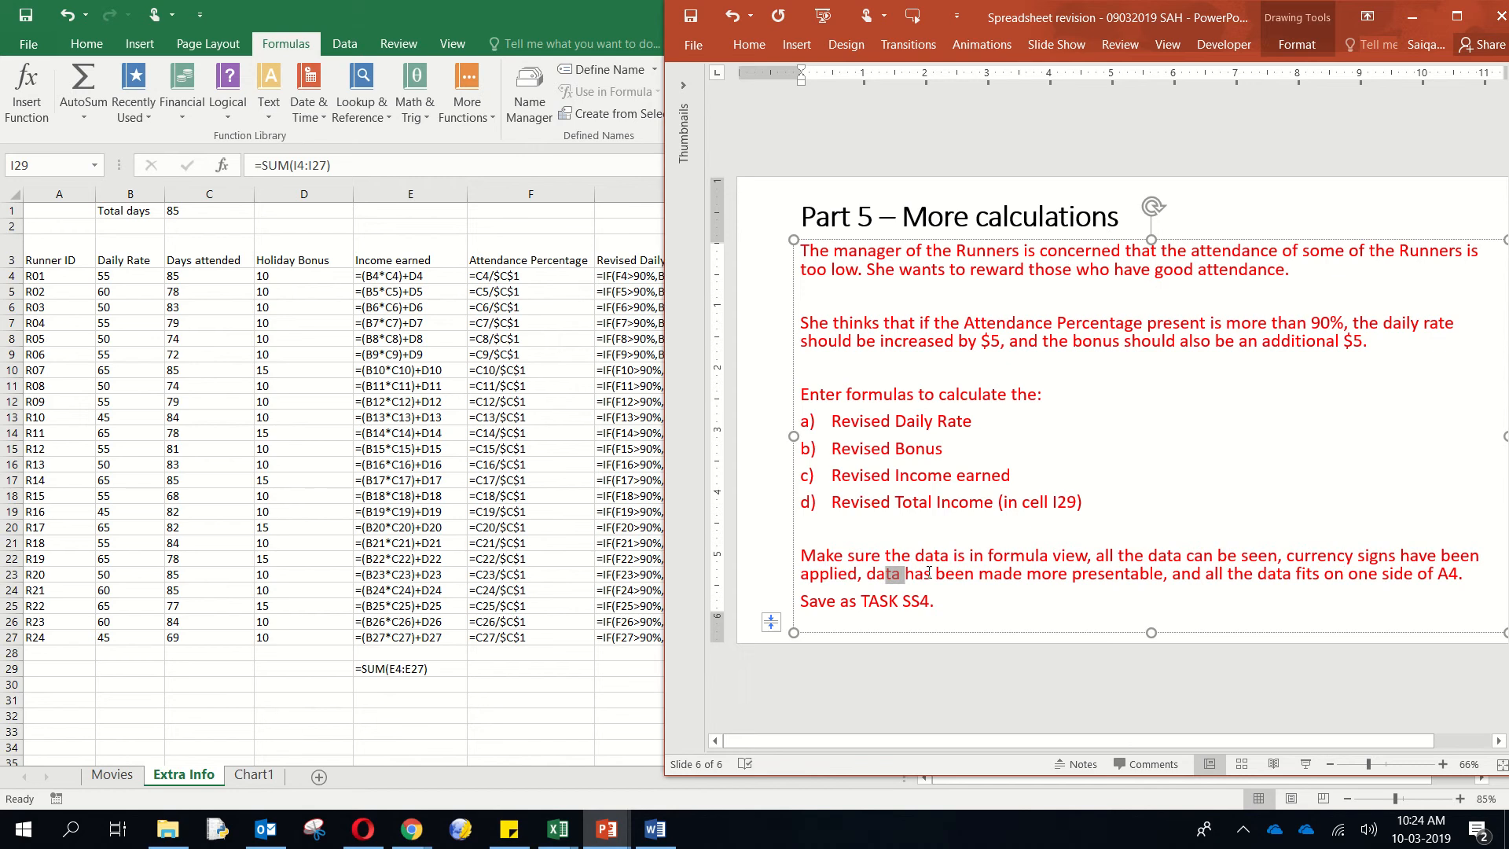
pyautogui.moveTo(882, 575); pyautogui.dragTo(1153, 575)
pyautogui.hotkey('alt', 'Tab')
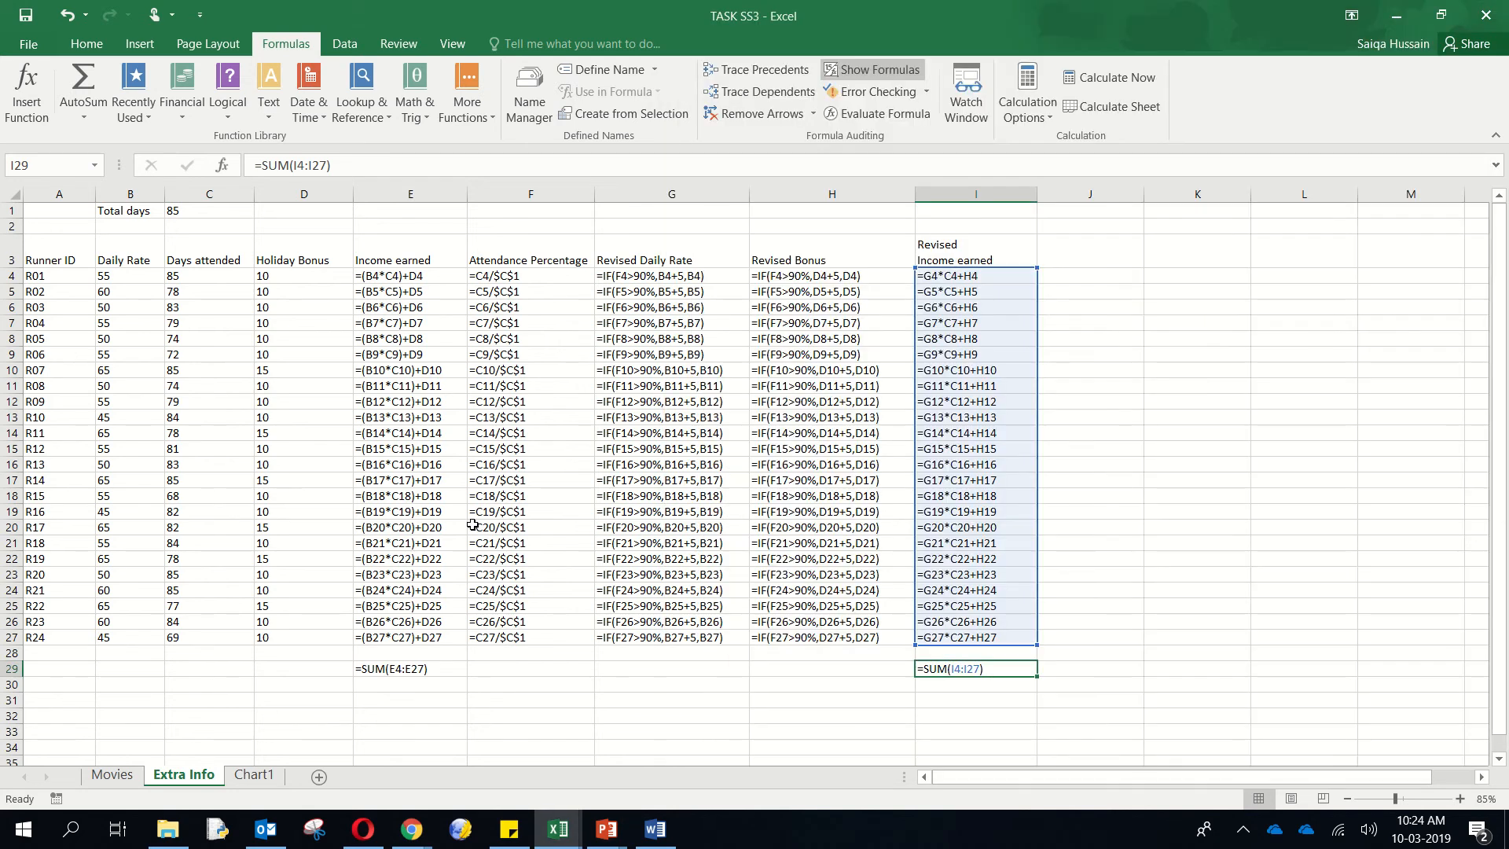
pyautogui.moveTo(949, 271); pyautogui.dragTo(31, 245)
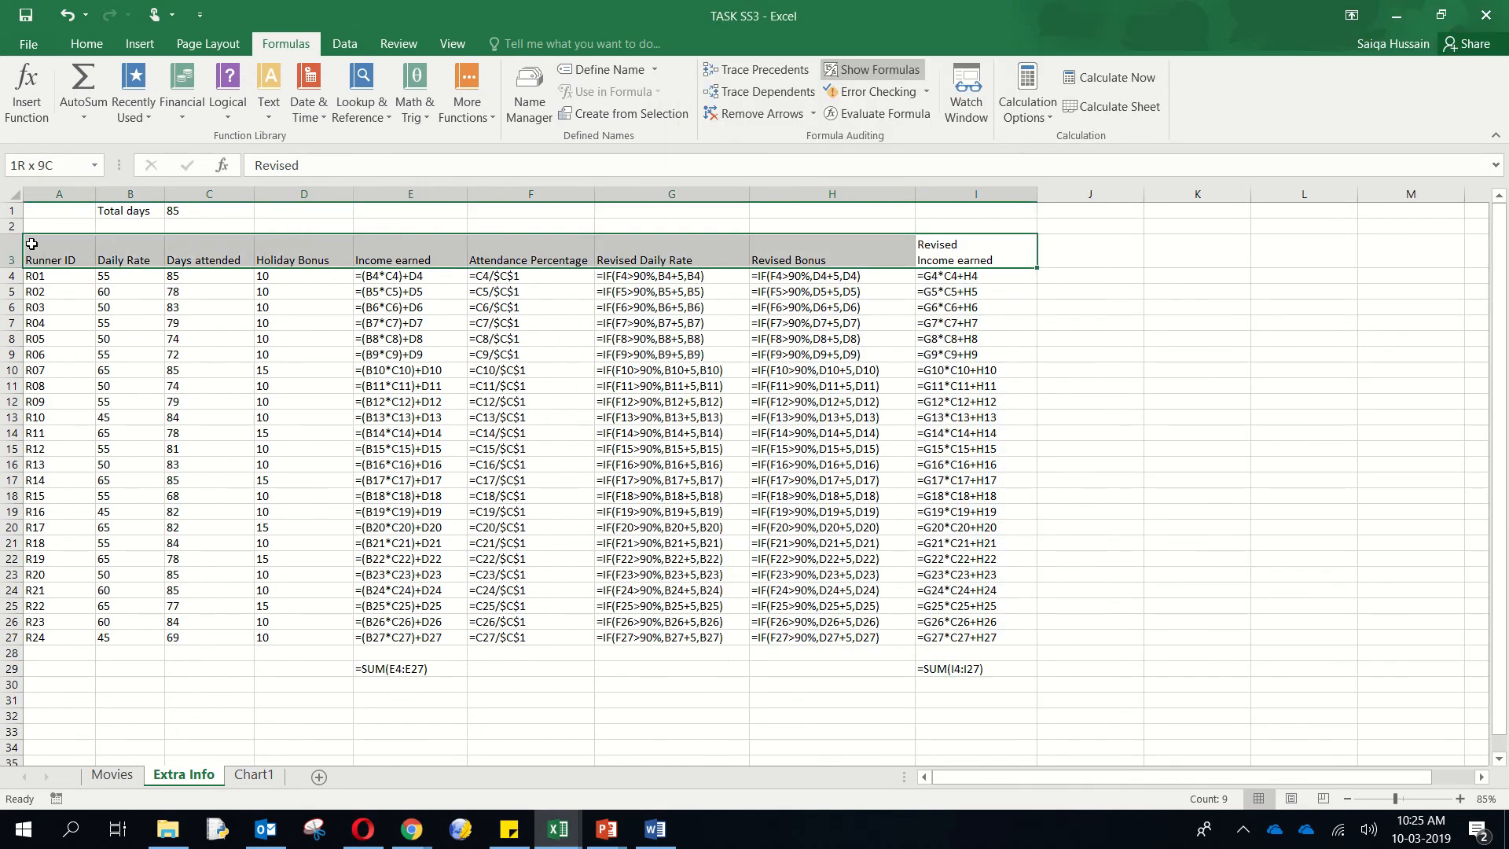
pyautogui.click(87, 44)
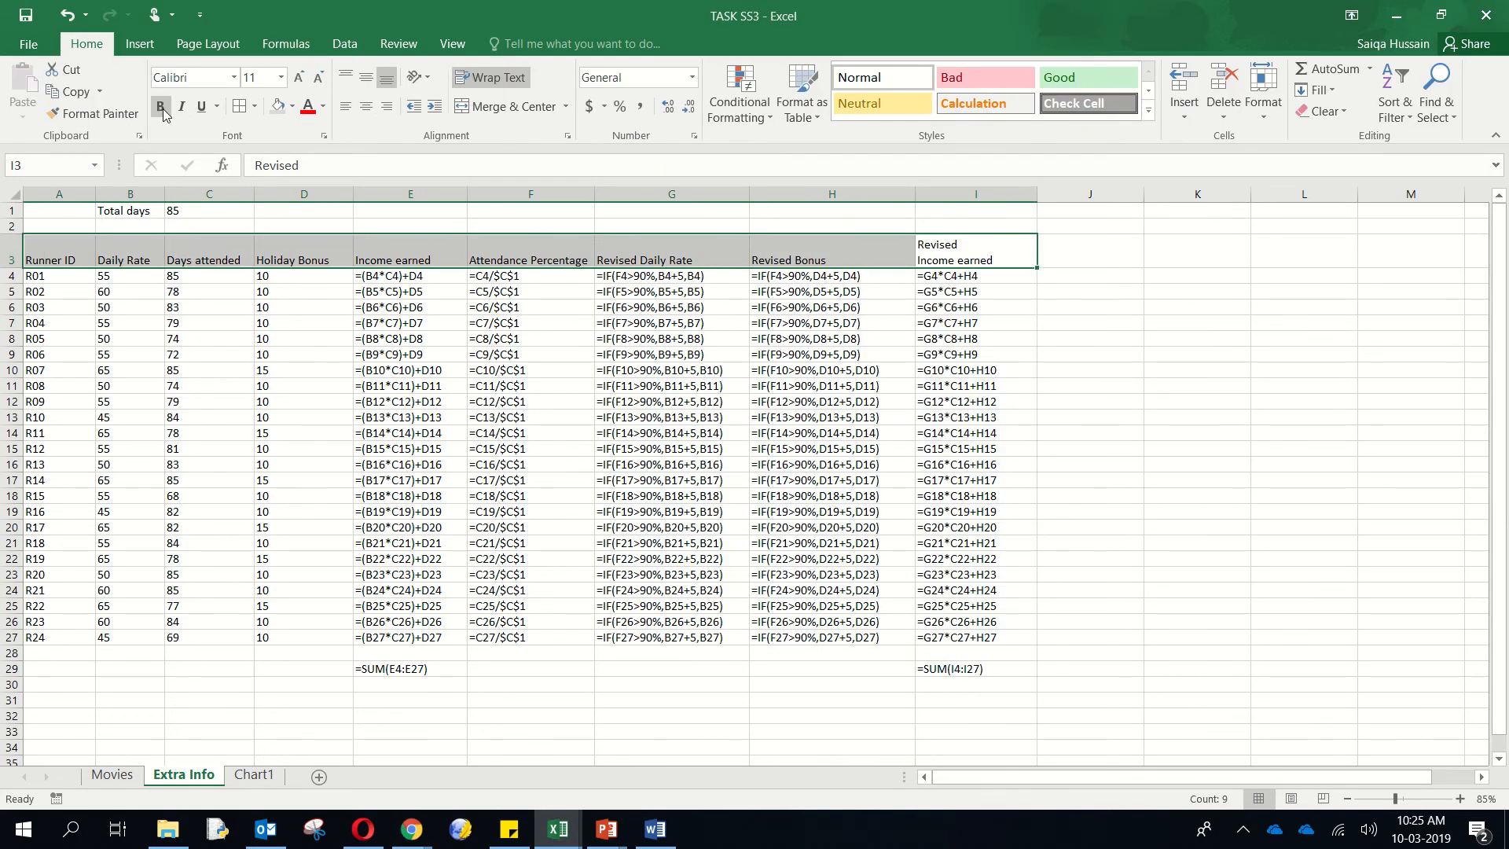
pyautogui.click(161, 106)
pyautogui.click(278, 106)
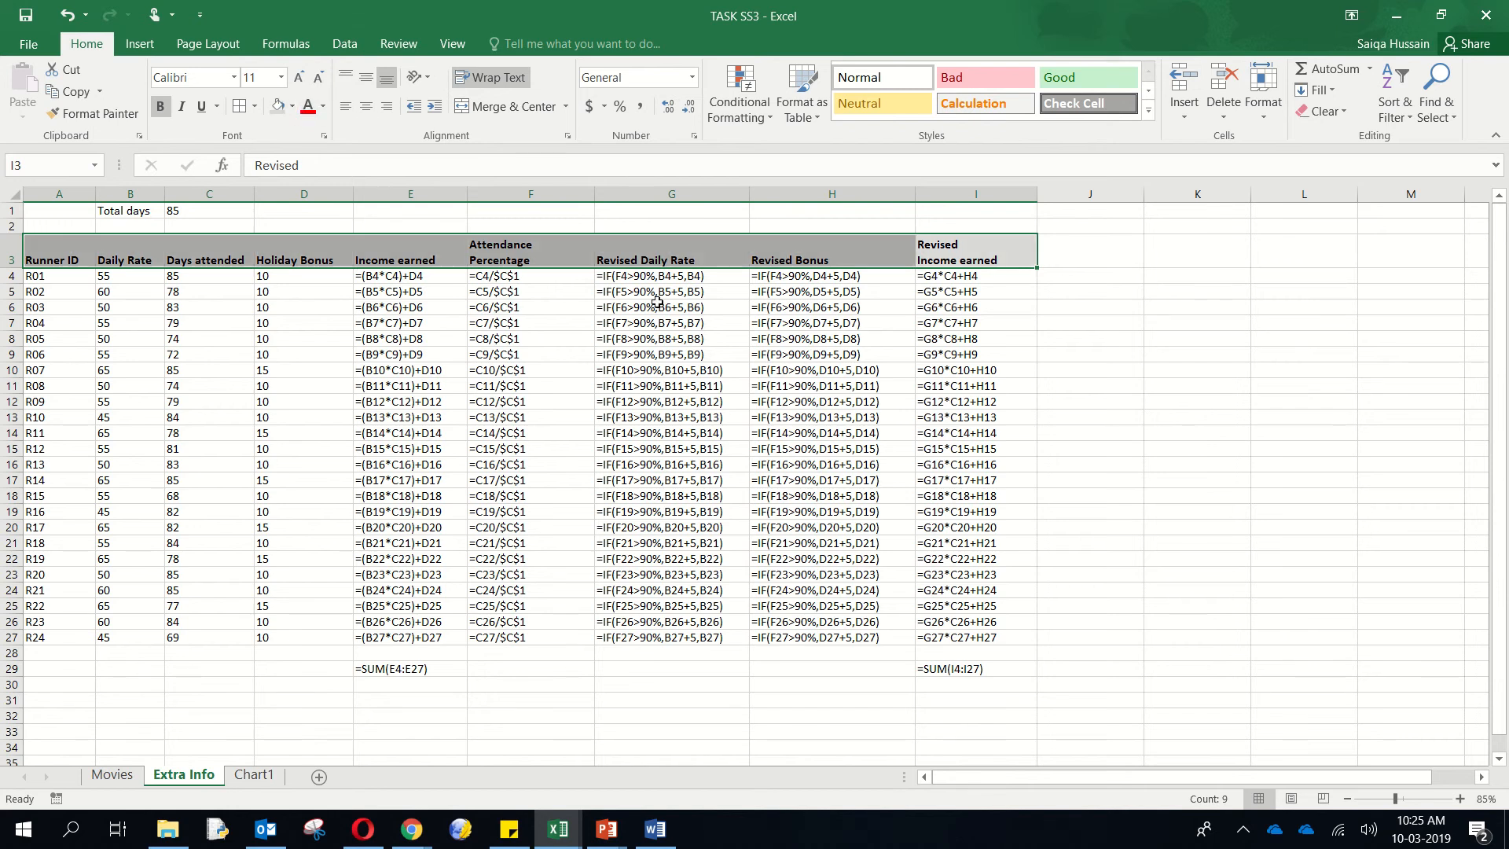
# - Add borders to all cells of the runners table A3:I27 and to the Total days cells B1:C1
pyautogui.click(534, 387)
pyautogui.moveTo(988, 634); pyautogui.dragTo(63, 272)
pyautogui.click(238, 105)
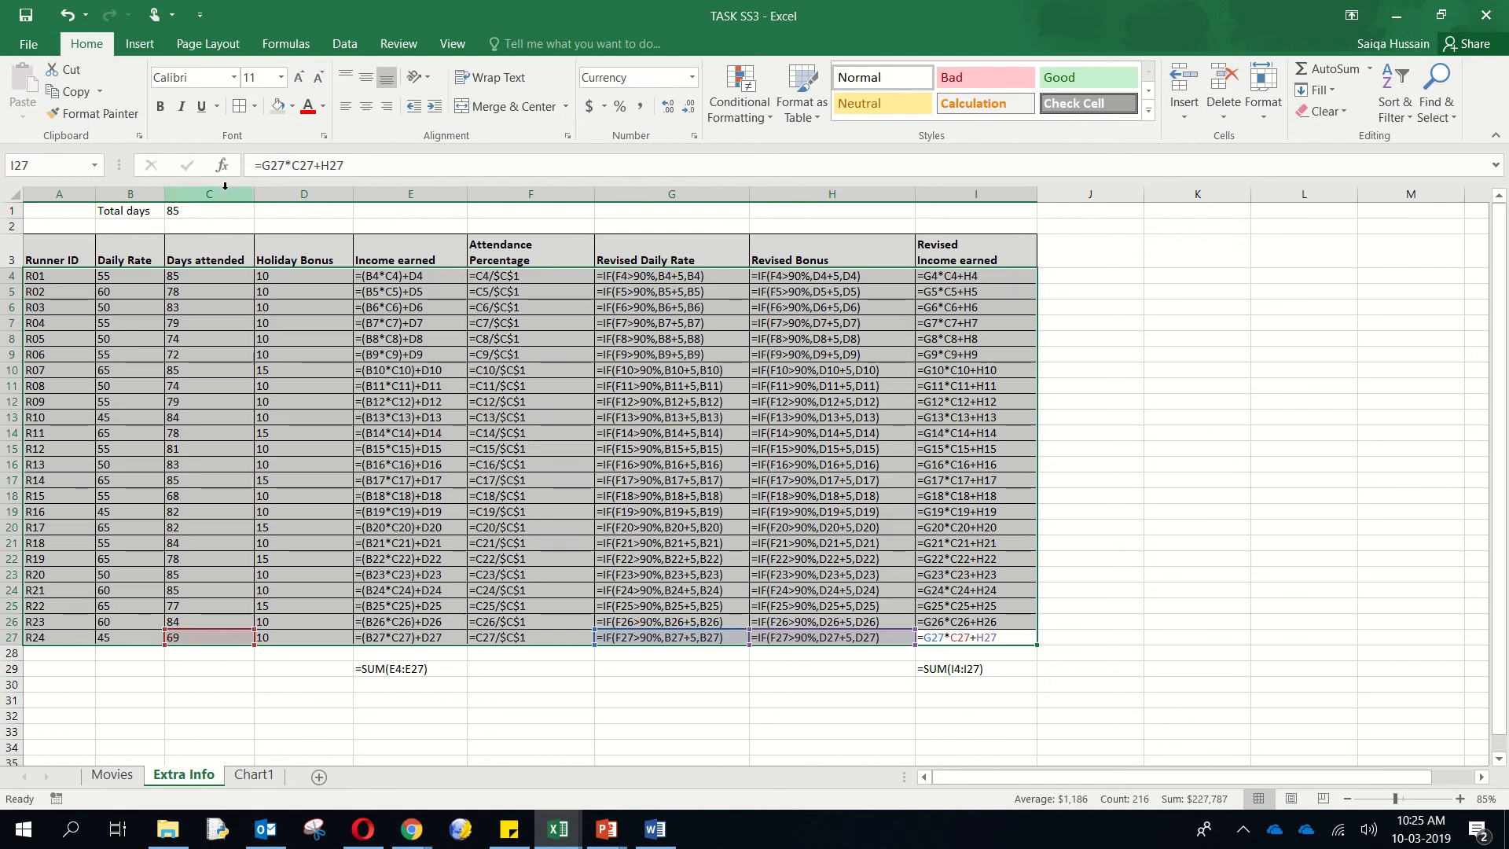
pyautogui.moveTo(172, 209); pyautogui.dragTo(154, 210)
pyautogui.click(244, 113)
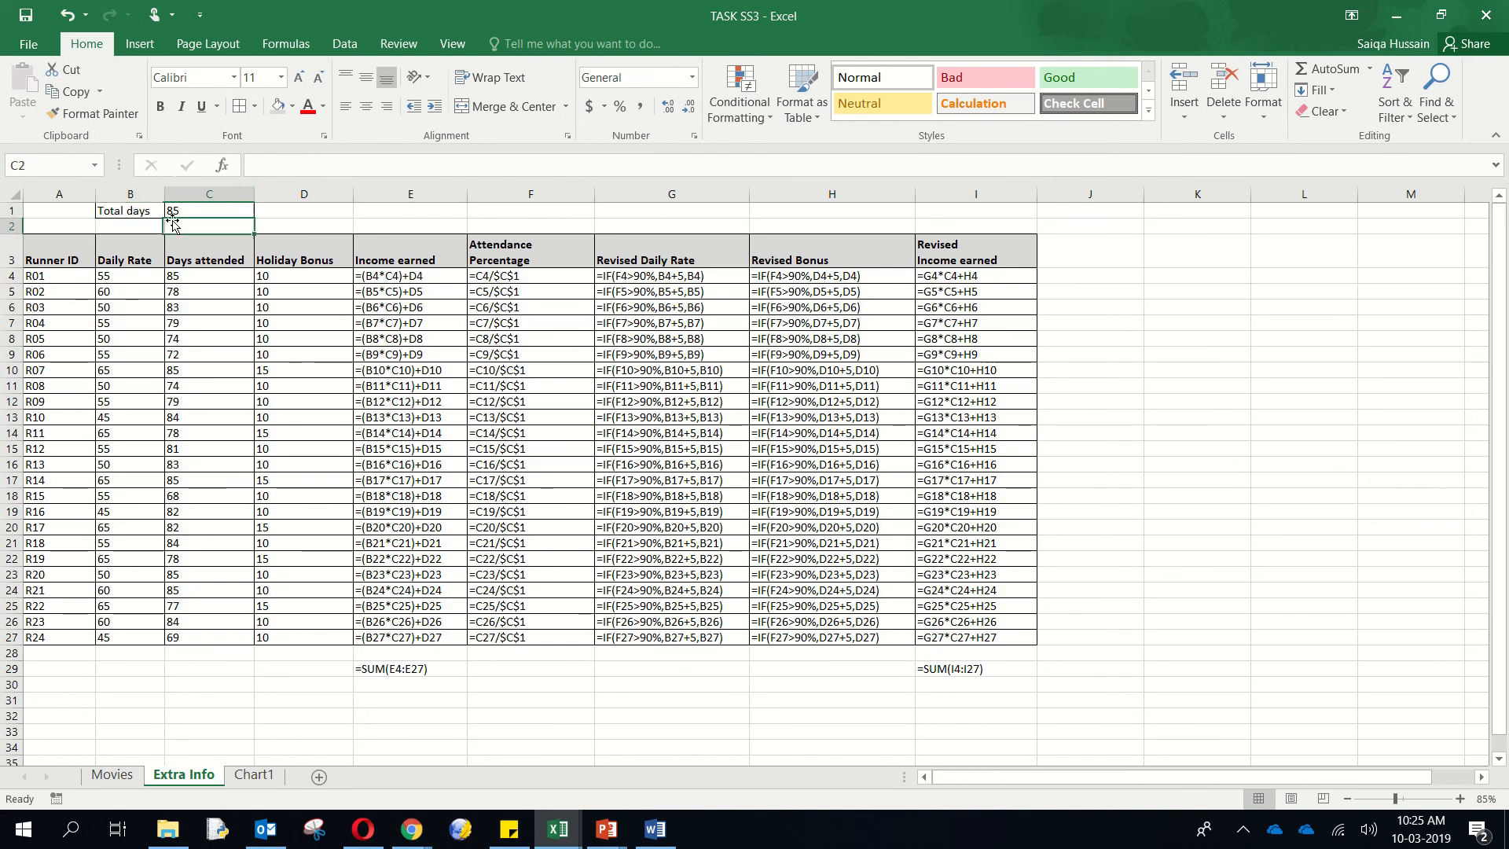
# - Fill the Total days label in cell B1 with orange
pyautogui.click(145, 211)
pyautogui.click(292, 106)
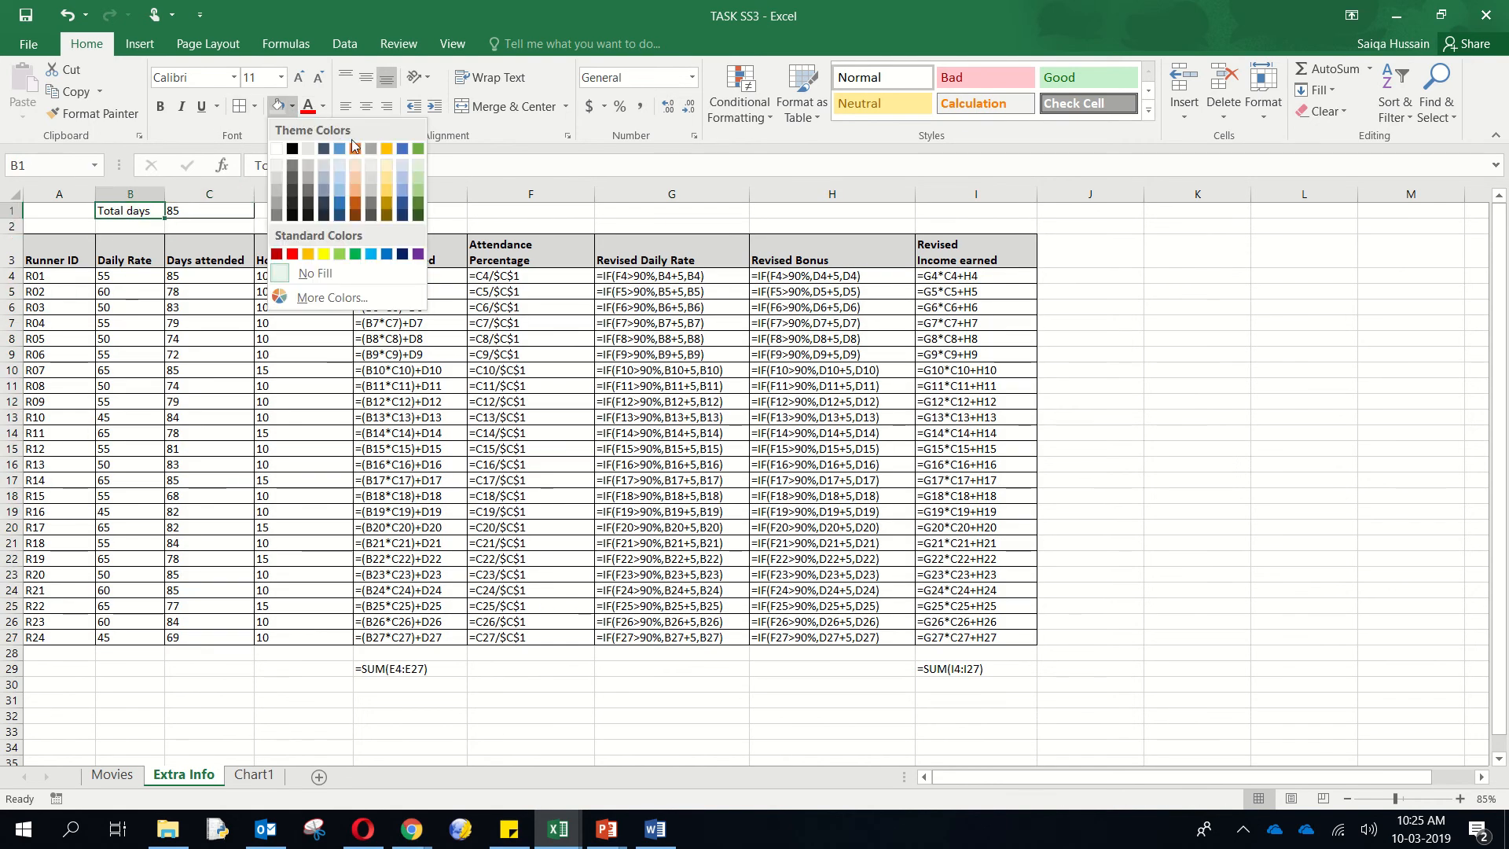
pyautogui.click(356, 156)
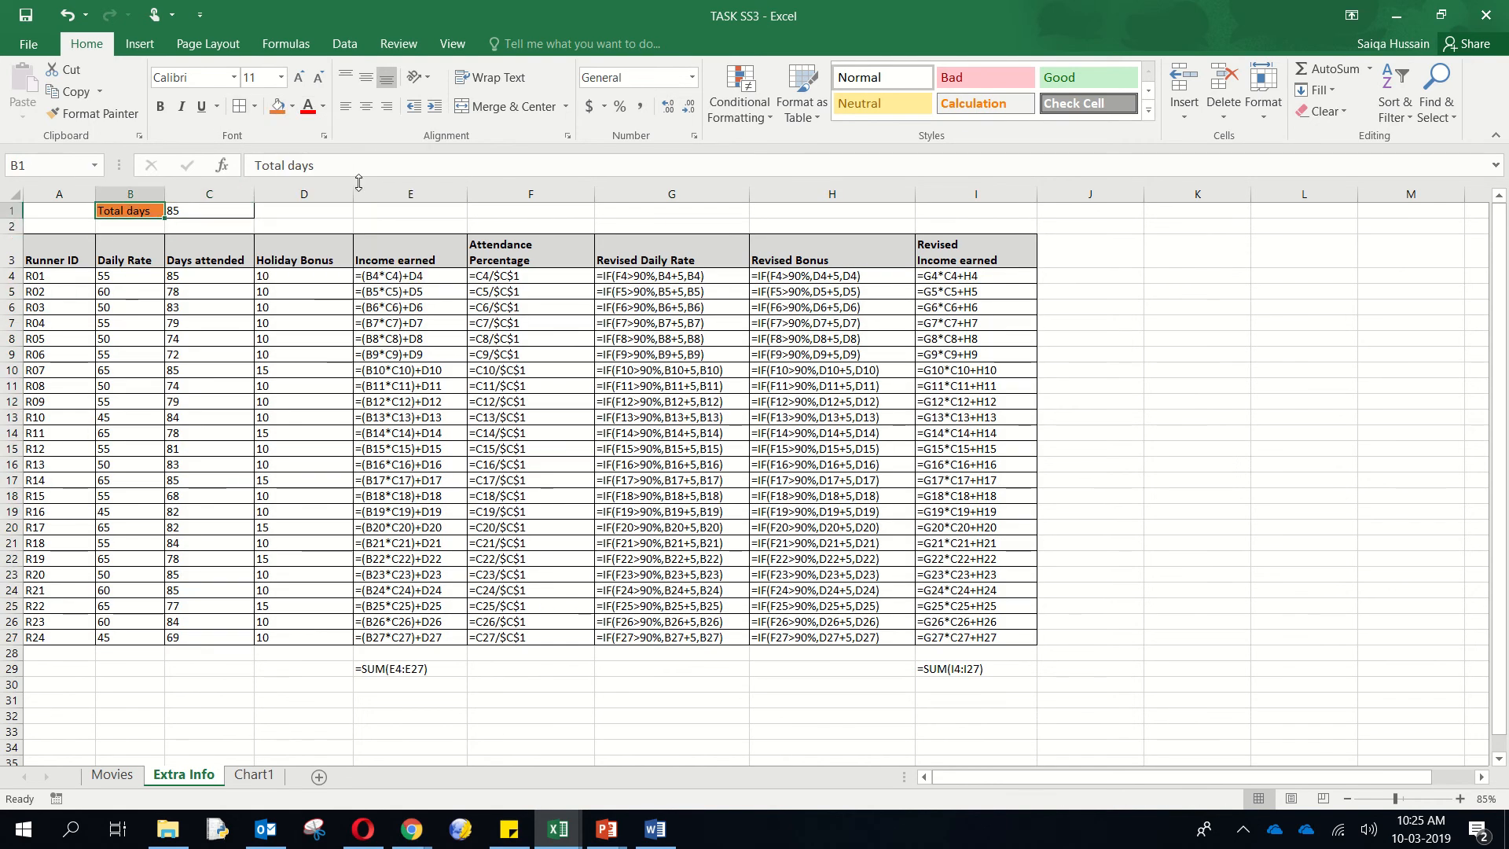
# - Fill the two total formula cells, E29 and I29, with light blue
pyautogui.click(427, 669)
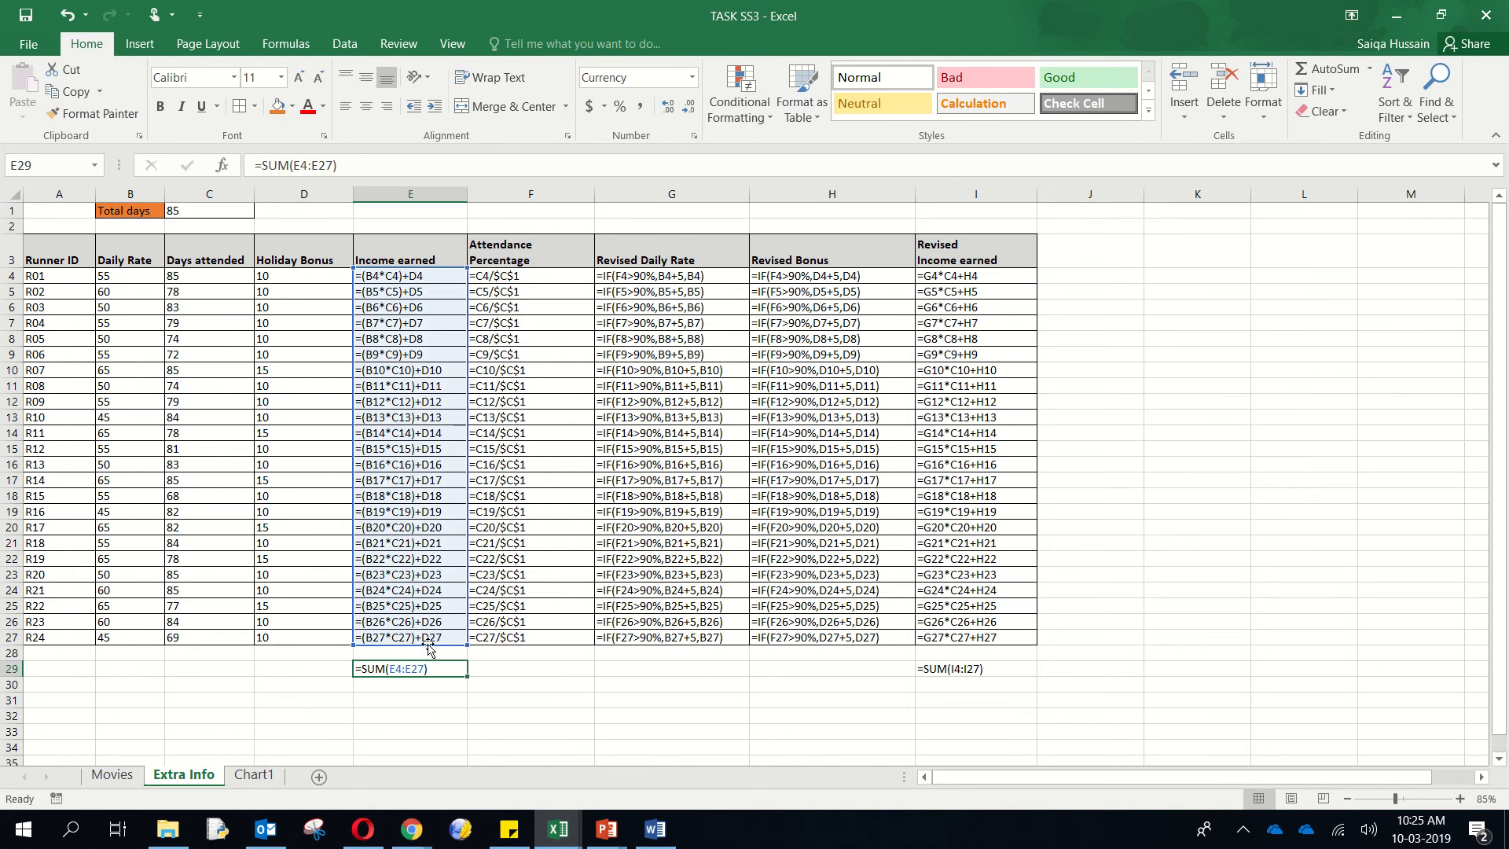
pyautogui.click(296, 112)
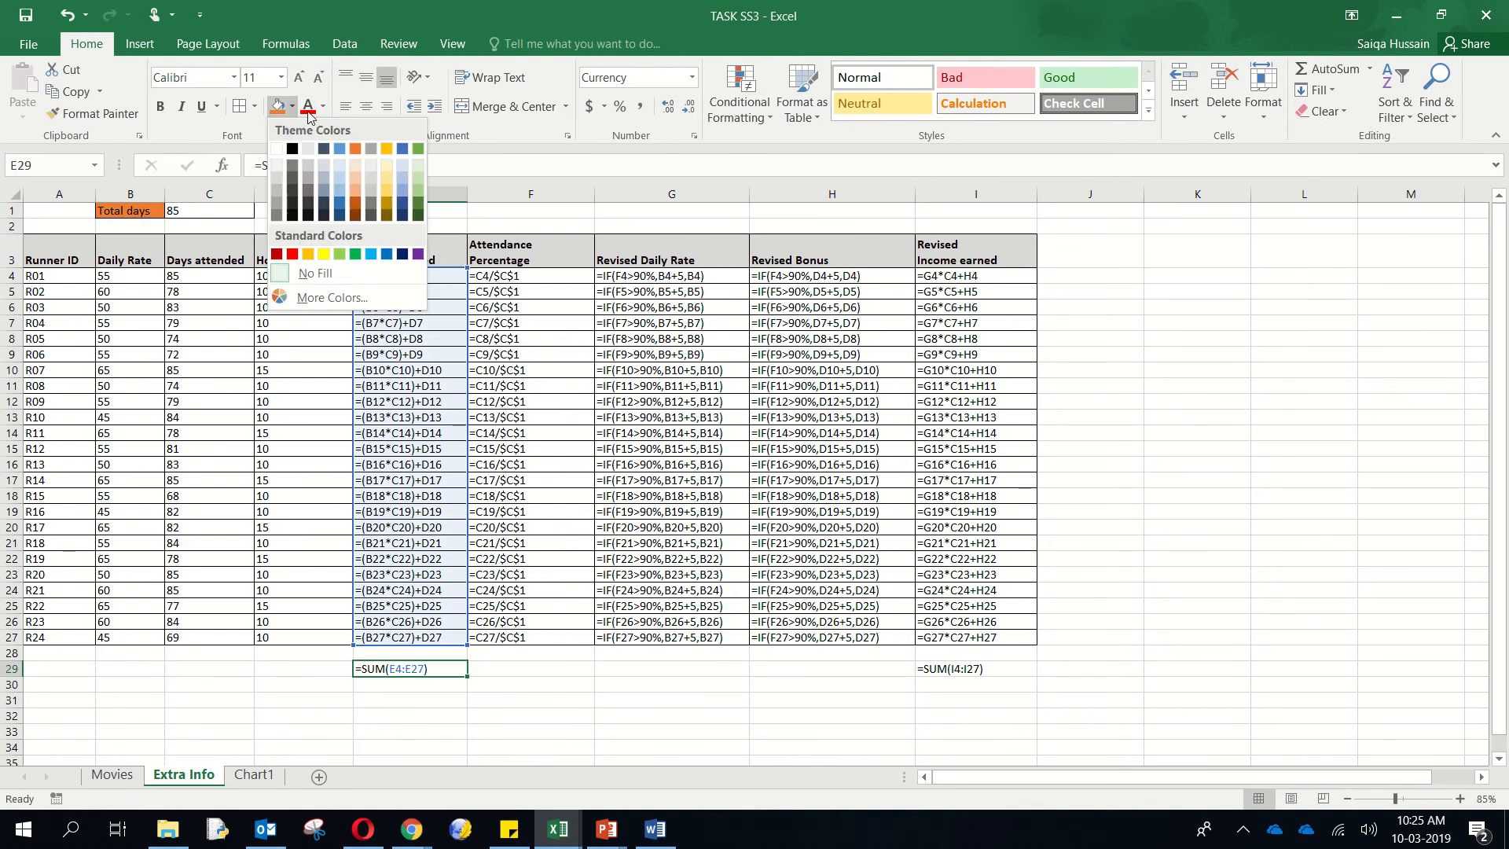
pyautogui.click(372, 256)
pyautogui.click(978, 669)
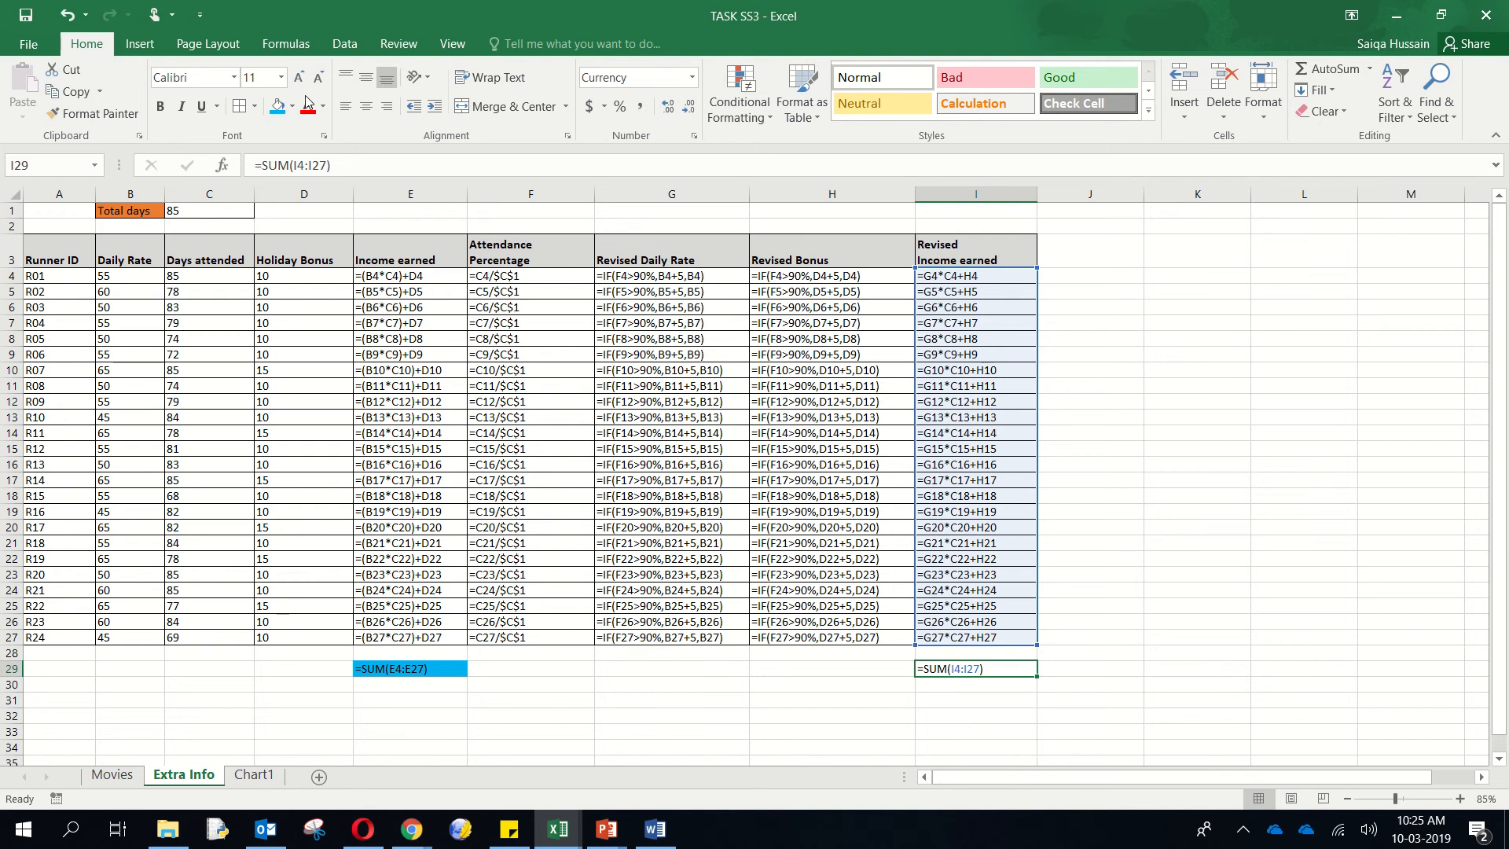
pyautogui.click(277, 106)
# - Label the totals by entering "Total income" in D29 and "Revised Total income" in H29
pyautogui.click(337, 672)
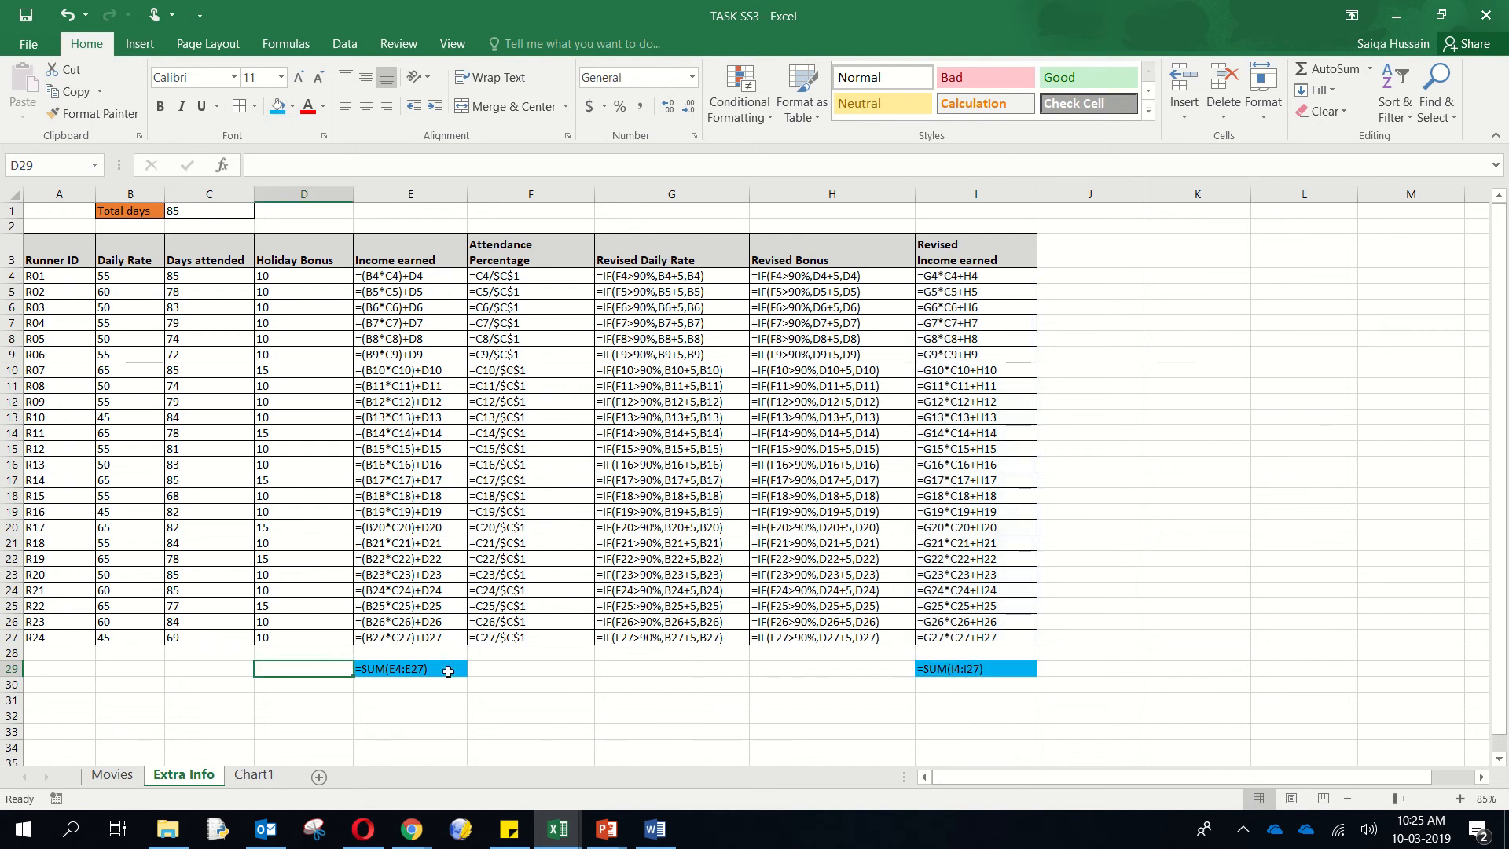
pyautogui.write('Tot')
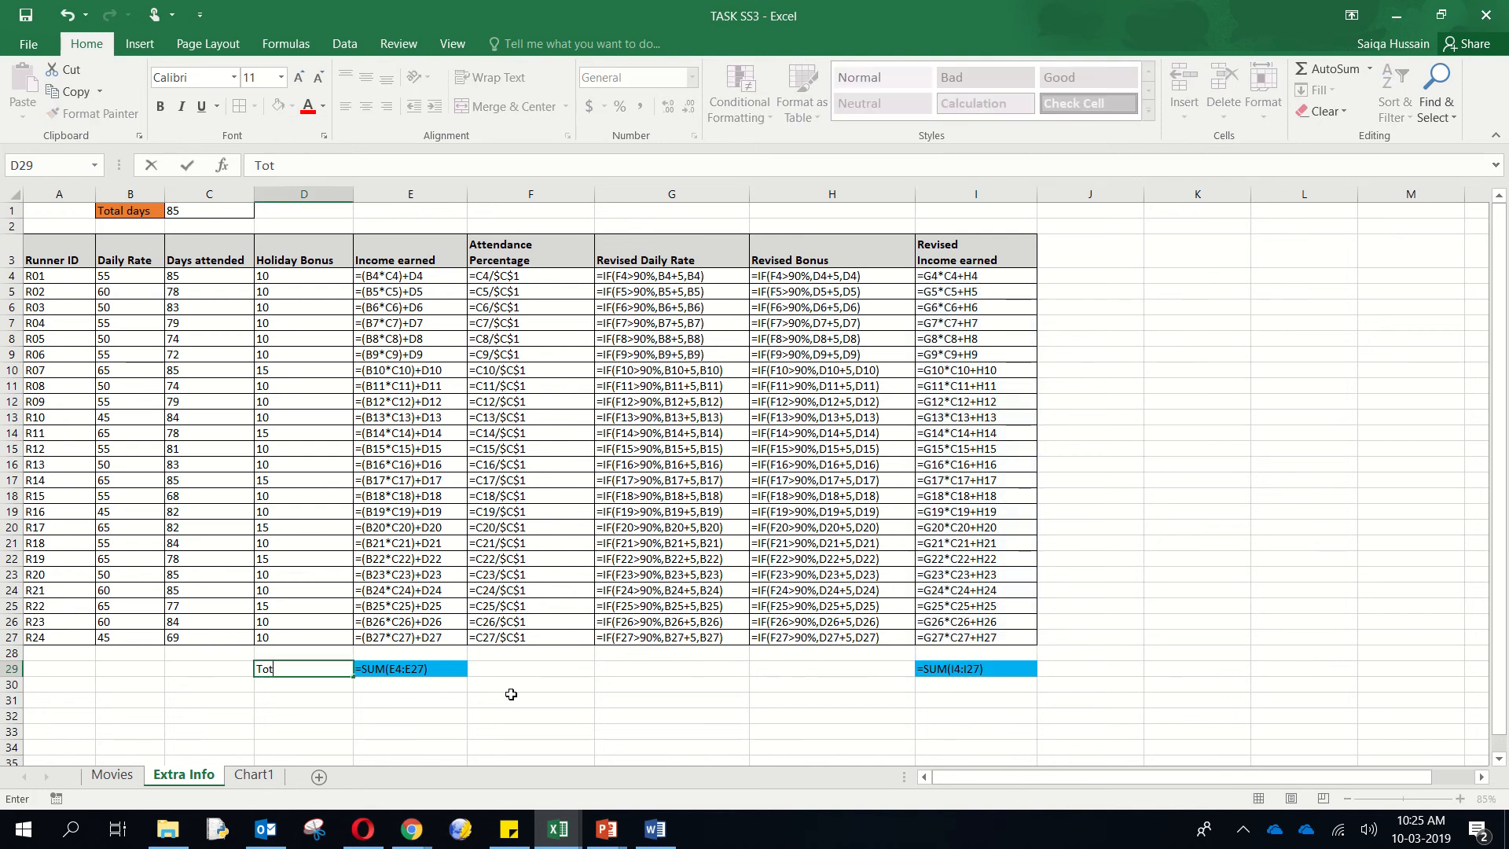
pyautogui.write('al income')
pyautogui.click(796, 674)
pyautogui.write('Revi')
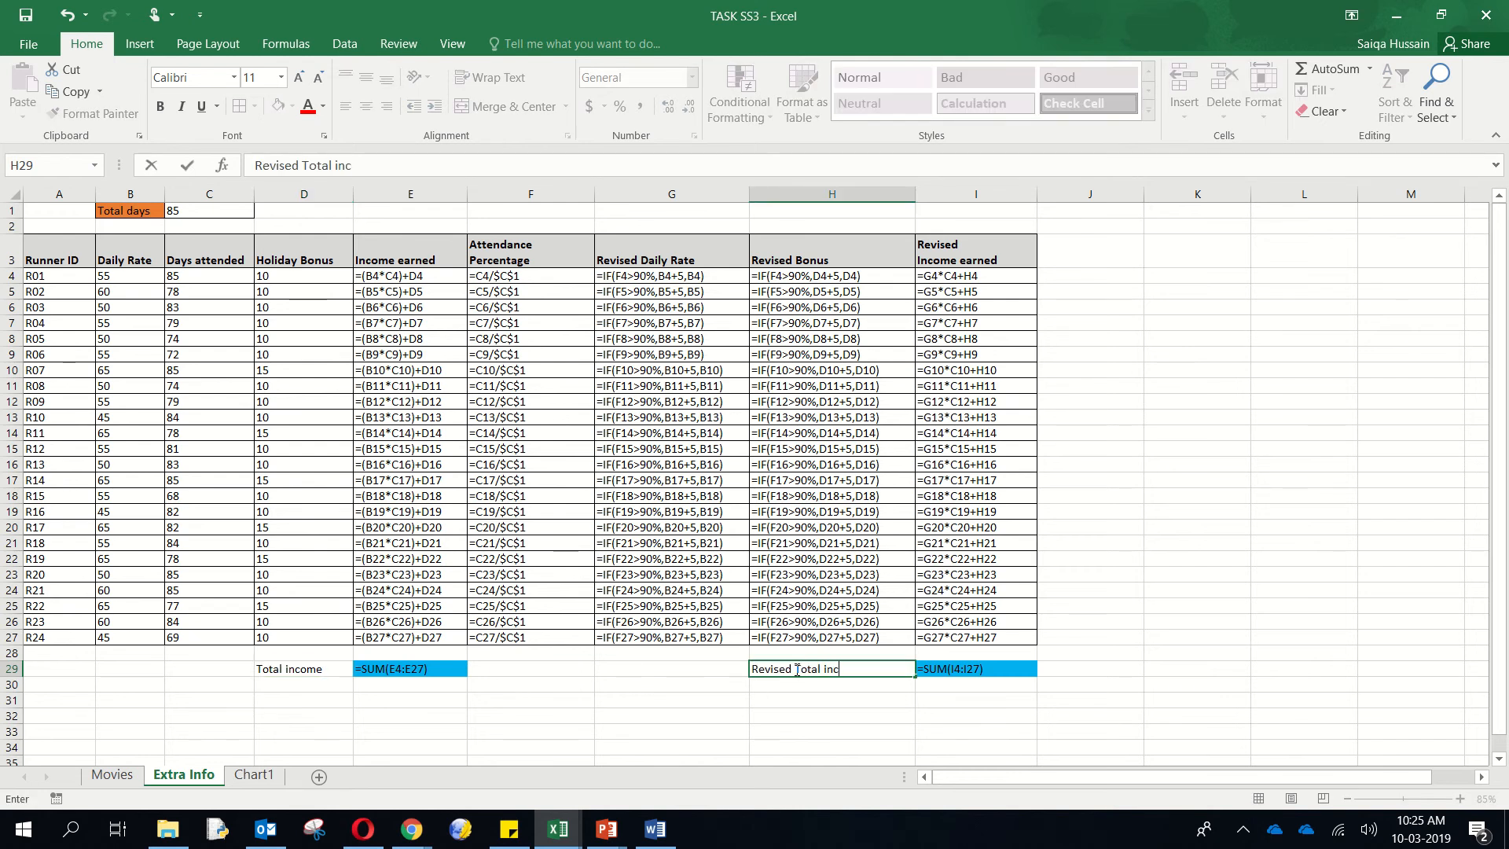
pyautogui.click(869, 665)
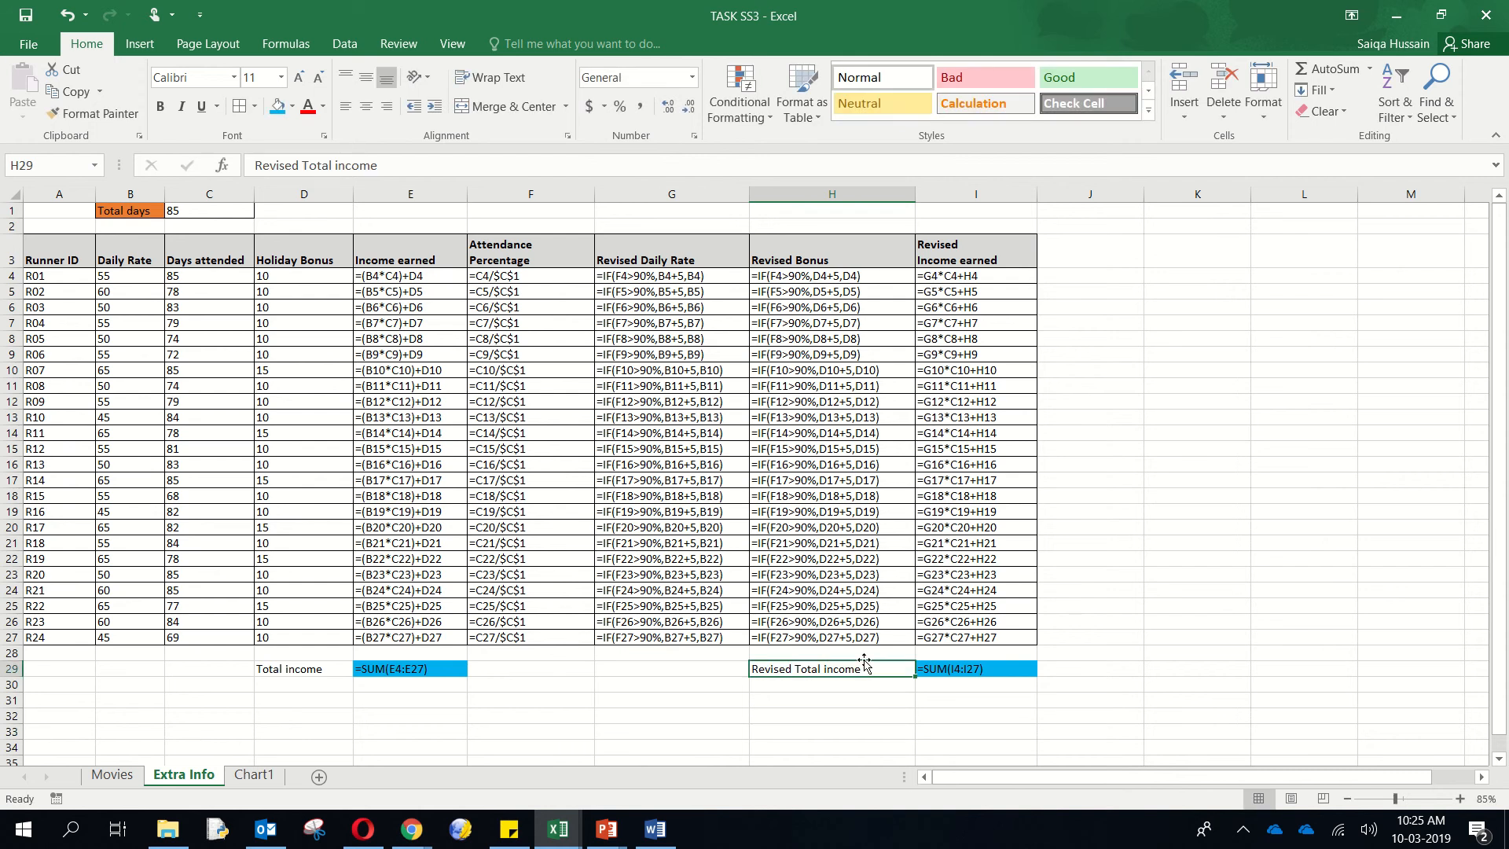
# - Make the total labels in D29 and H29 bold and right-aligned, and add borders to D29:E29 and H29:I29
pyautogui.click(159, 106)
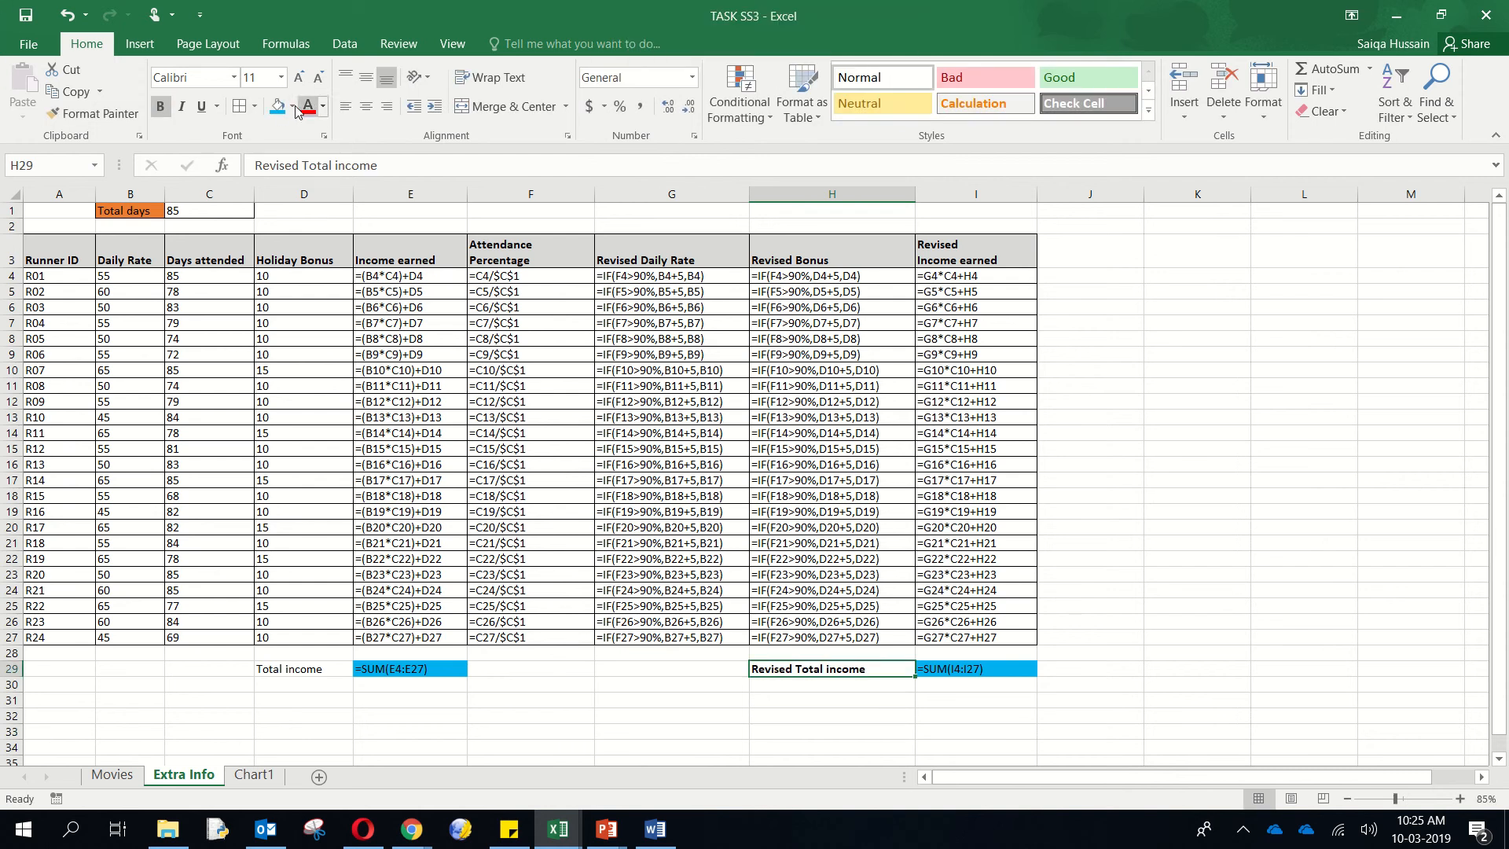
pyautogui.click(386, 106)
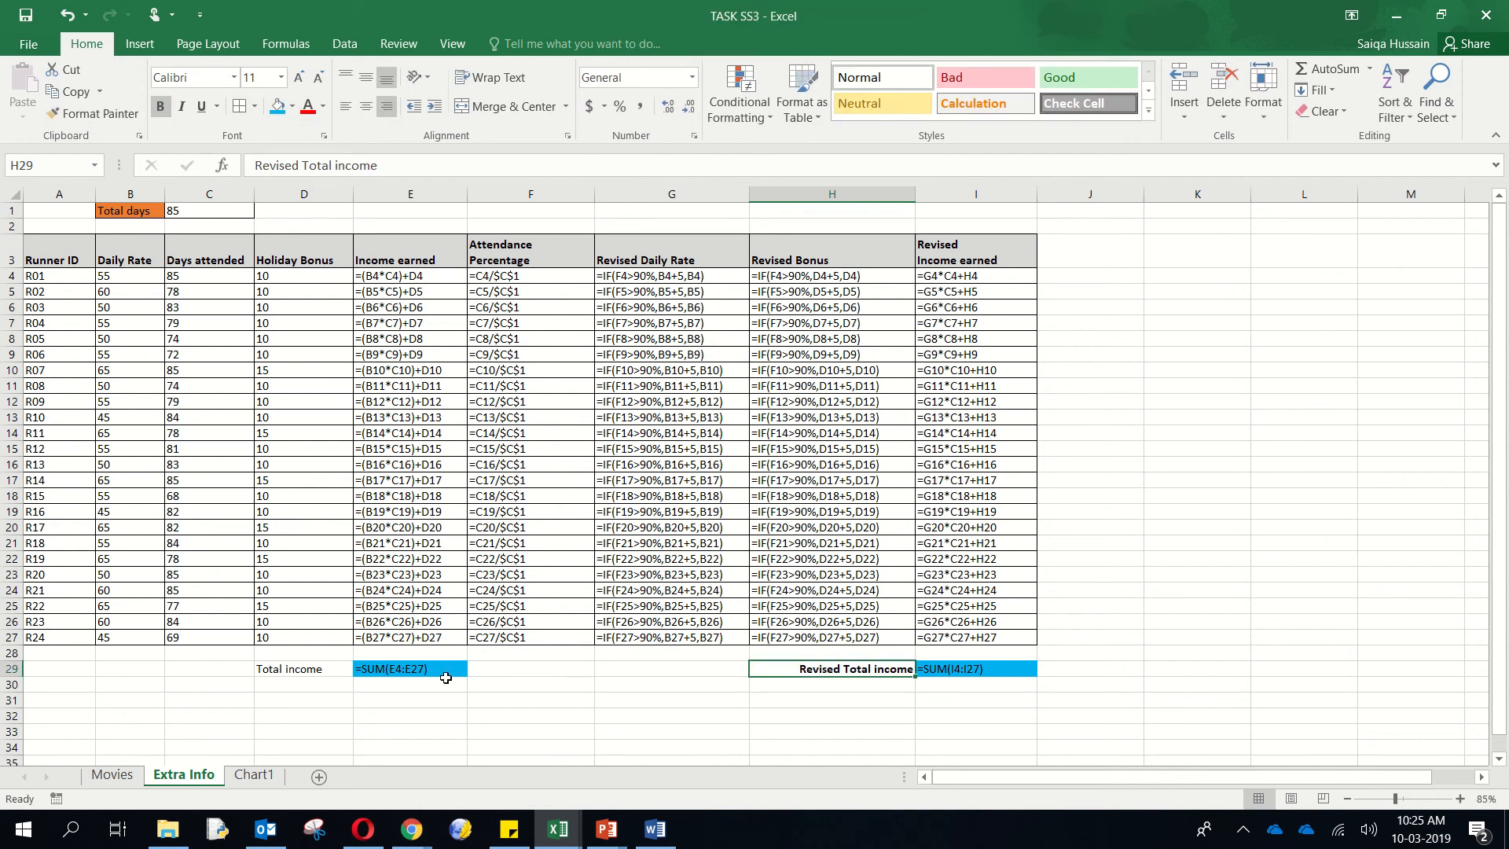
pyautogui.click(330, 672)
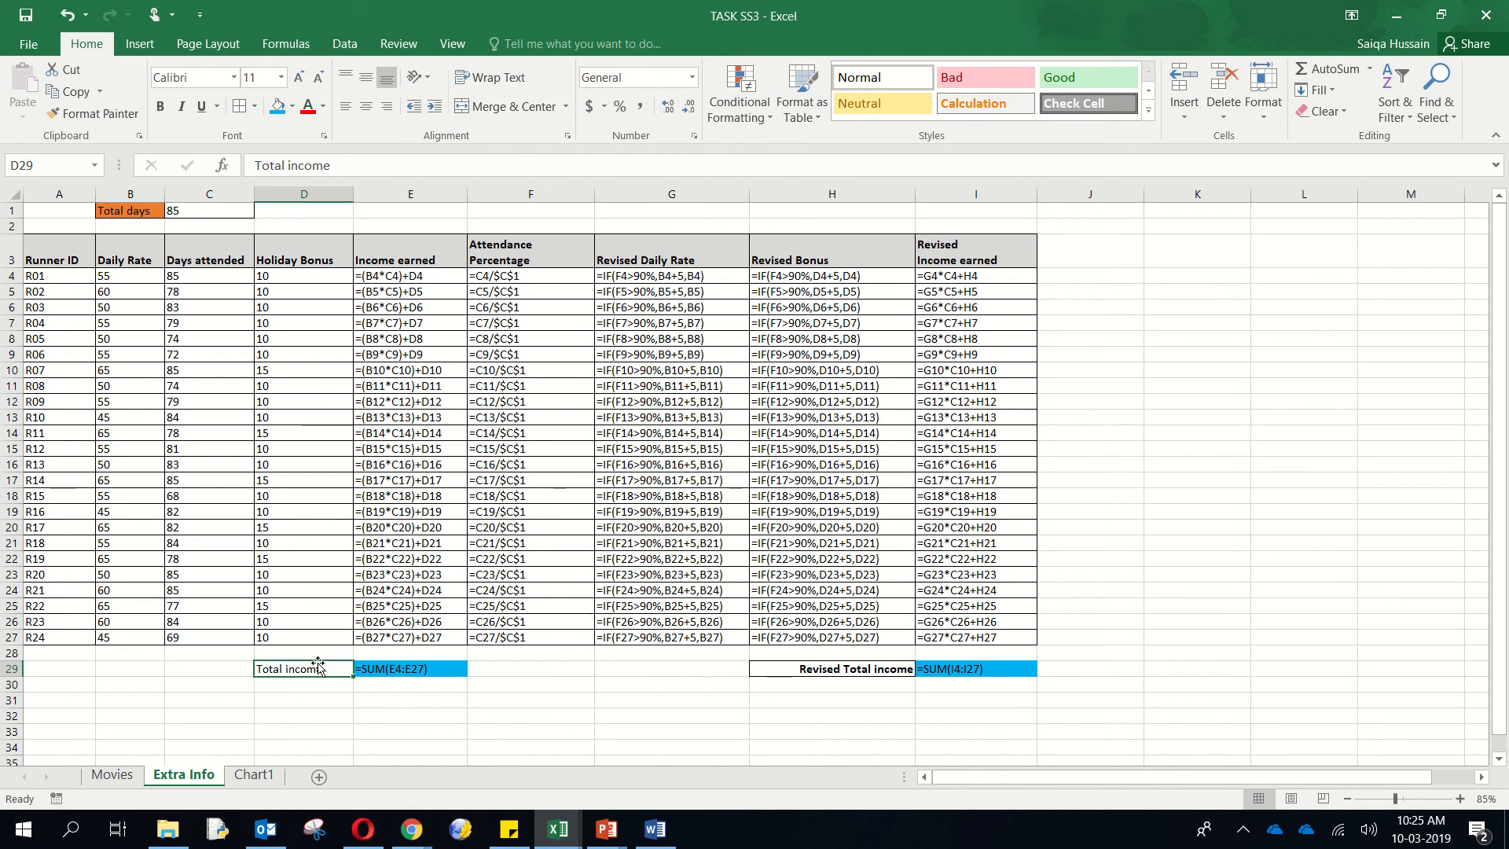
pyautogui.click(159, 106)
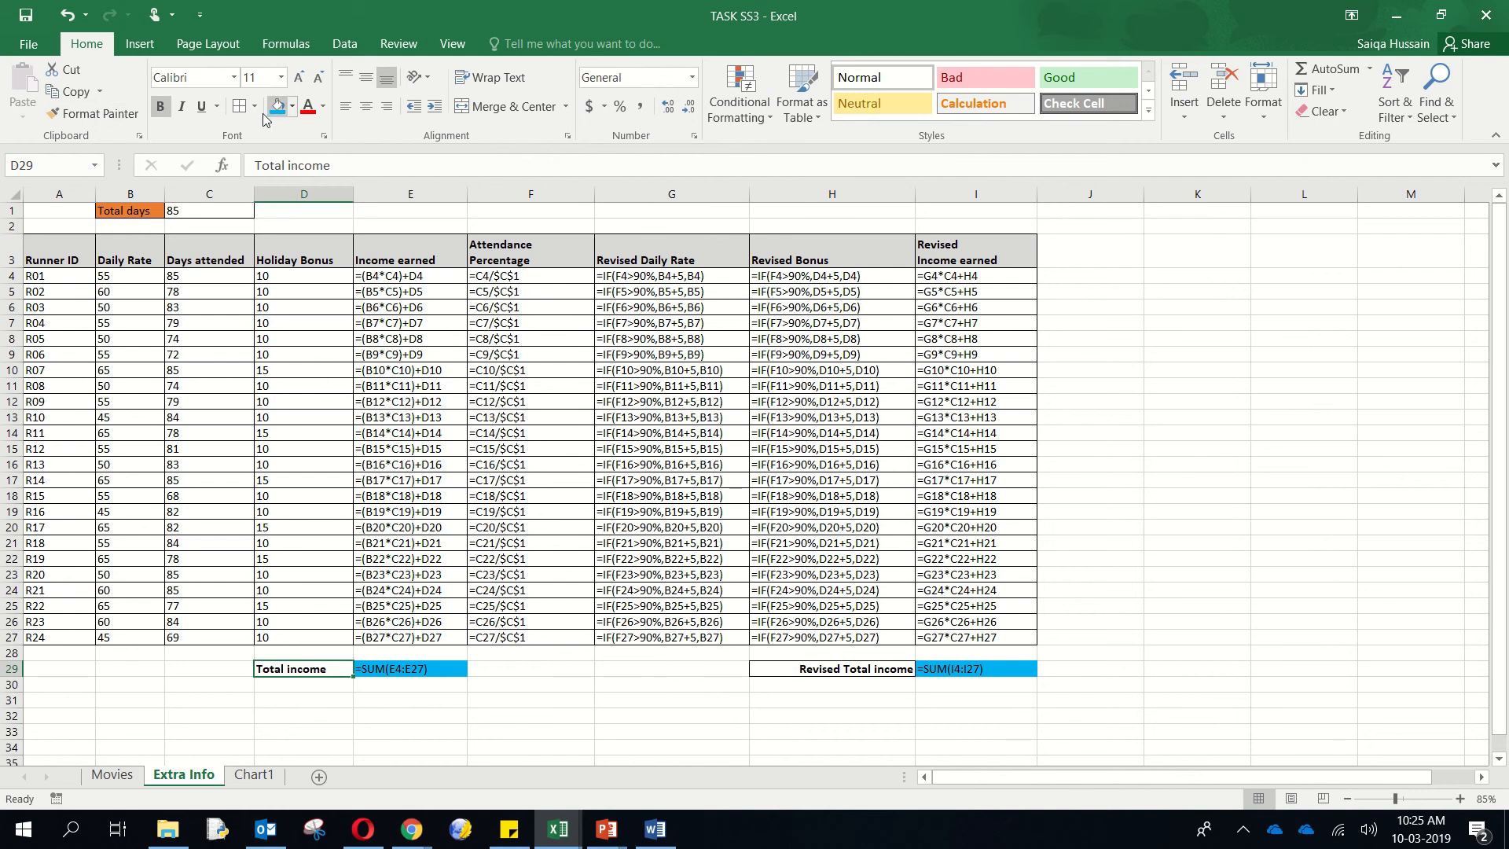
pyautogui.click(386, 106)
pyautogui.press('Right')
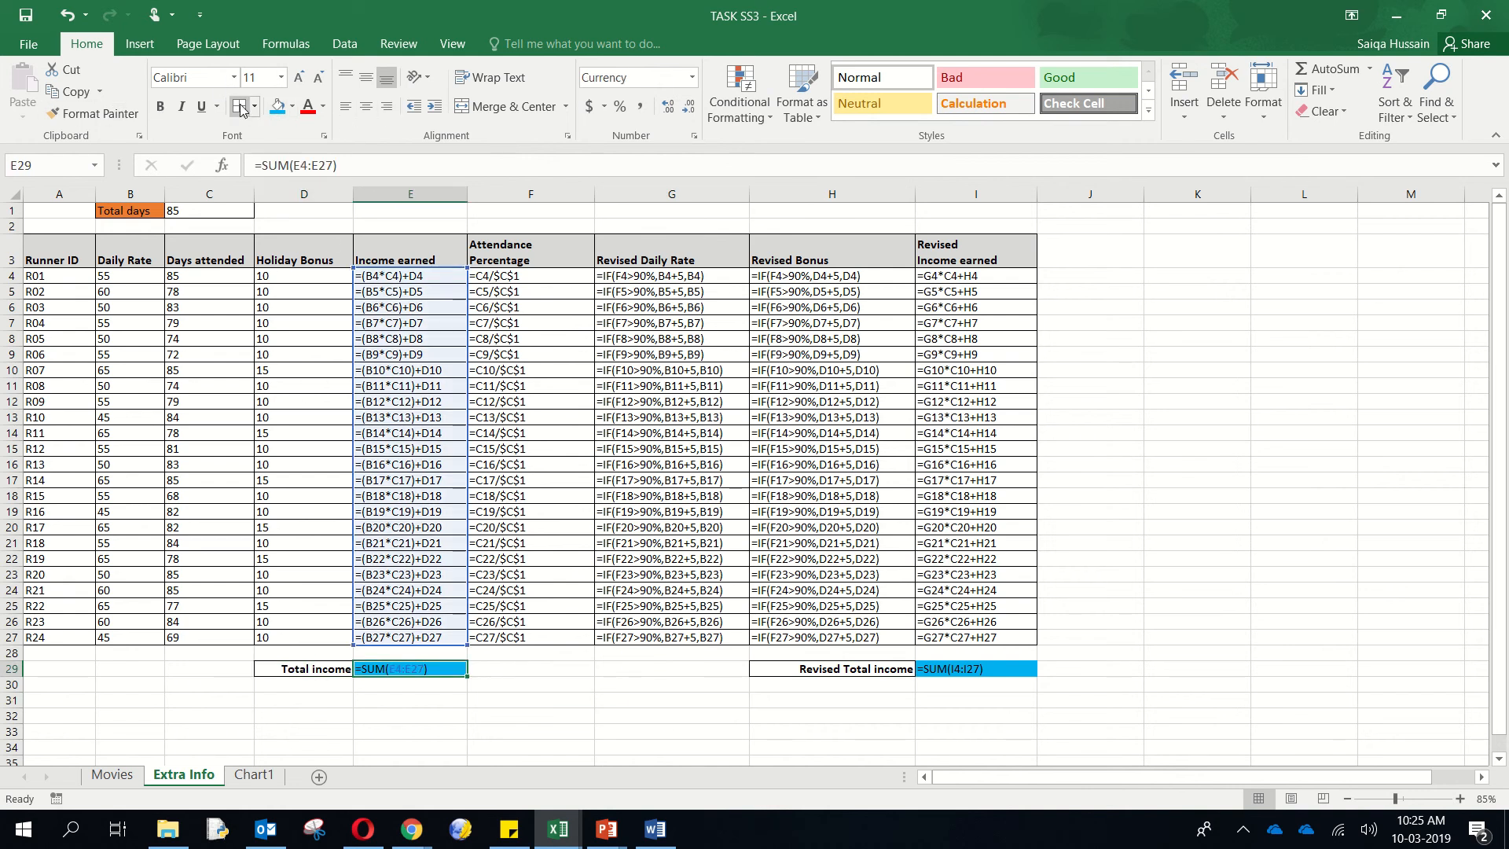
pyautogui.click(926, 668)
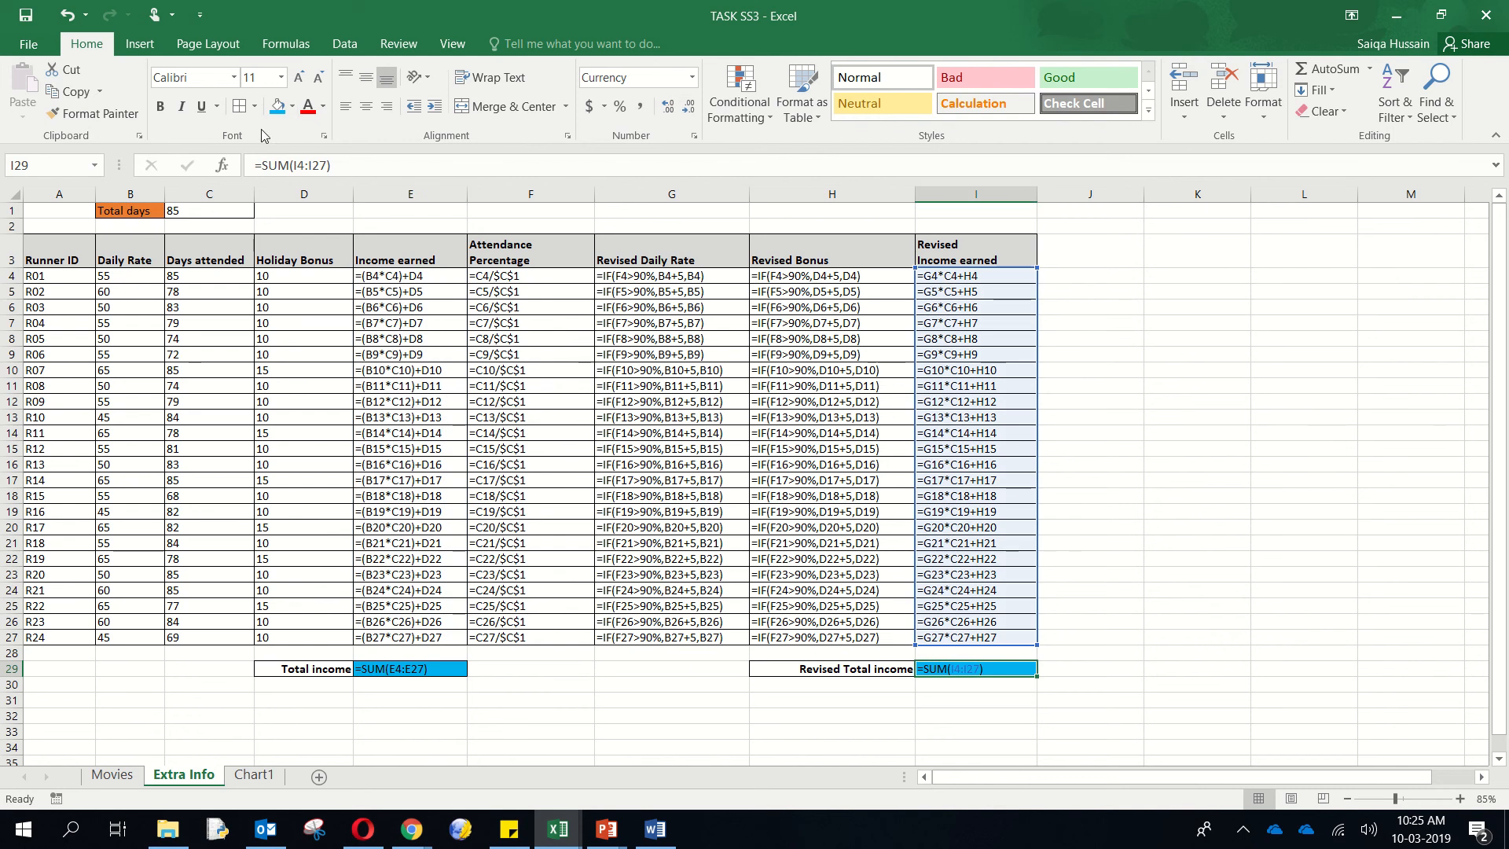
# - Turn off formula view to check the calculated values and totals, and turn formula view back on
pyautogui.click(285, 44)
pyautogui.click(875, 70)
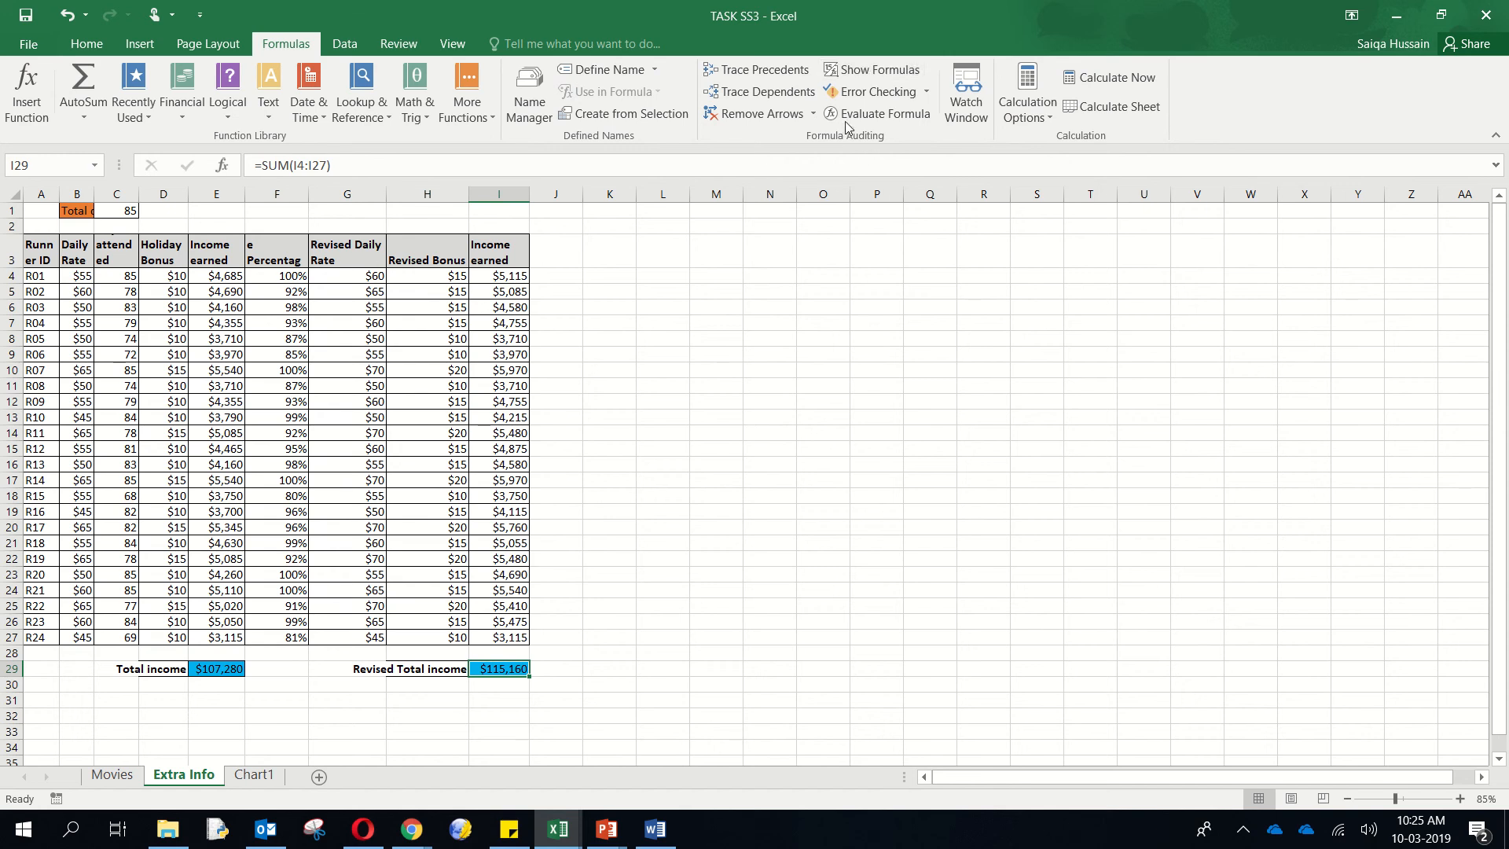
pyautogui.click(874, 69)
pyautogui.click(786, 386)
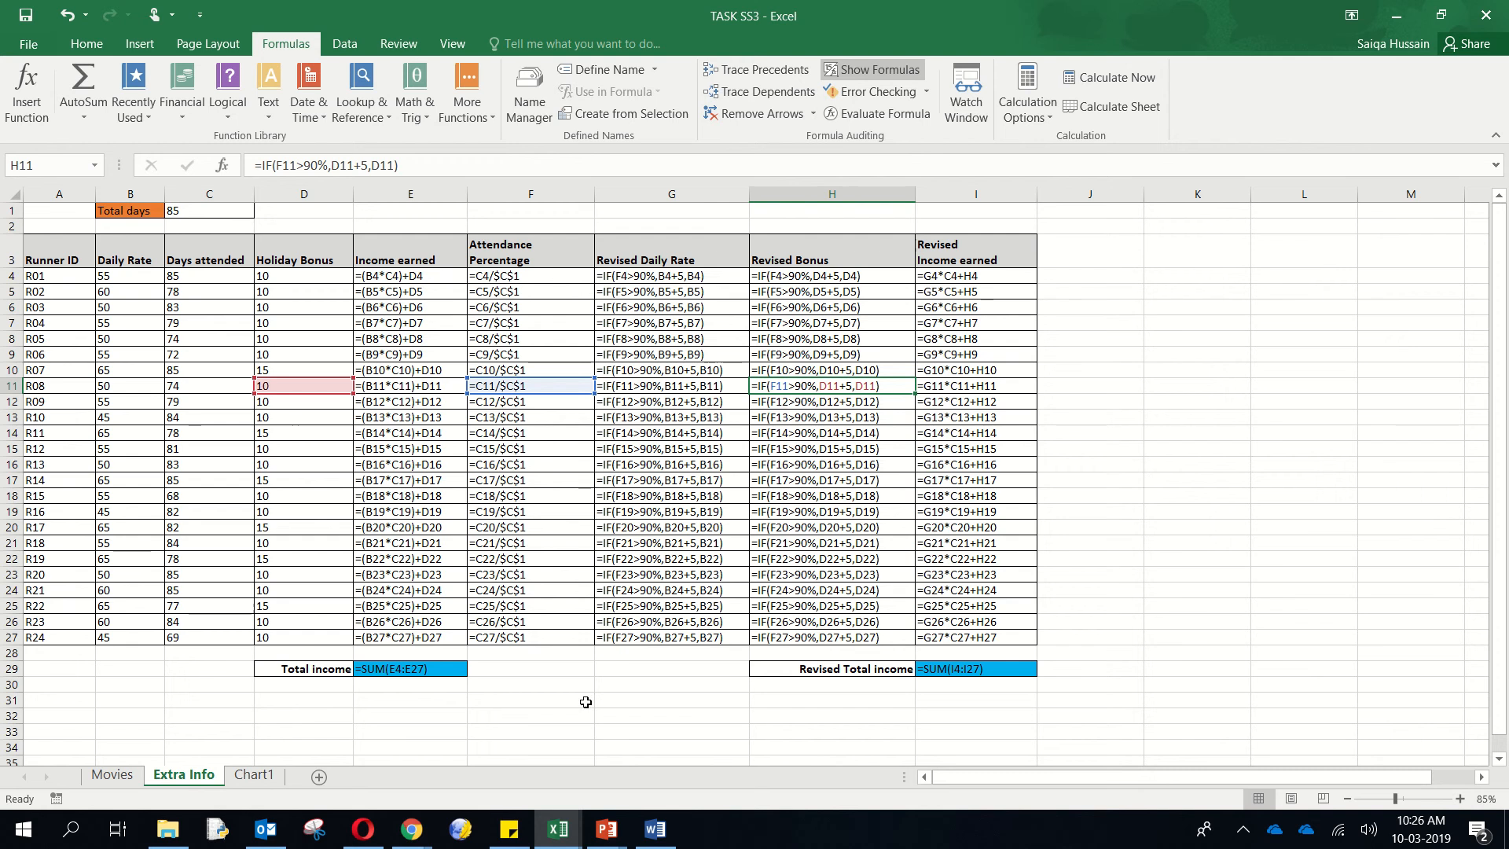
# - Switch to the PowerPoint task slide, highlight the "all the data fits on one side of A4" requirement, and return to the Excel workbook
pyautogui.moveTo(606, 829)
pyautogui.click(786, 778)
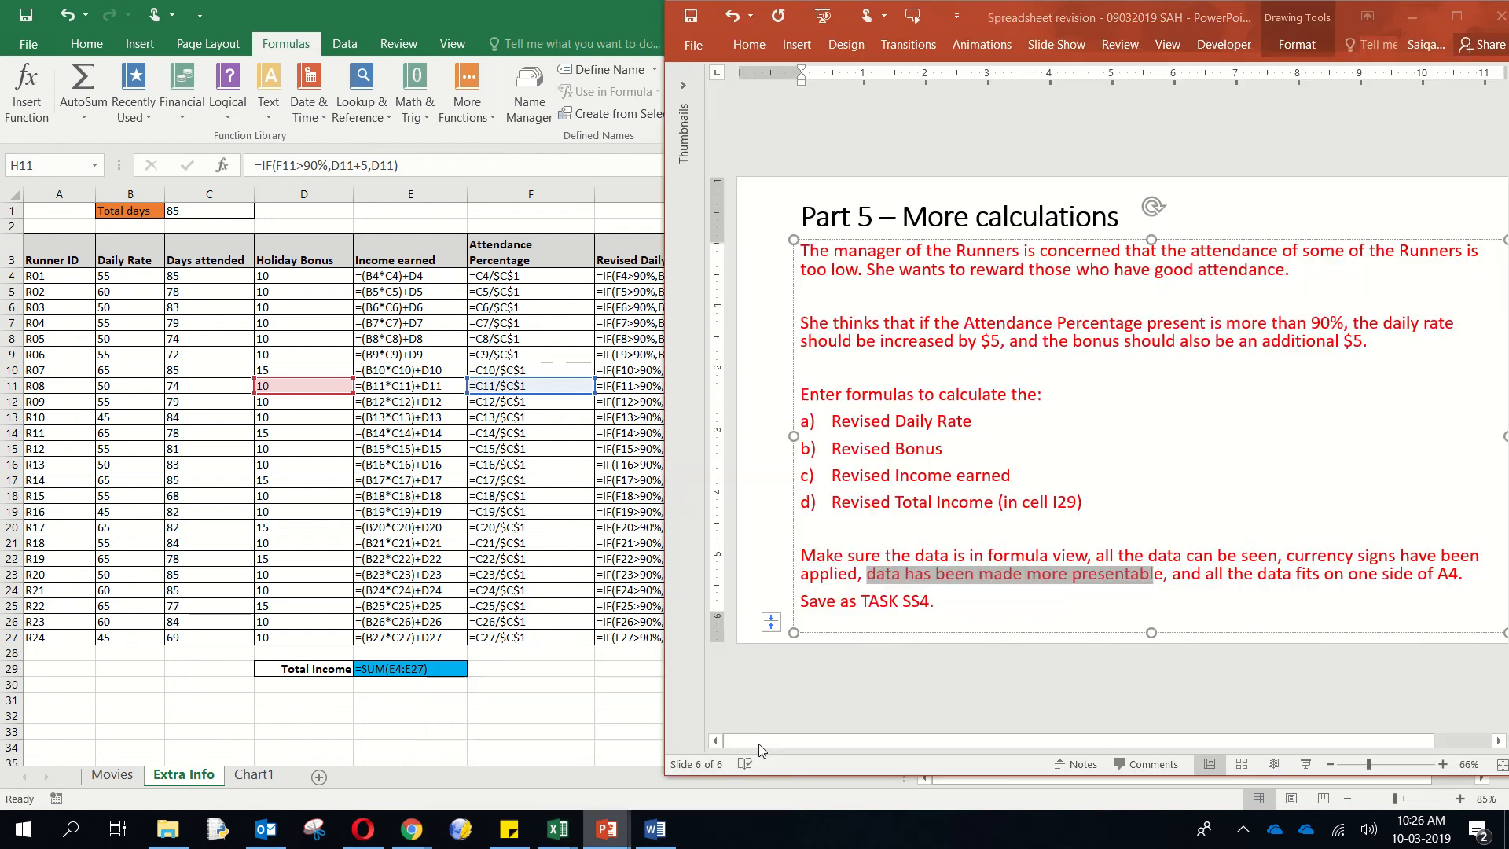
pyautogui.click(1172, 622)
pyautogui.moveTo(1206, 575); pyautogui.dragTo(1456, 579)
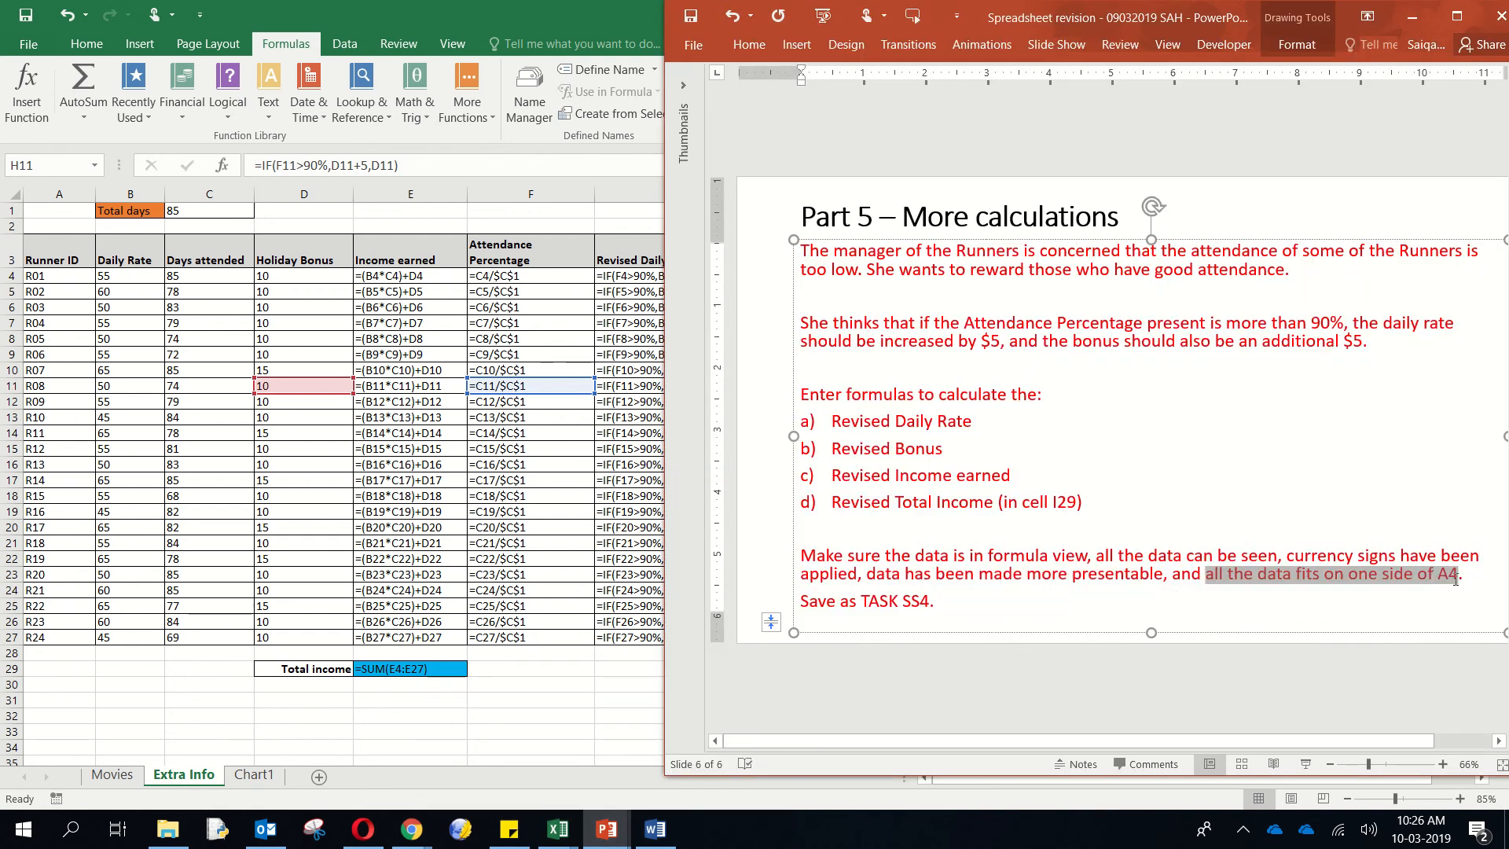
pyautogui.click(582, 520)
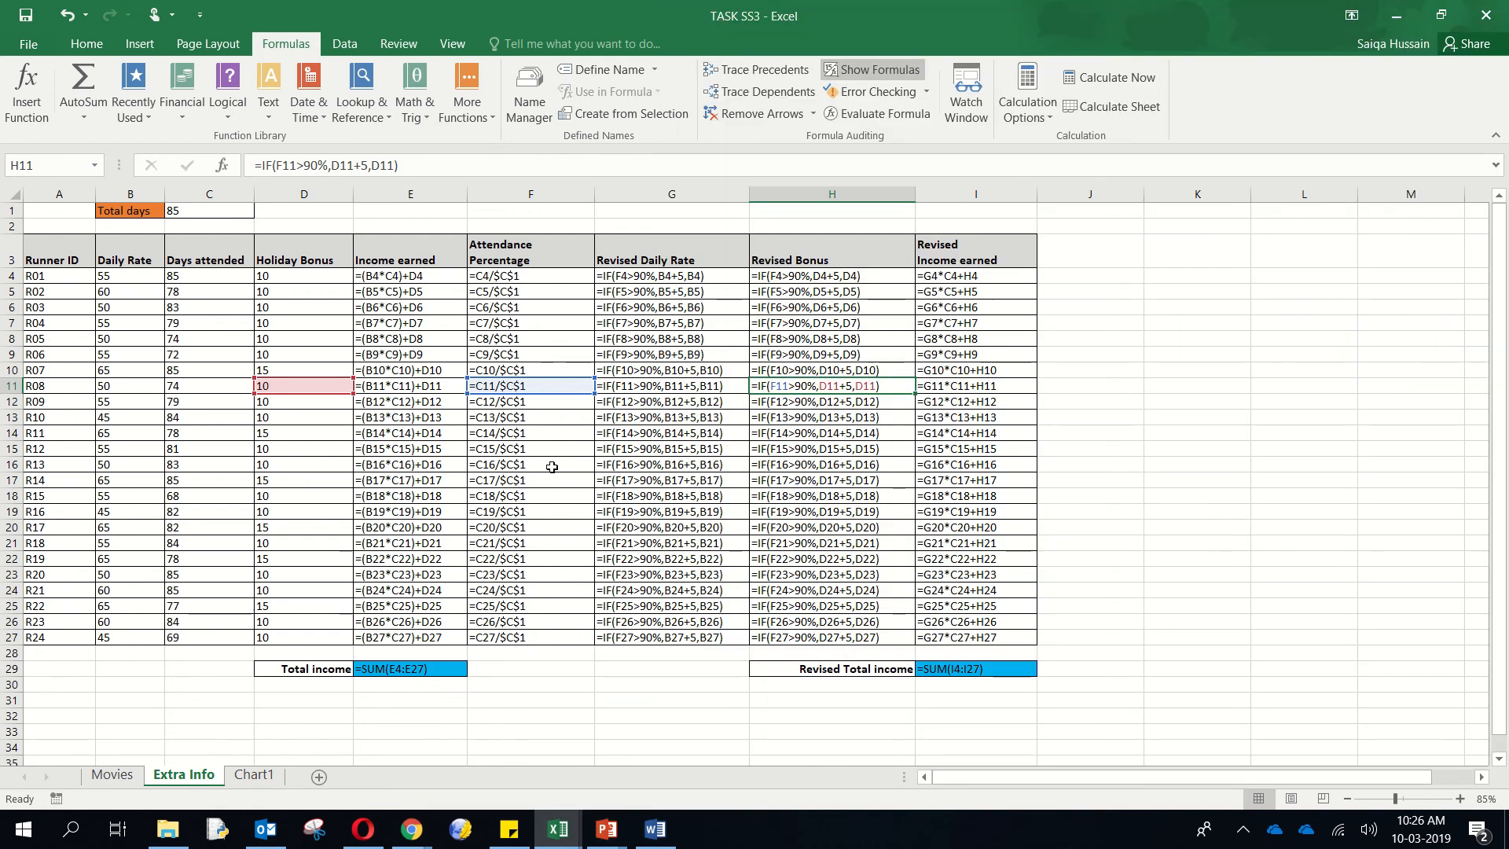
# - Check the print preview of the Extra Info sheet, including its page orientation, margins and scaling to one page
pyautogui.click(29, 44)
pyautogui.click(61, 244)
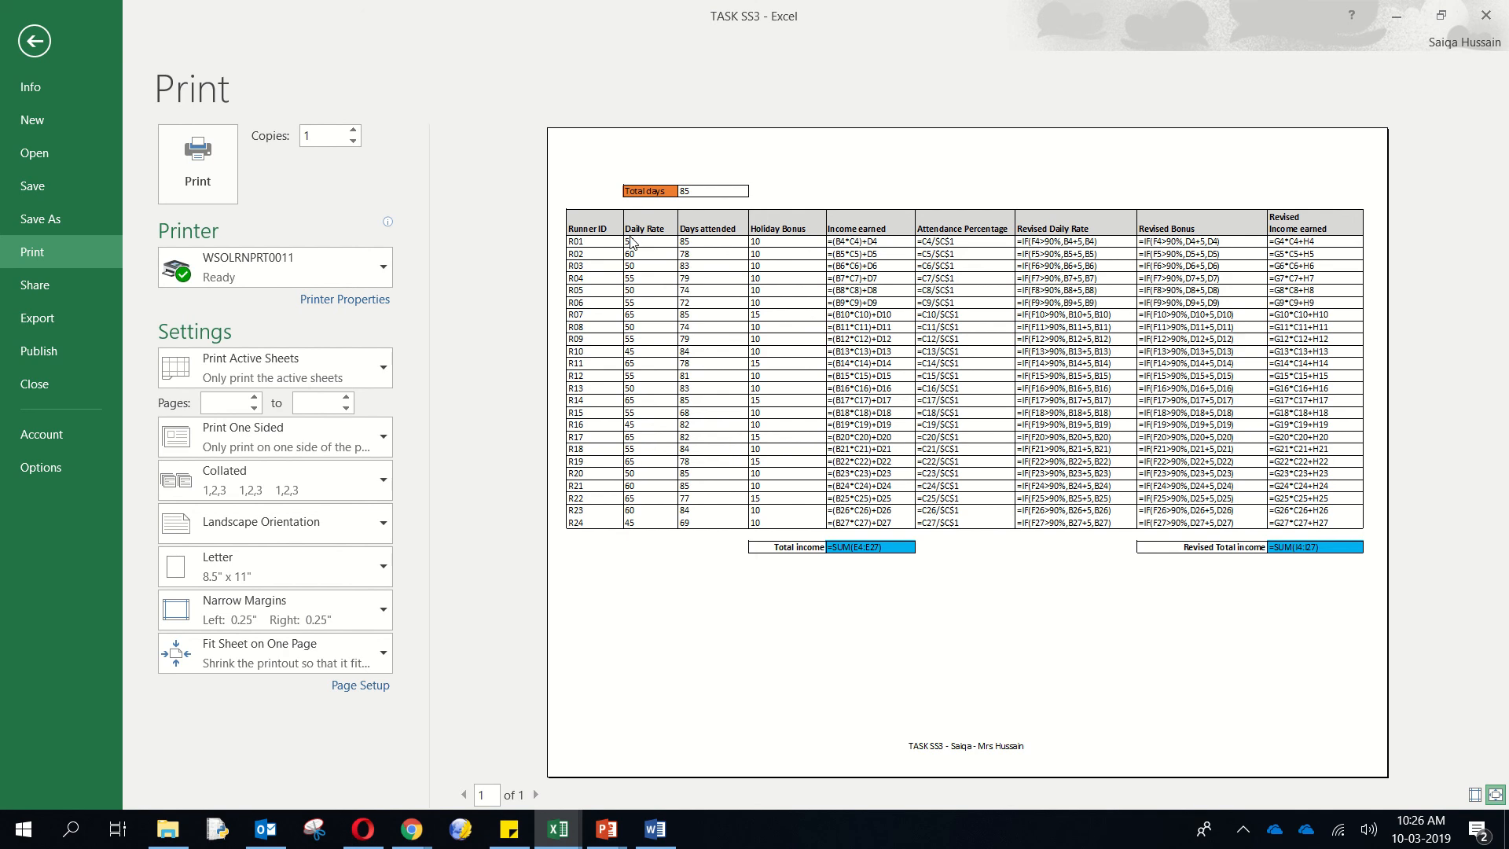
pyautogui.click(309, 533)
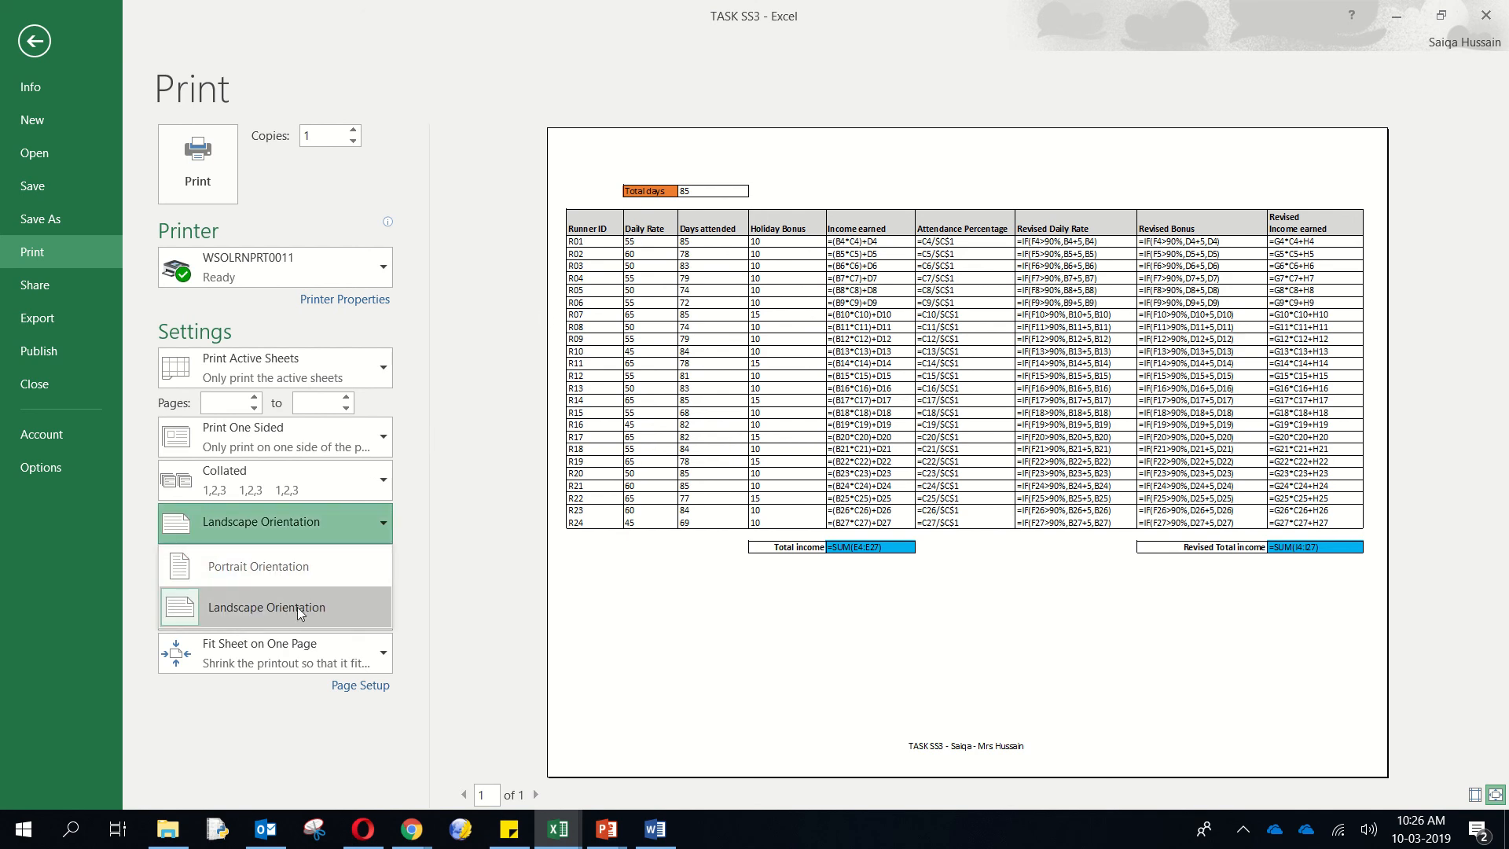
pyautogui.click(506, 600)
pyautogui.click(228, 619)
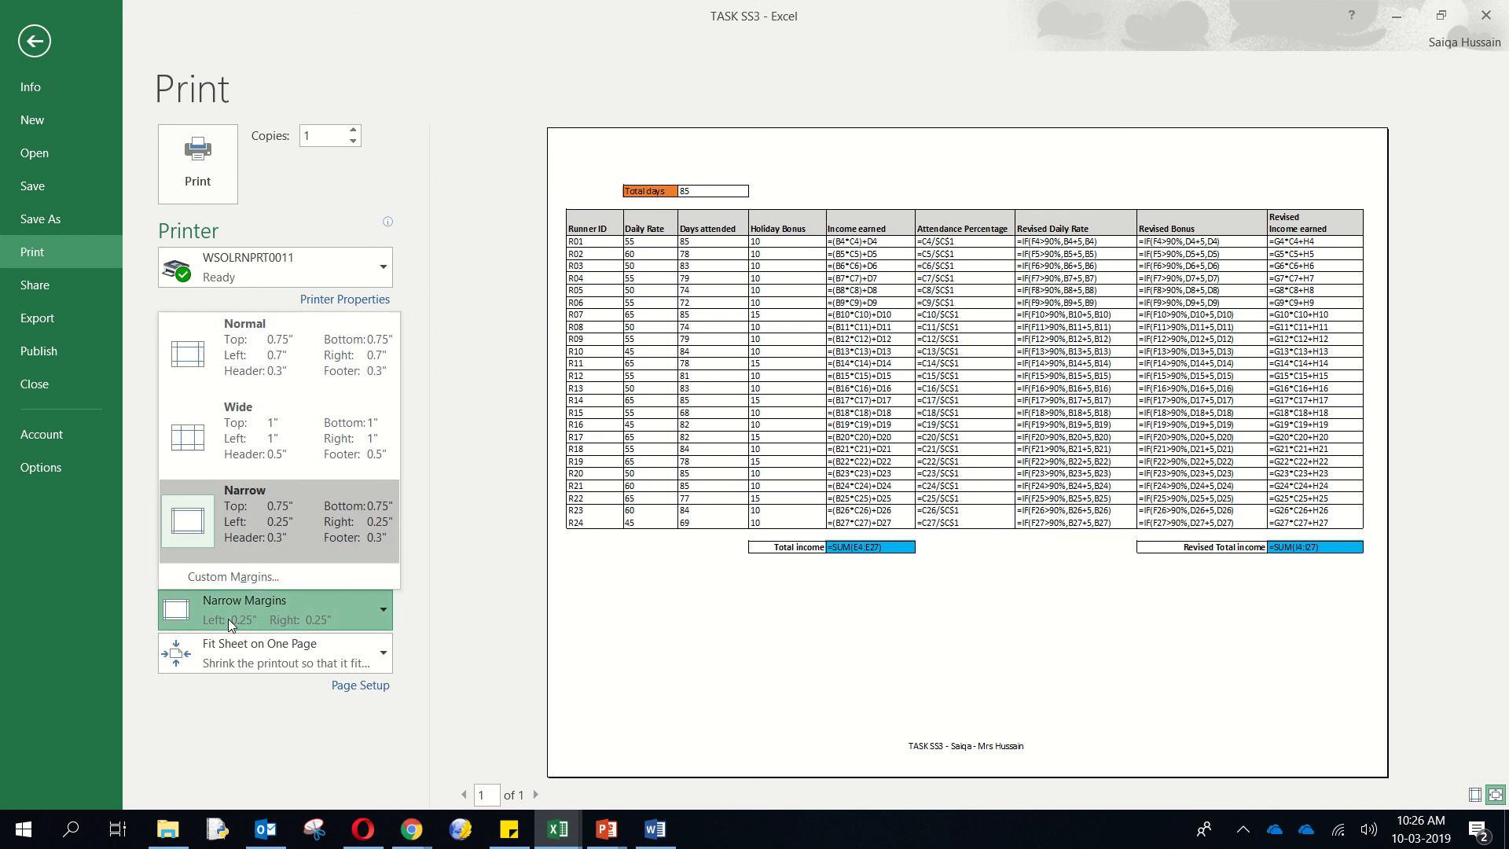
pyautogui.click(440, 637)
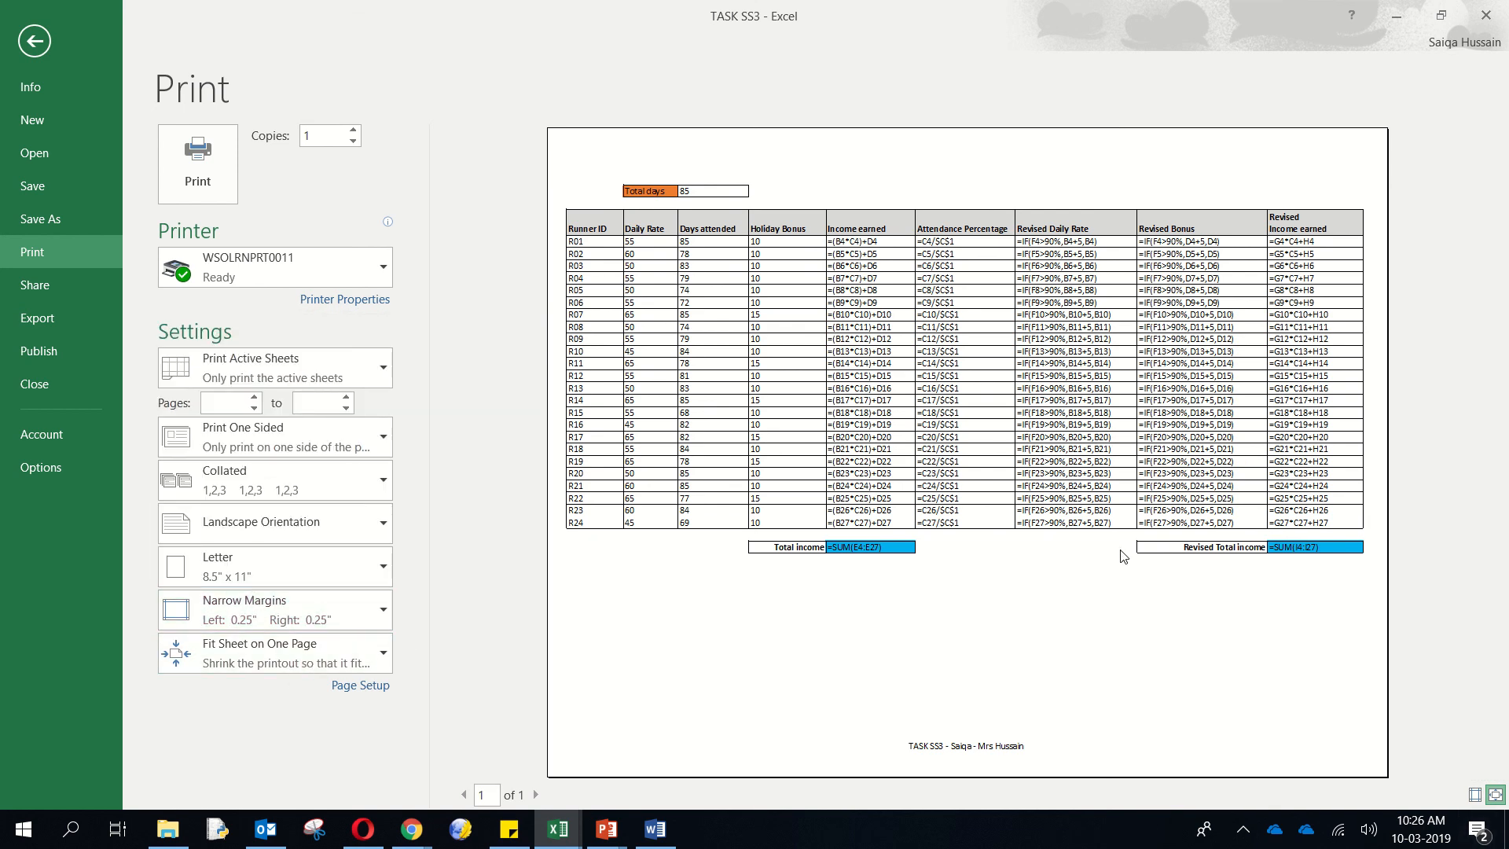
# - Check the required file name on the PowerPoint task slide and save the workbook to the Desktop as TASK SS4
pyautogui.click(45, 228)
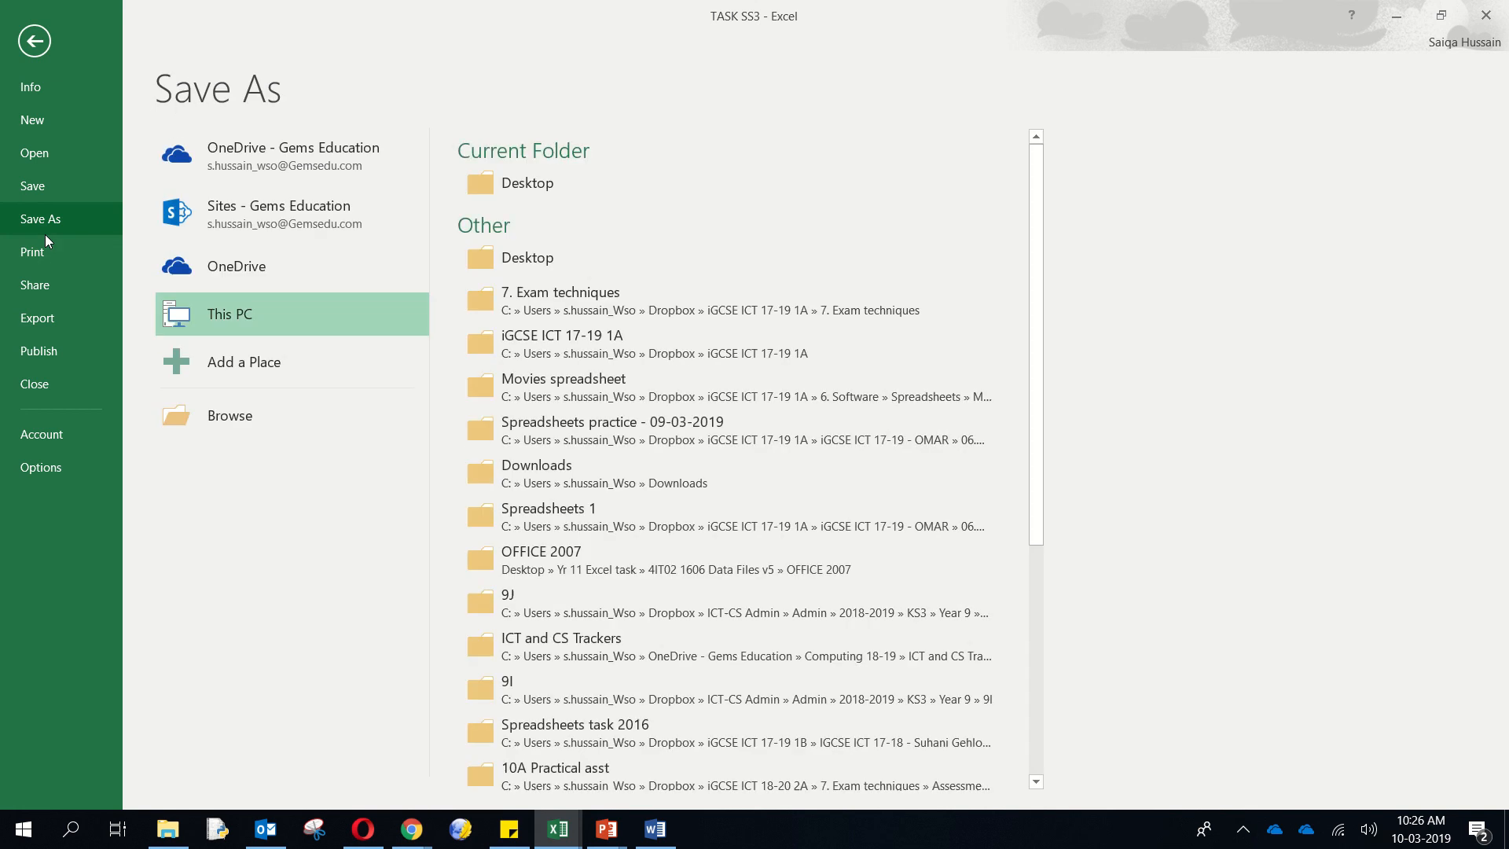
pyautogui.click(507, 186)
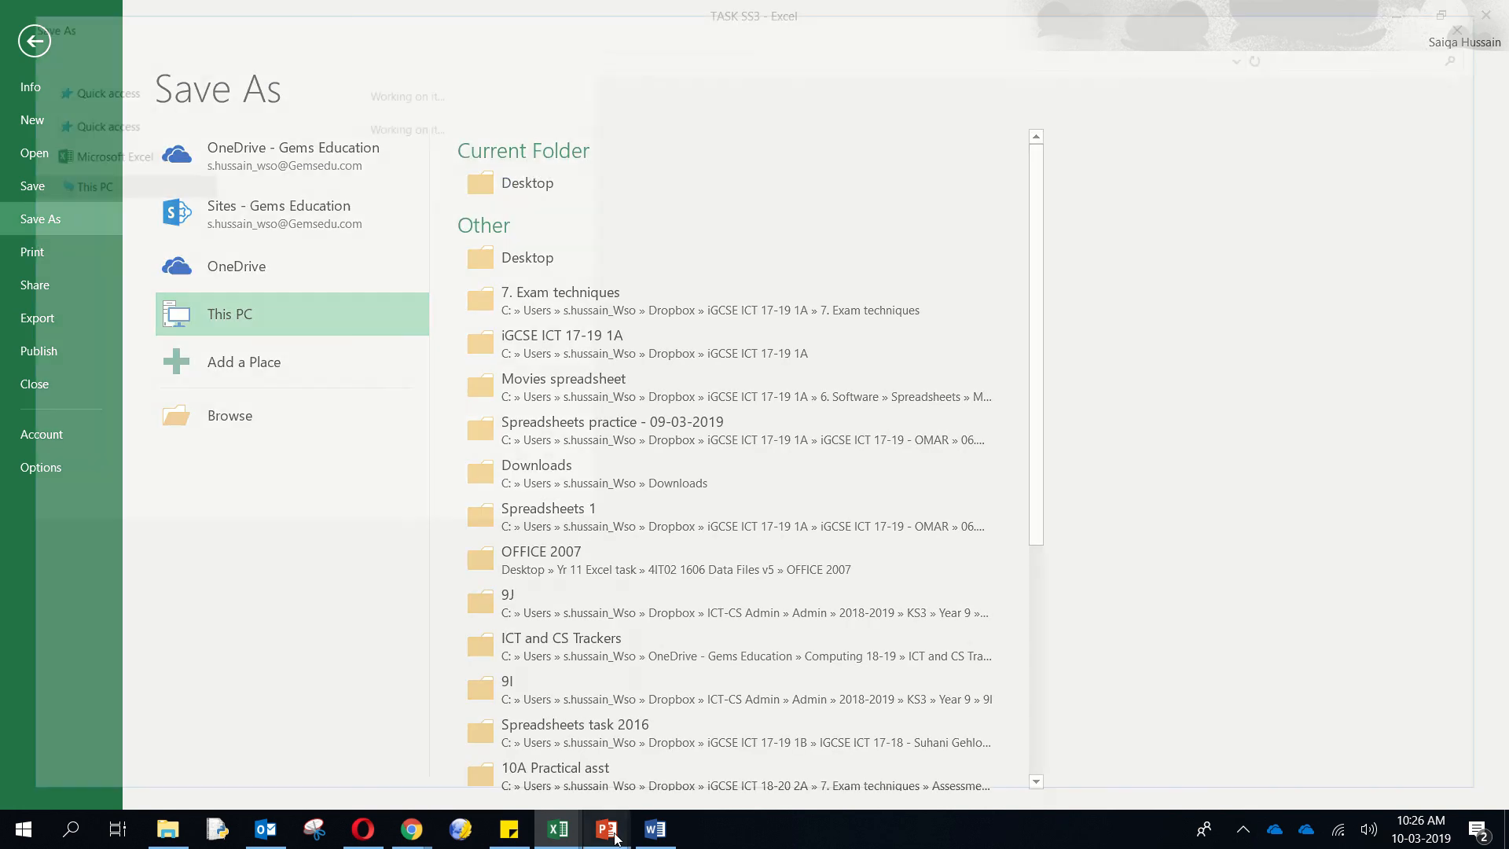
pyautogui.moveTo(617, 833)
pyautogui.click(712, 747)
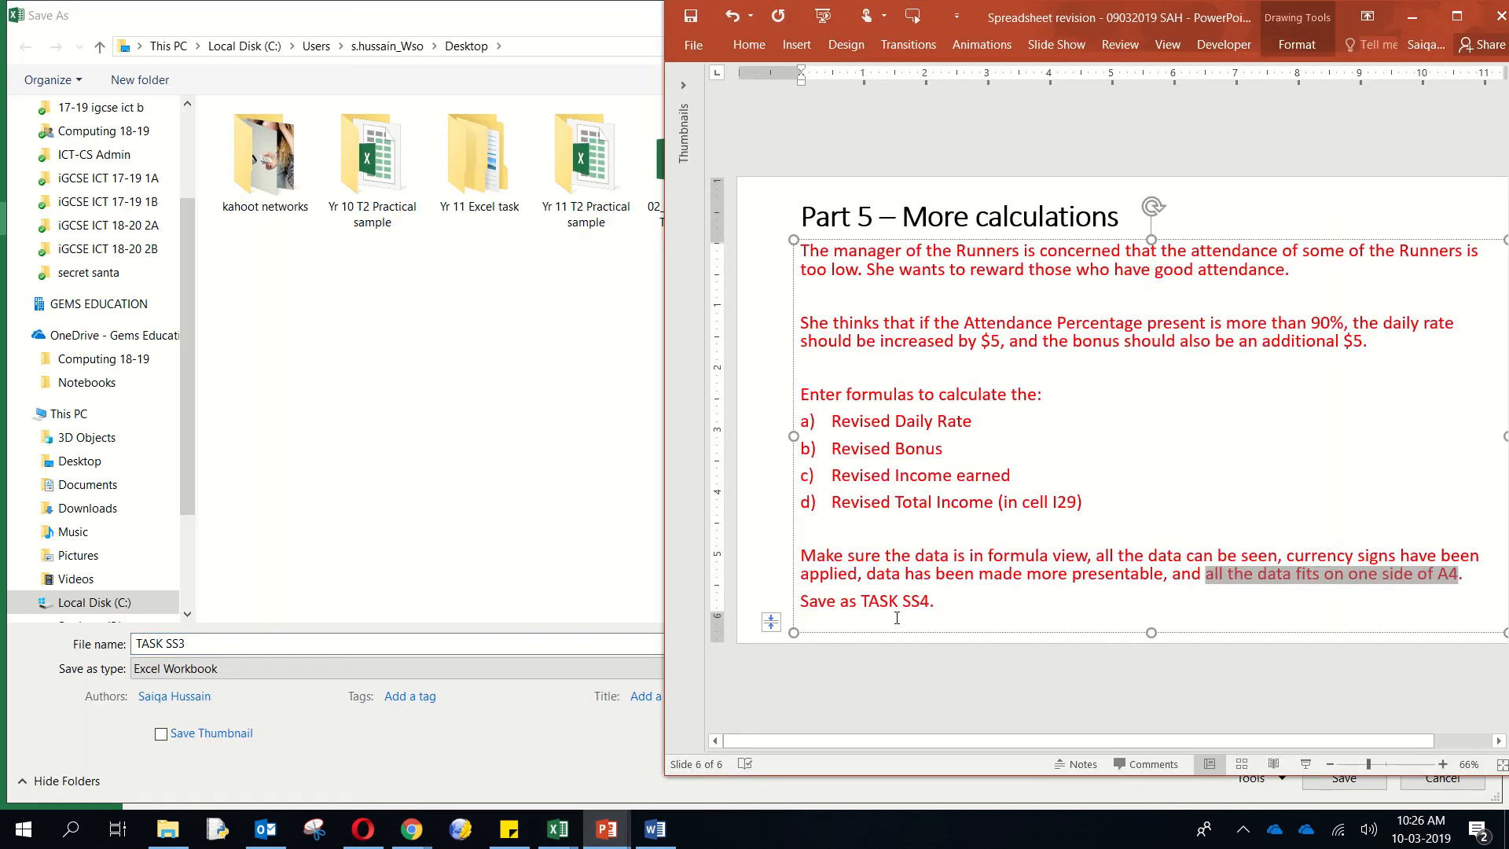
pyautogui.click(214, 643)
pyautogui.click(213, 643)
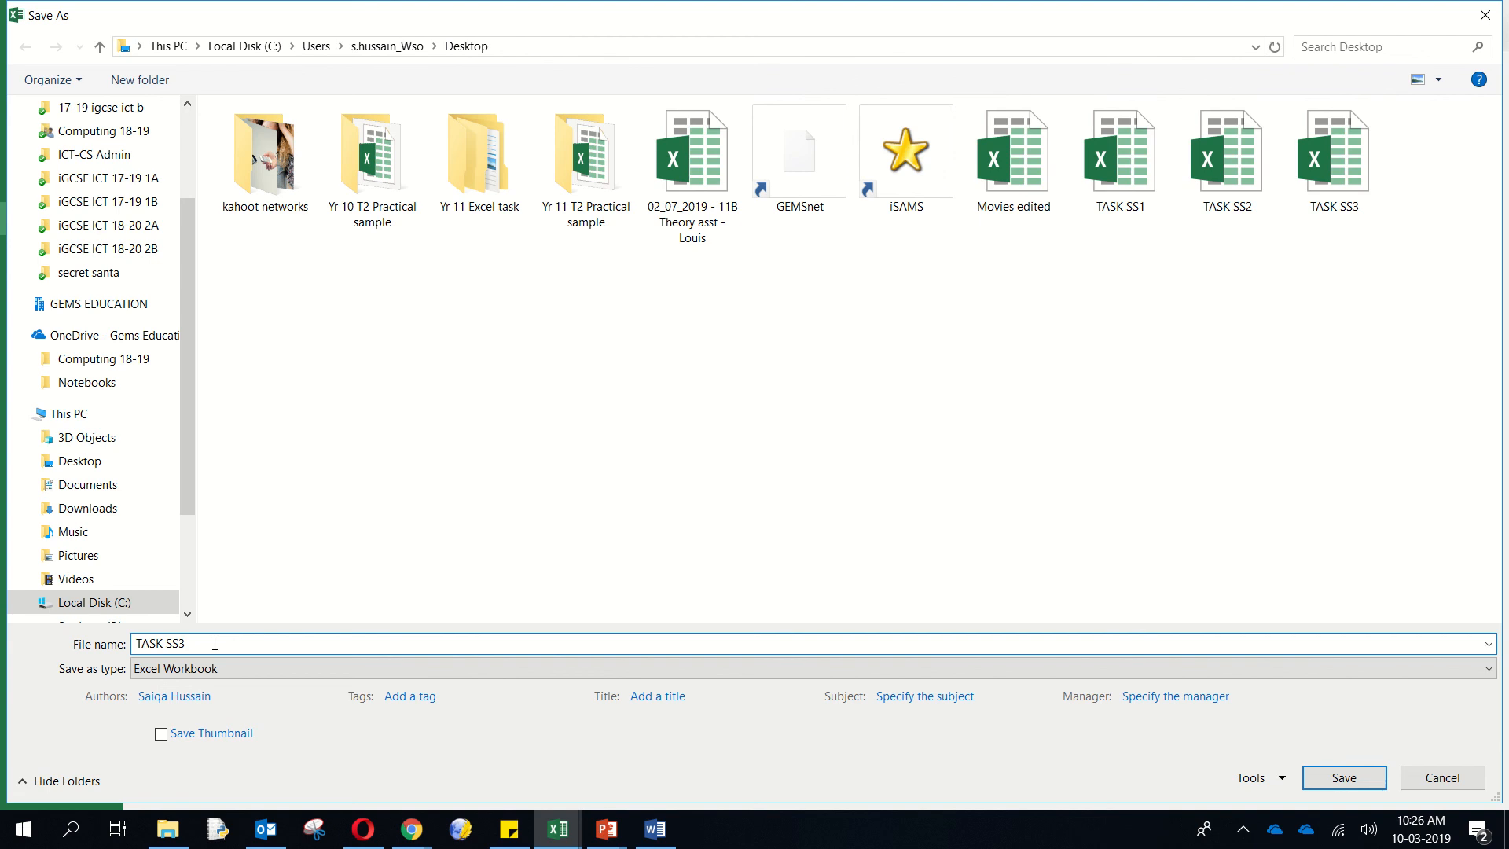
pyautogui.press('BackSpace')
pyautogui.write('4')
pyautogui.click(1345, 777)
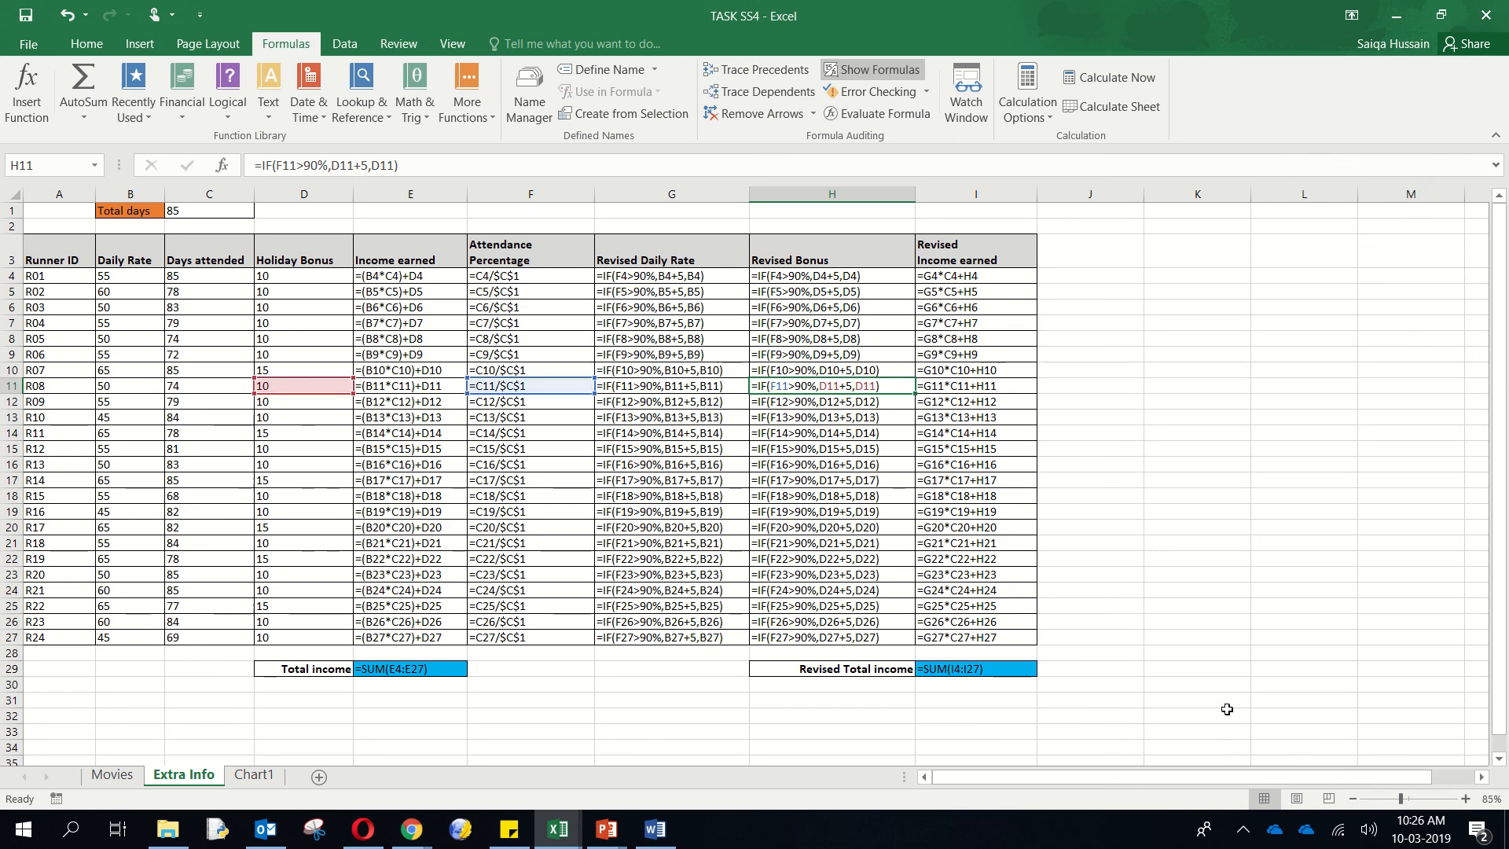